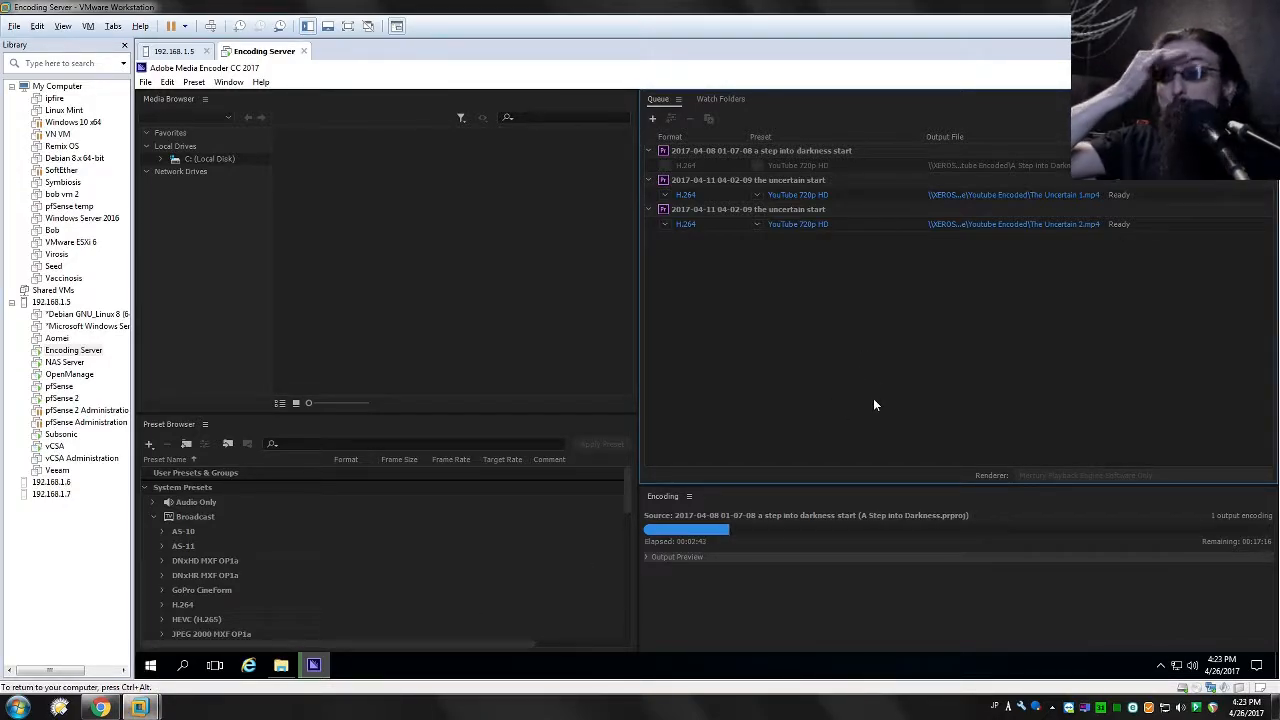
Release the Encoding Server VM and bring Chrome's YouTube edit page to the front.
key(ctrl+alt)
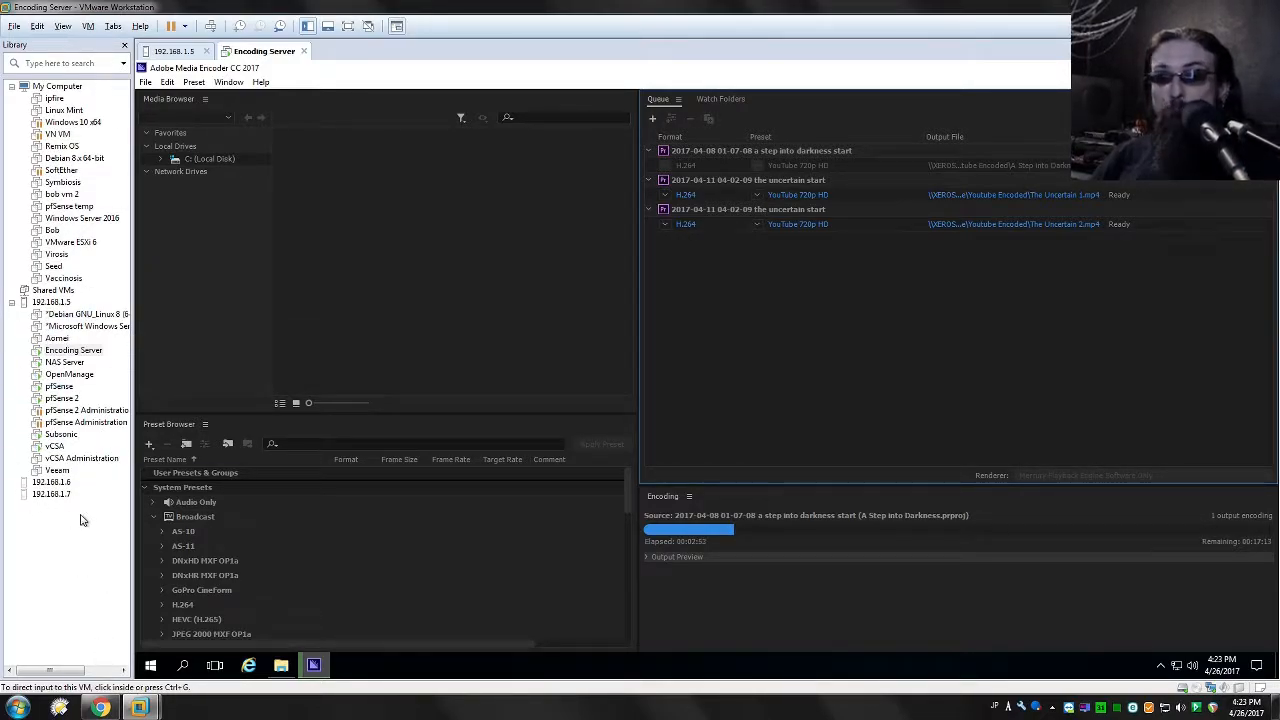
click(112, 711)
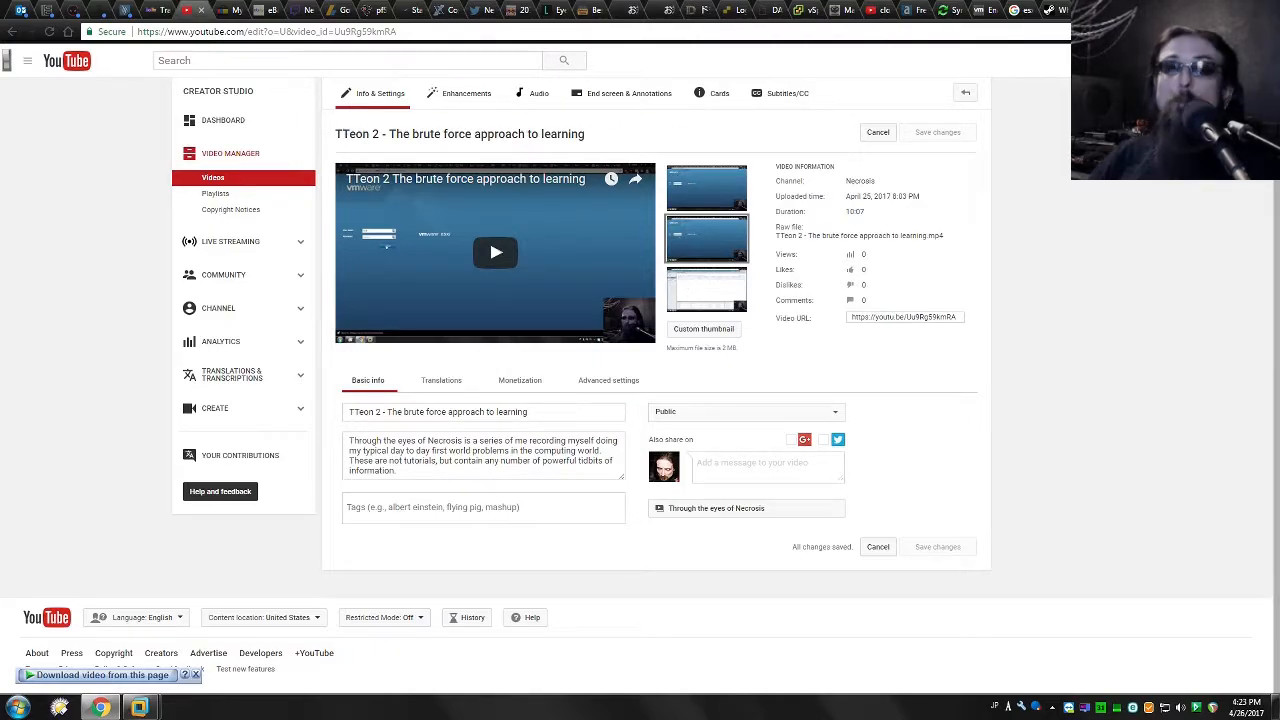
Move from vFrank's reservations article to the vSphere Web Client tab at 192.168.1.3.
key(ctrl+Tab)
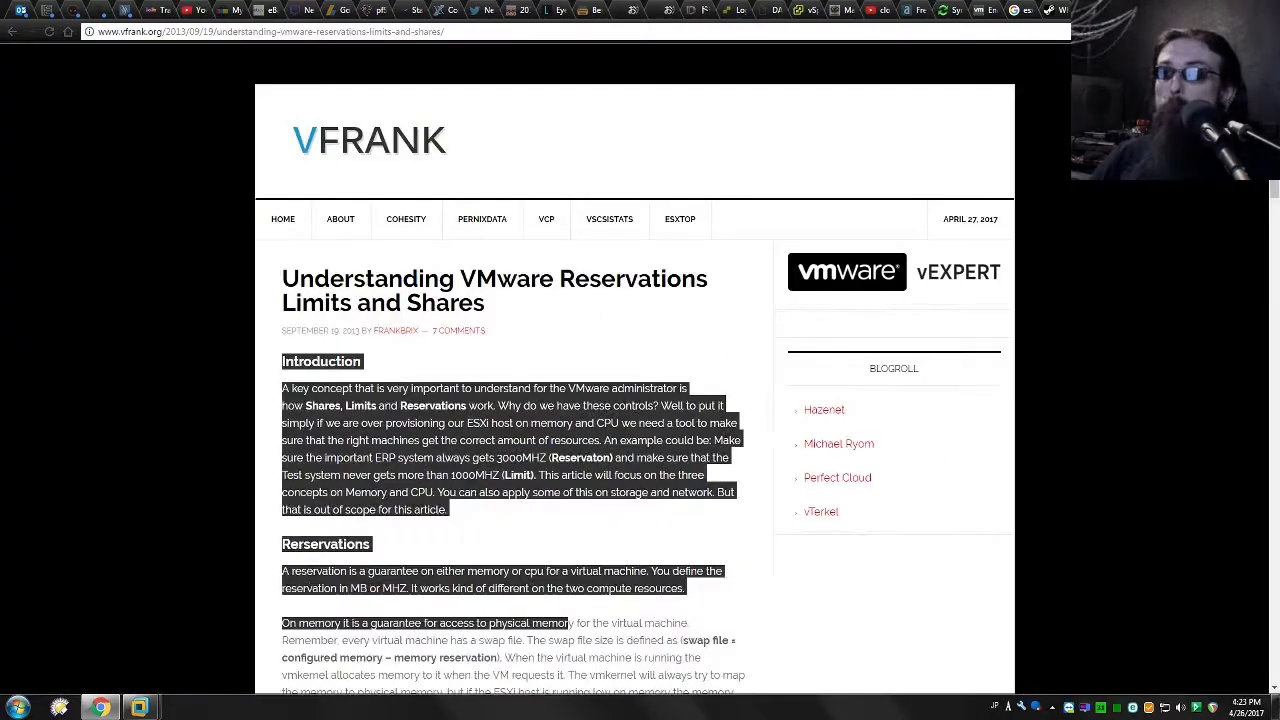
click(795, 9)
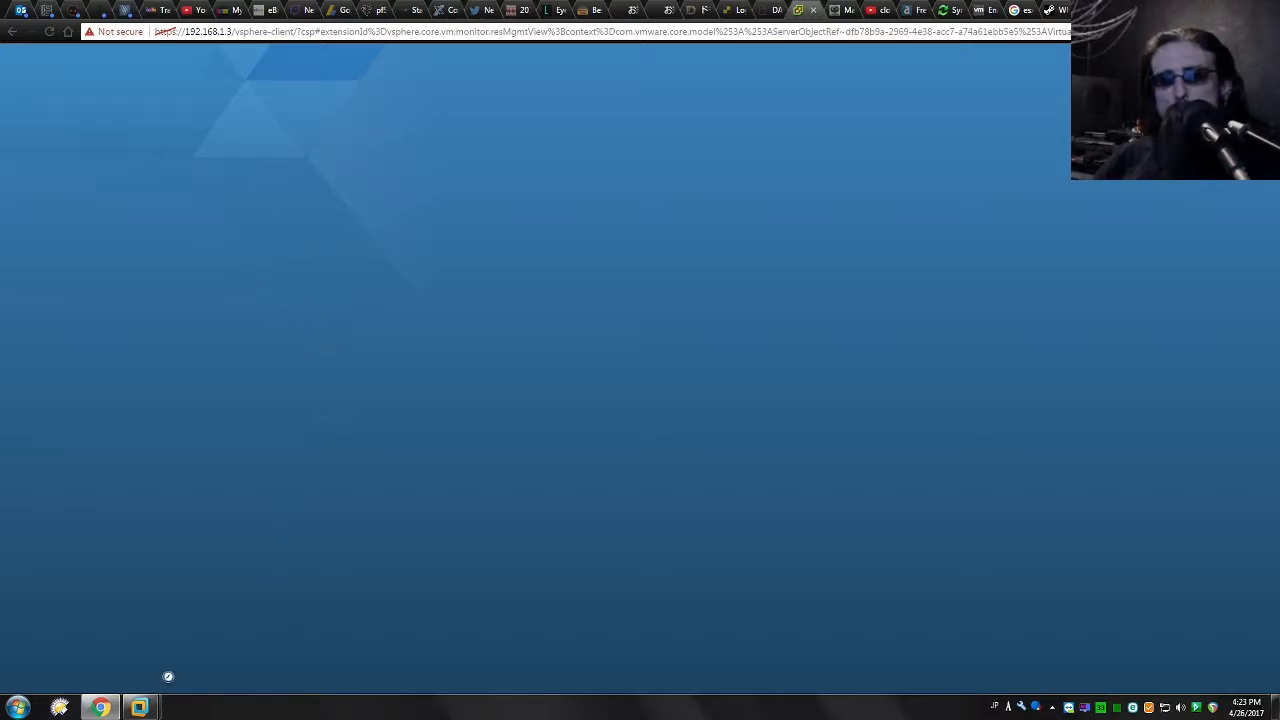
List the VM folders in the .5 1TB Datastore's Files tab.
mouse_move(140, 707)
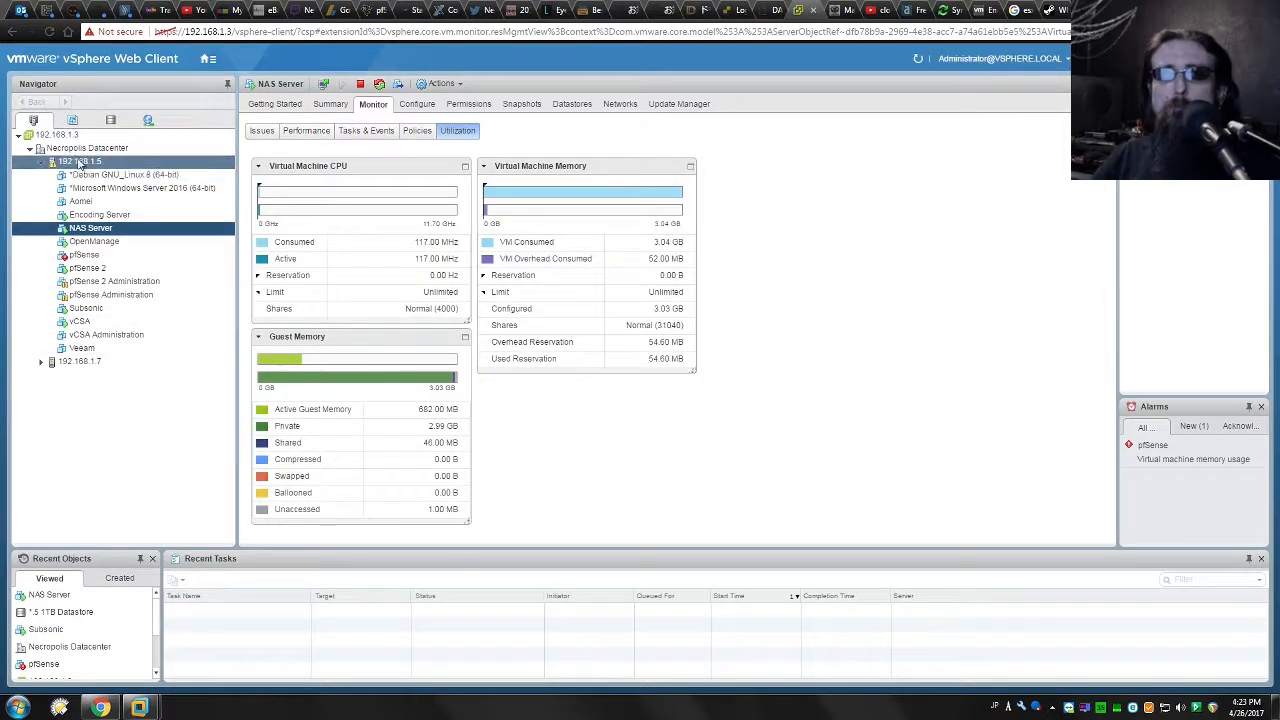
click(110, 120)
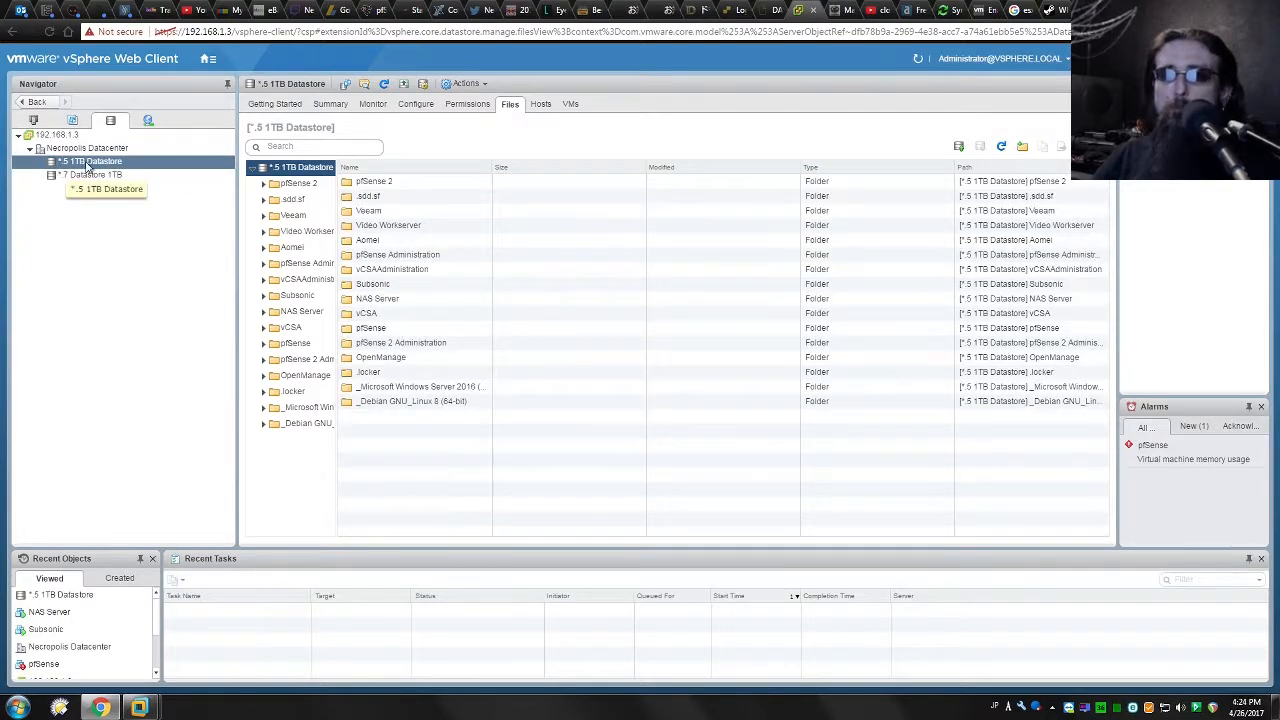
Open the NAS Server folder and sort its .vmdk disks, snapshots and logs by Type.
click(389, 304)
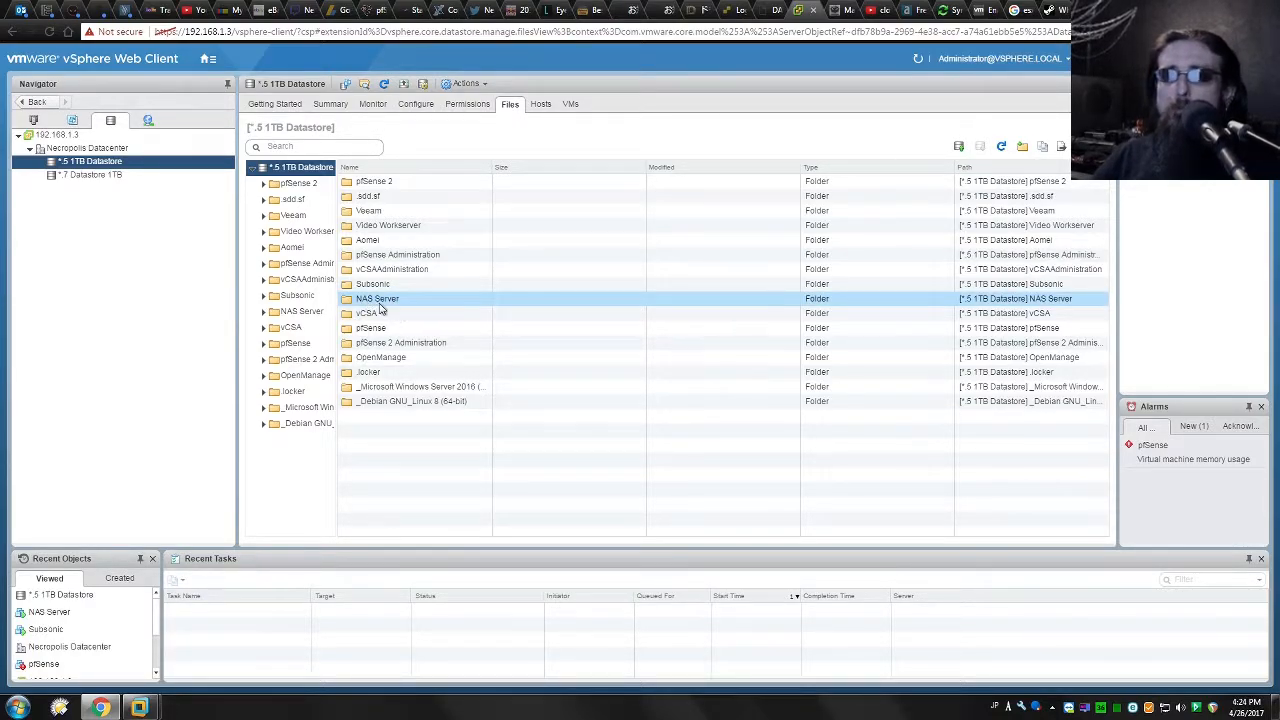
double_click(373, 303)
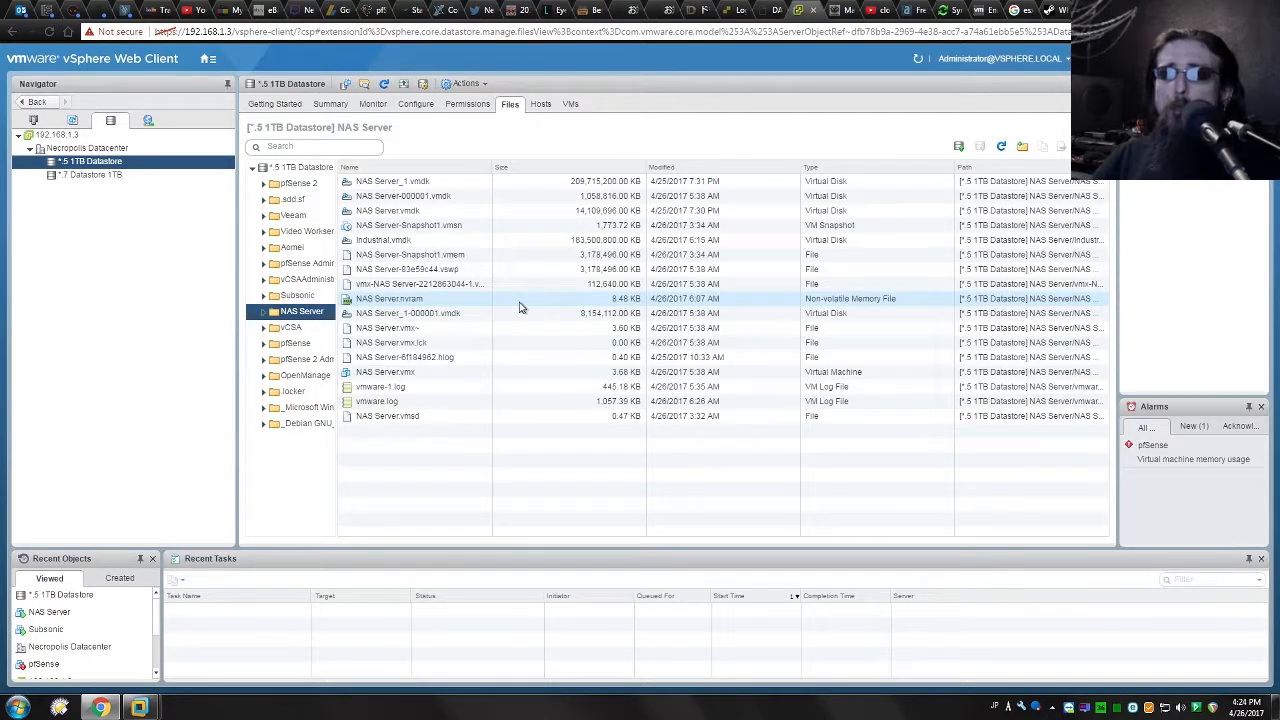
click(823, 168)
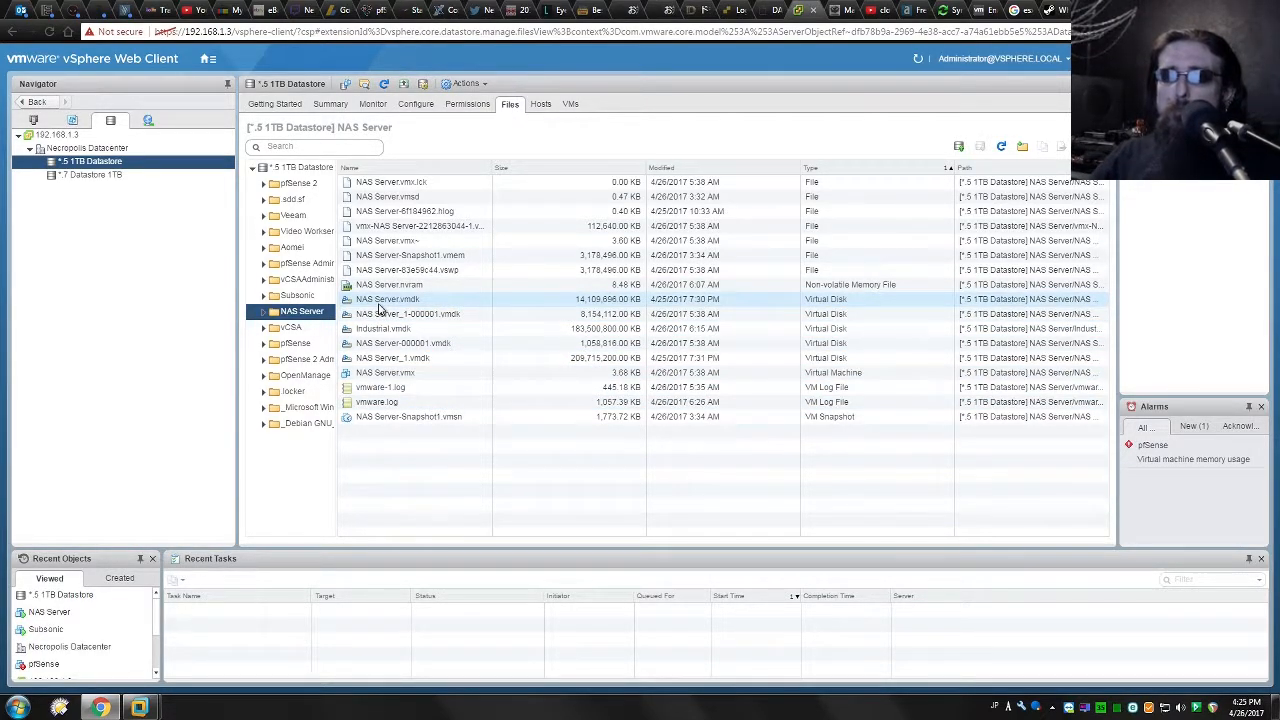
click(376, 303)
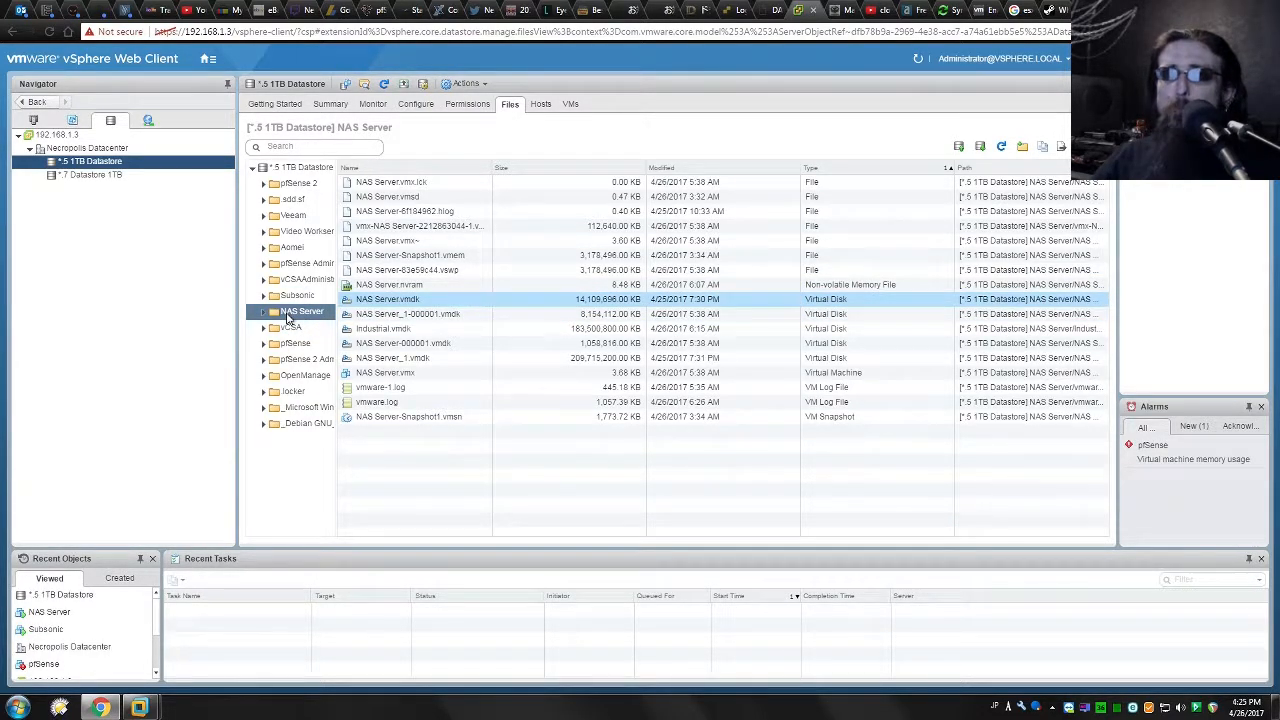
click(288, 316)
mouse_move(140, 707)
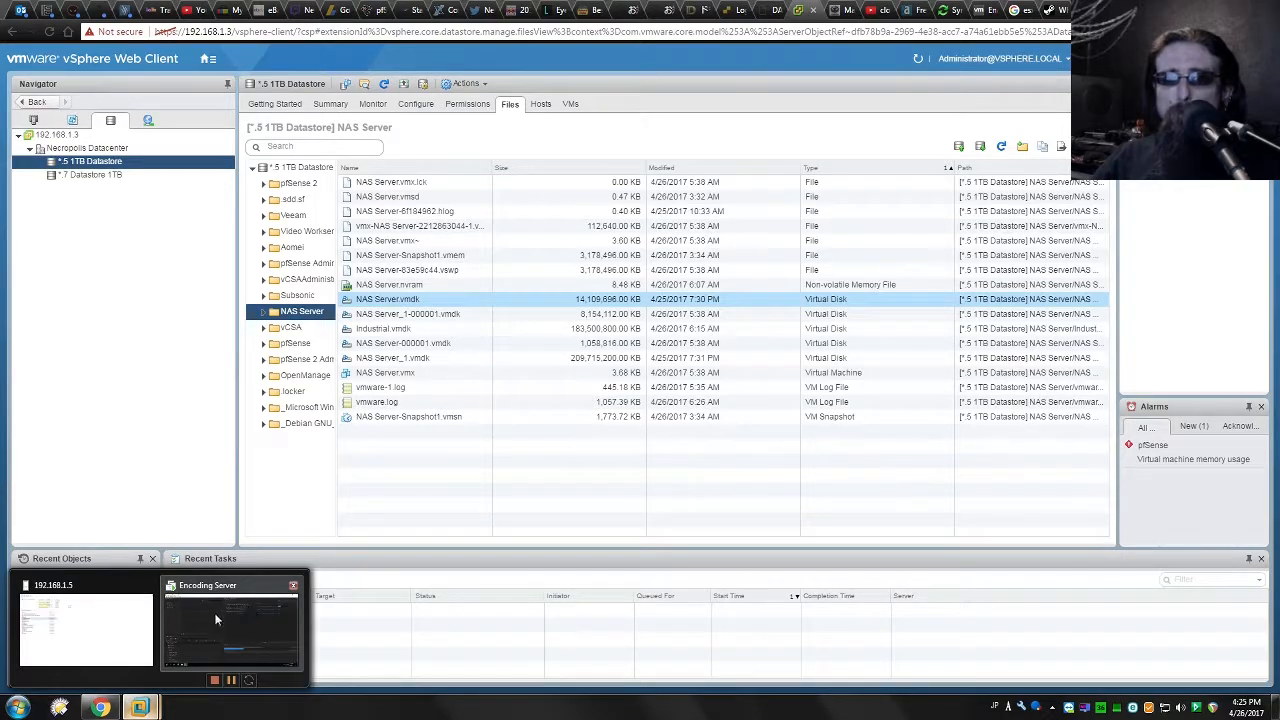
click(101, 617)
click(68, 363)
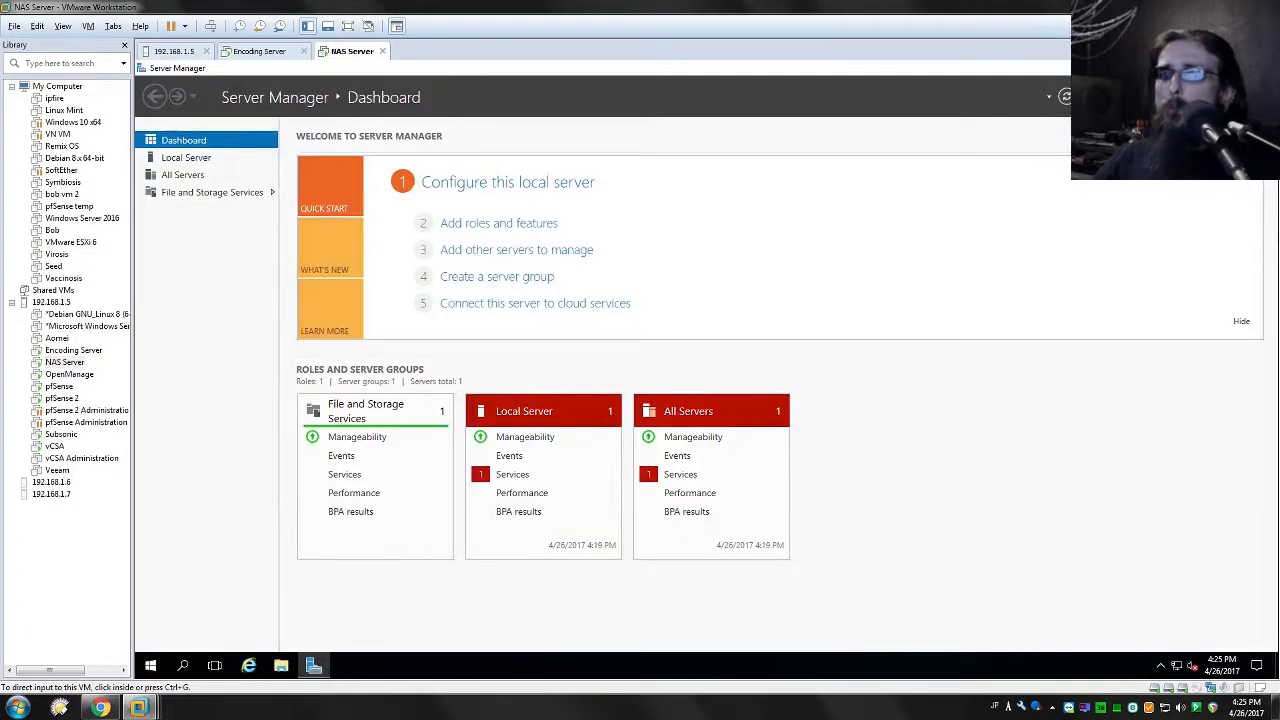
key(alt+Tab)
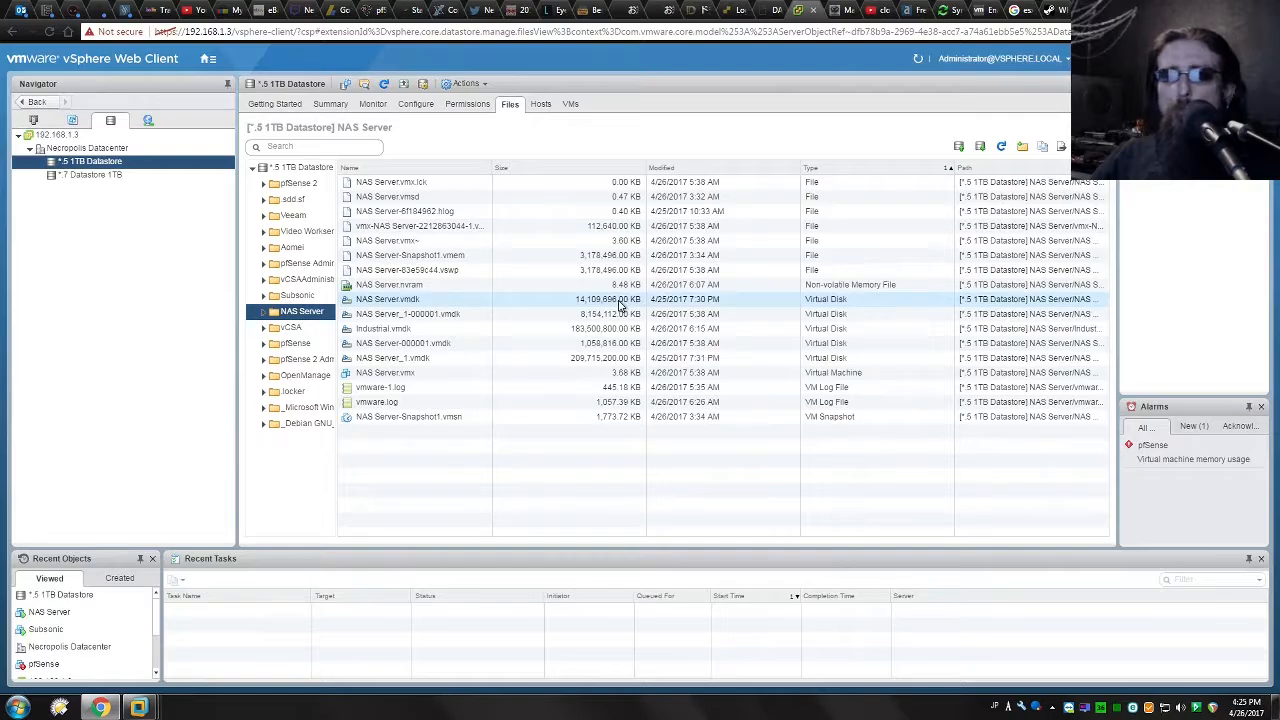
shift+click(536, 316)
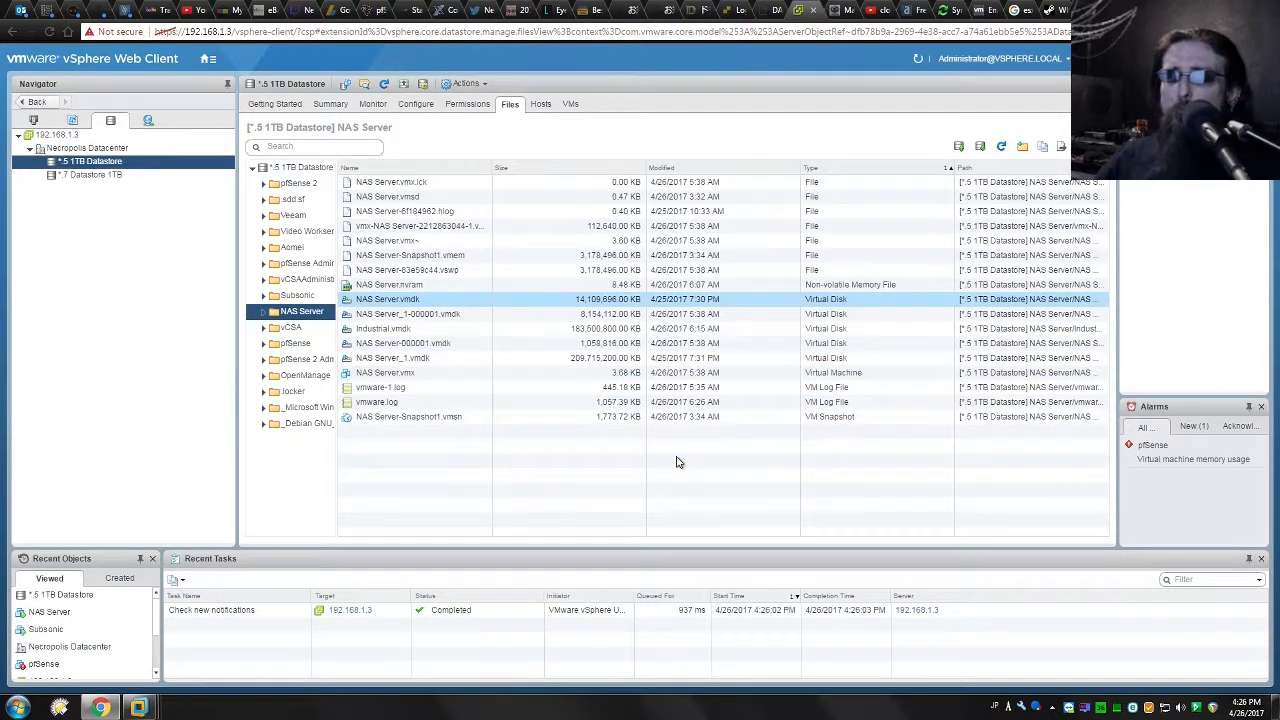
click(575, 512)
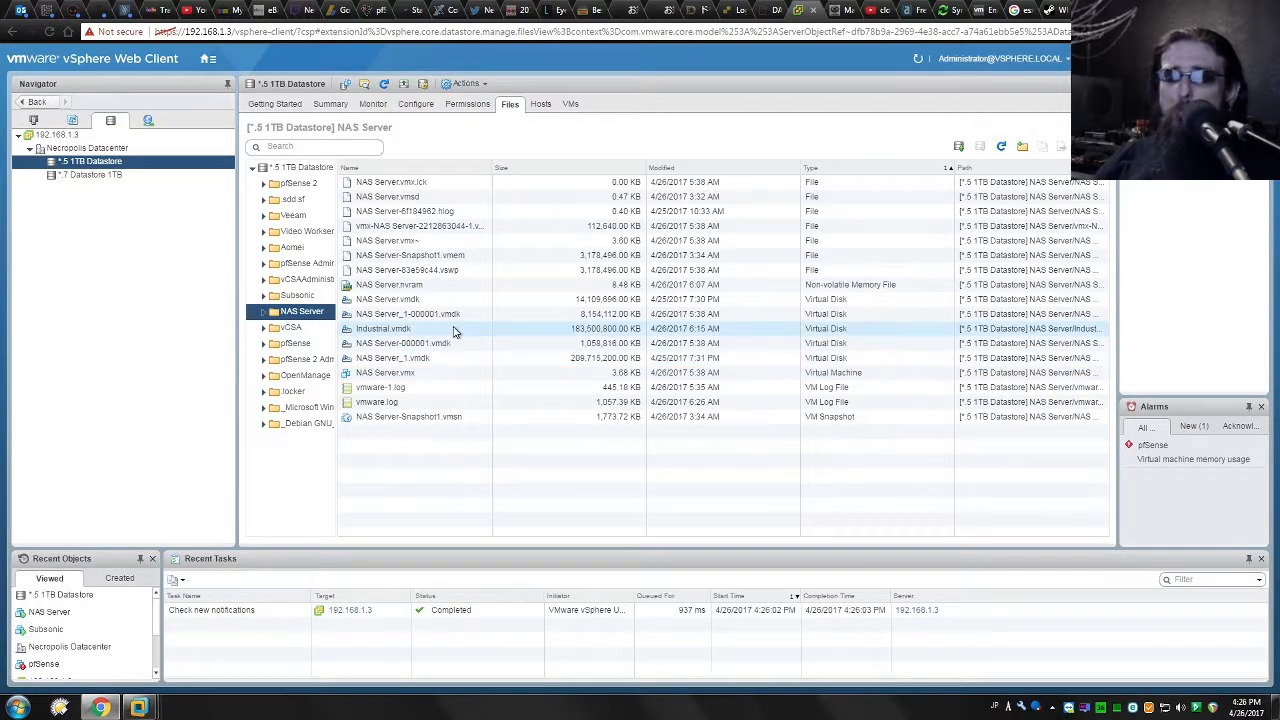
Inspect NAS Server_1.vmdk, vmware-1.log and Industrial.vmdk, then switch to the NAS Server console.
click(363, 360)
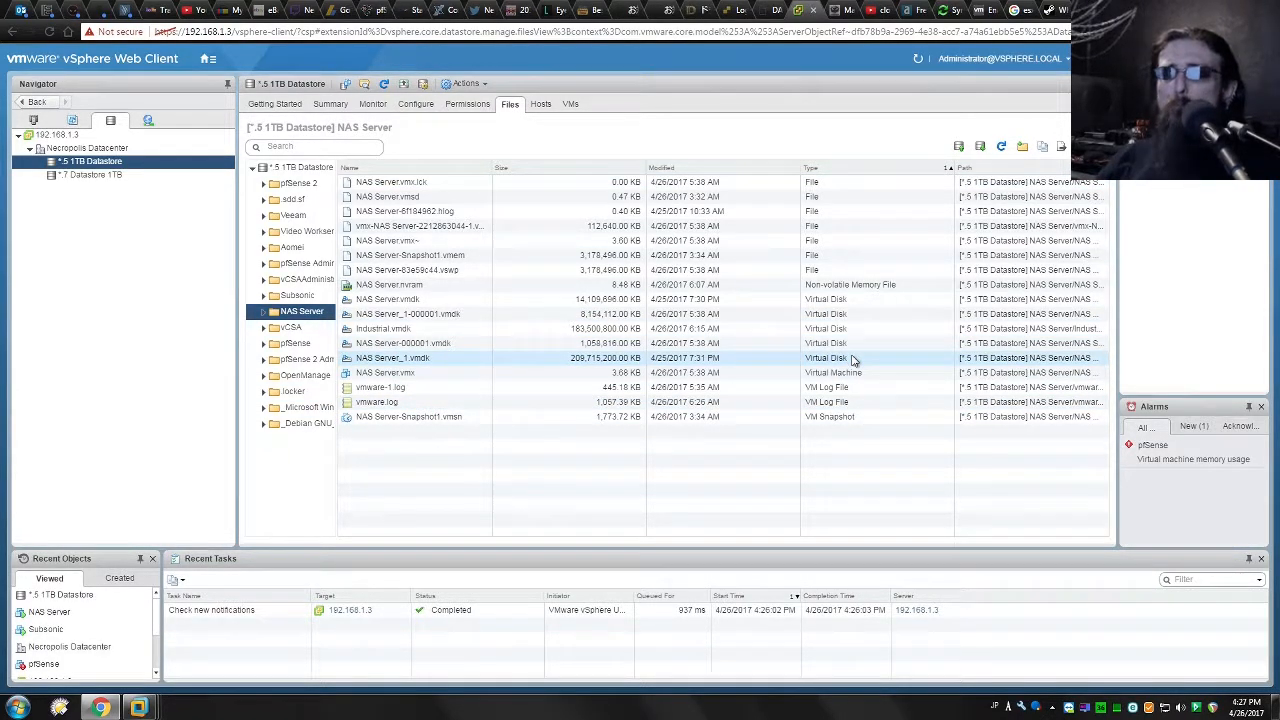
click(410, 388)
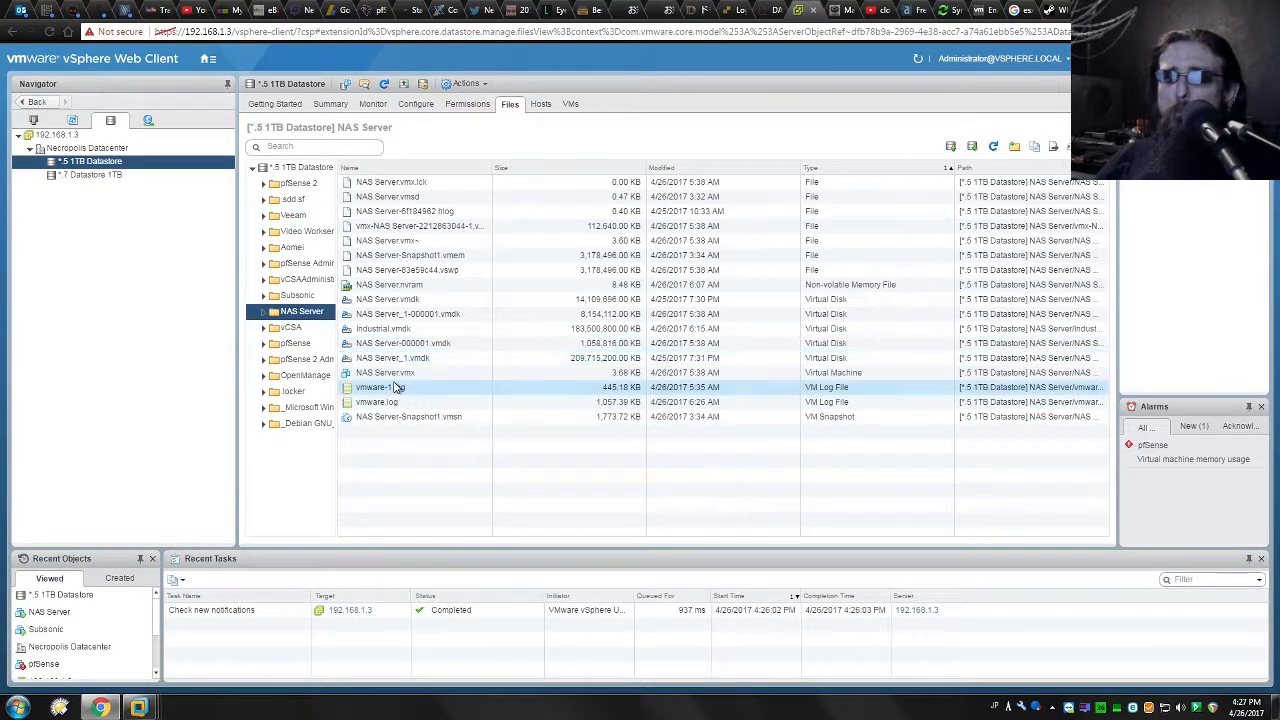
click(400, 329)
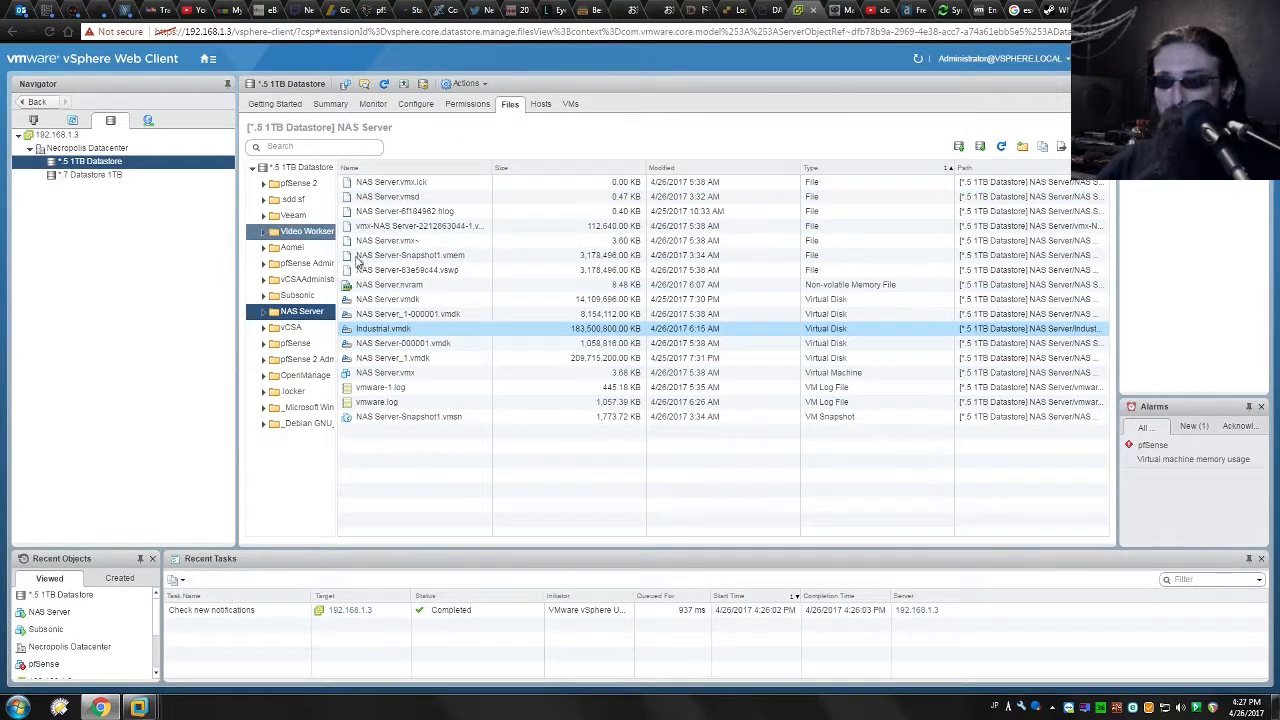
click(390, 358)
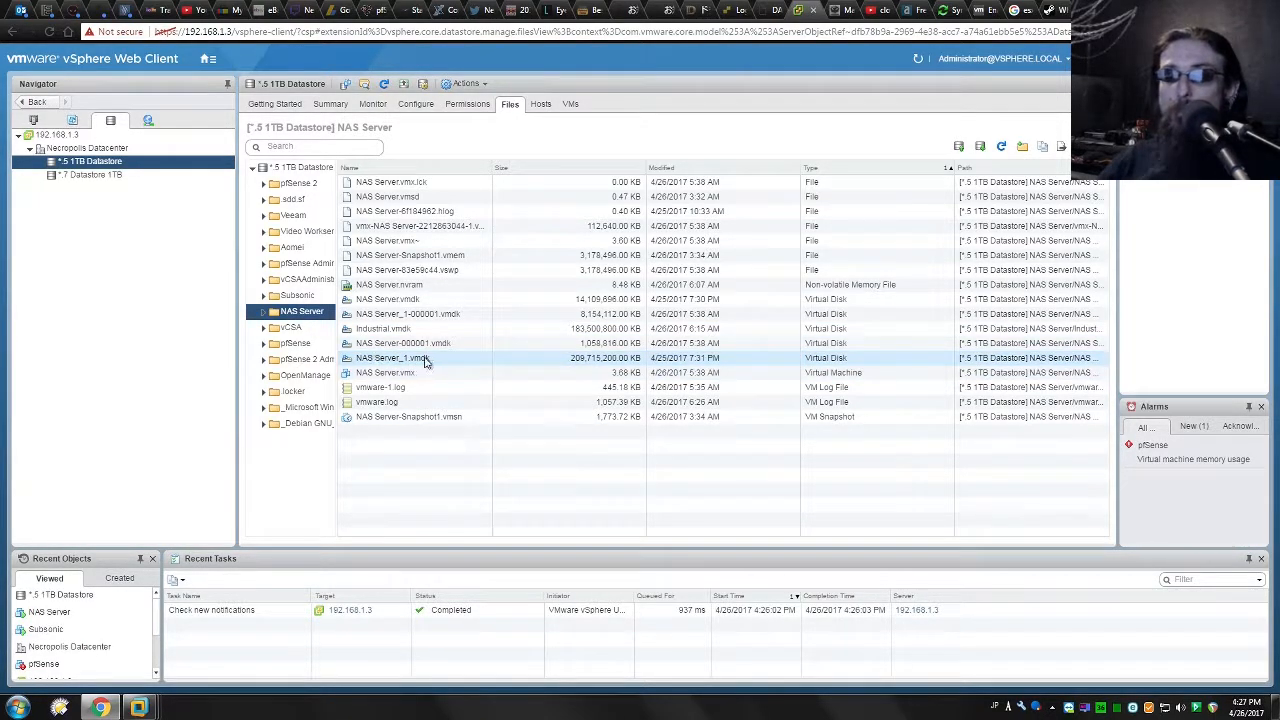
mouse_move(138, 707)
click(375, 635)
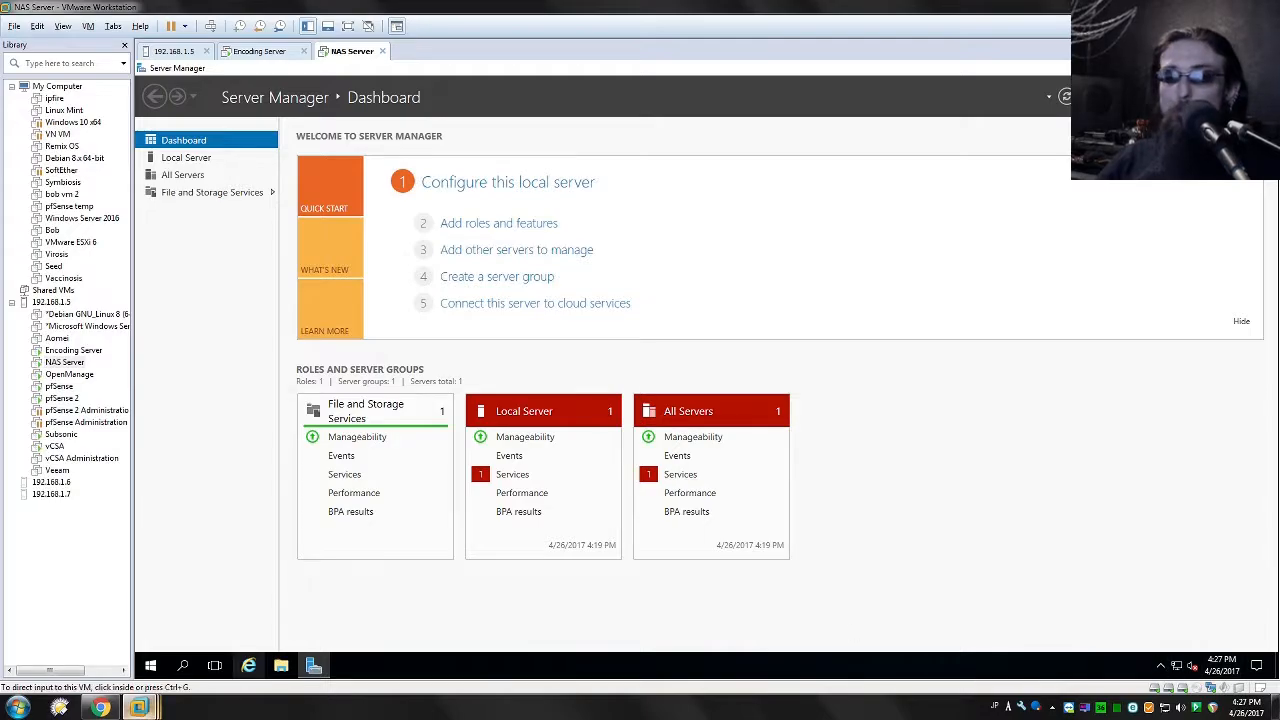
Focus the NAS Server VM, view the 192.168.1.5 host's VM list, then return to Chrome.
mouse_move(140, 707)
click(711, 317)
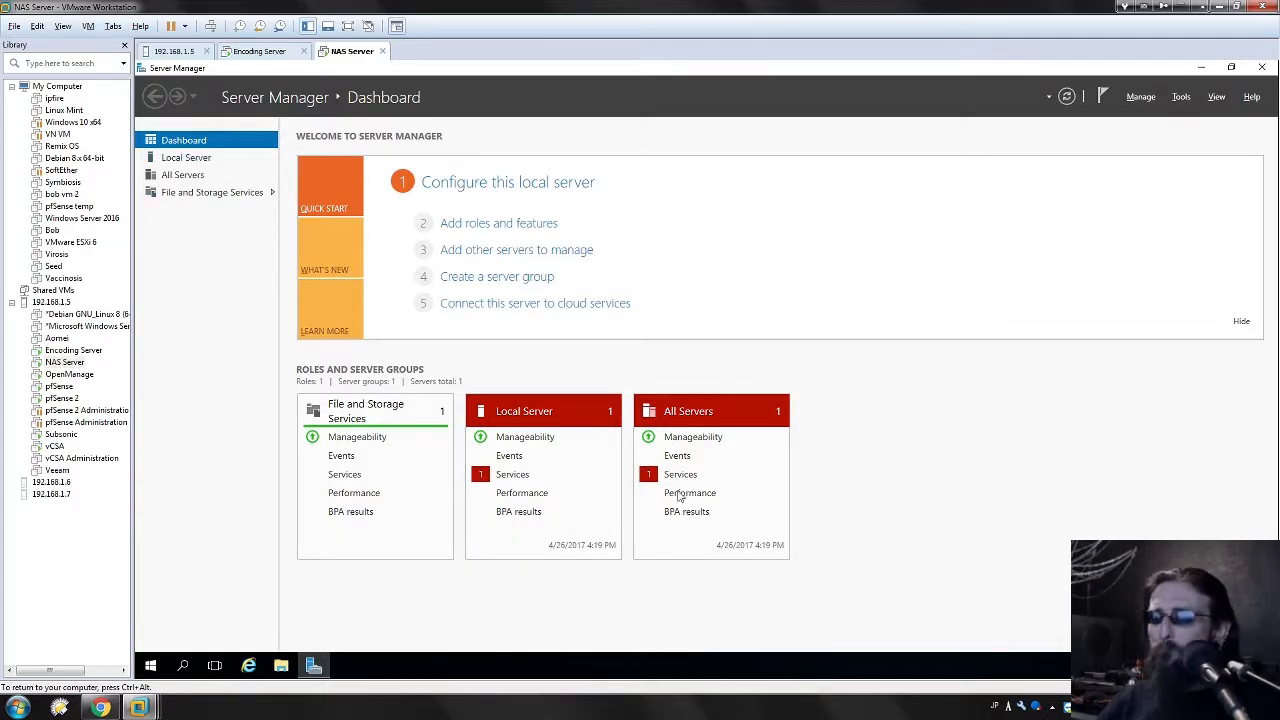
mouse_move(136, 709)
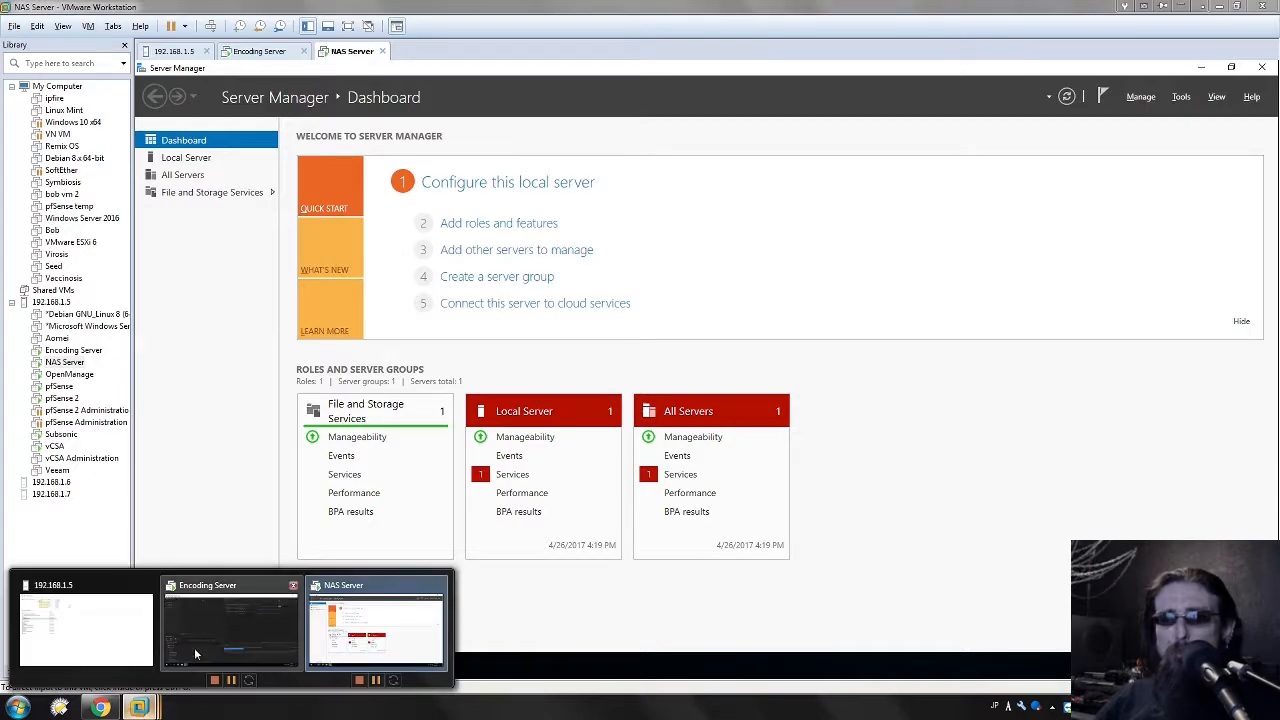
click(80, 608)
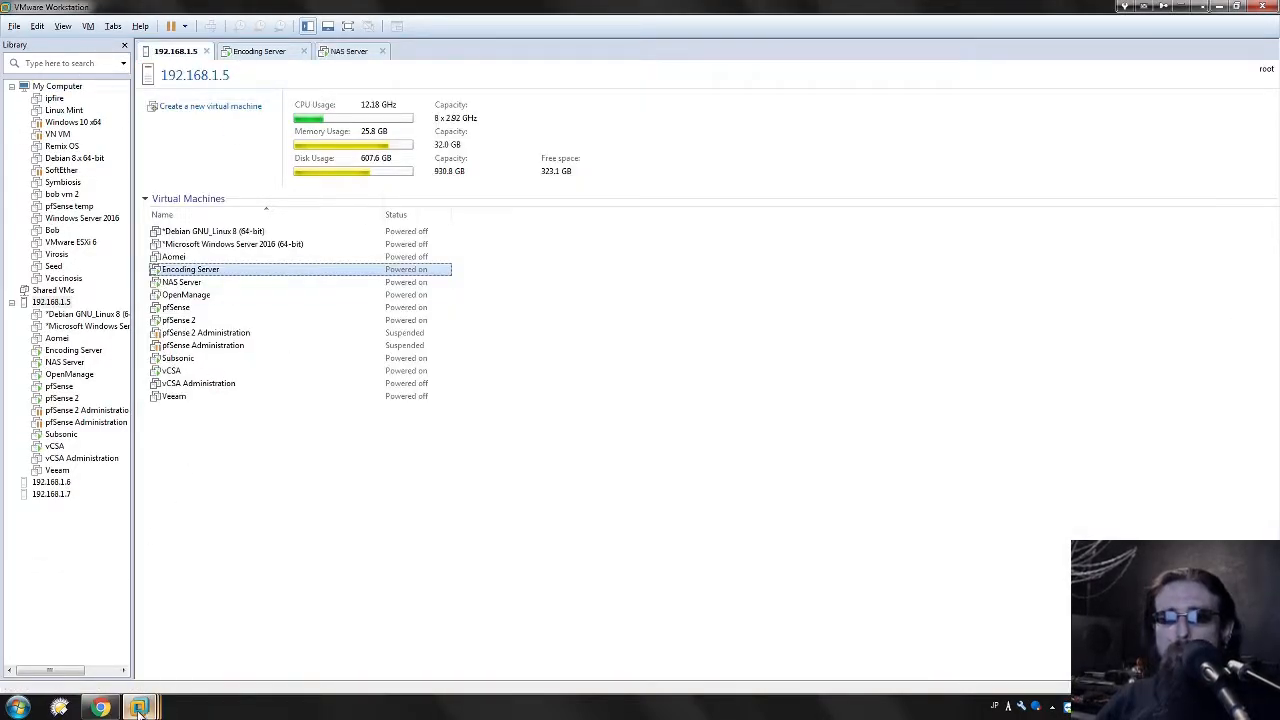
key(alt+Tab)
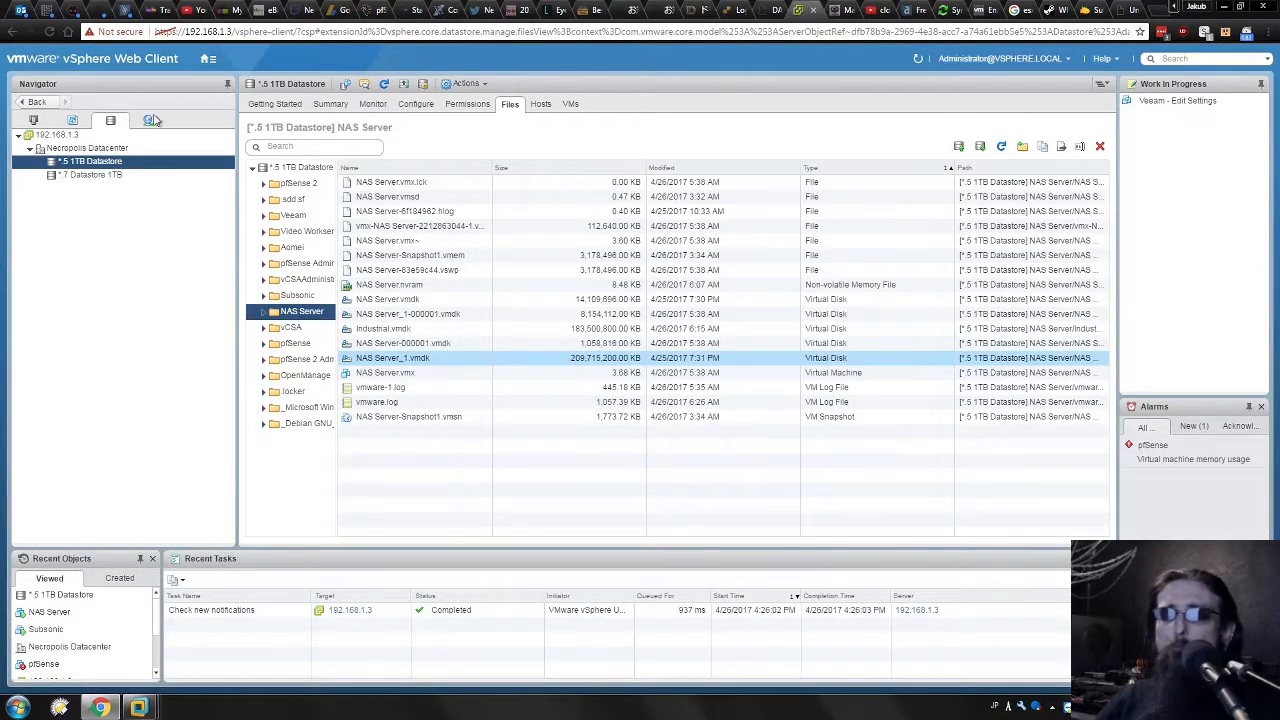
Open Edit Settings for the NAS Server VM from the VMs and Templates inventory.
click(33, 120)
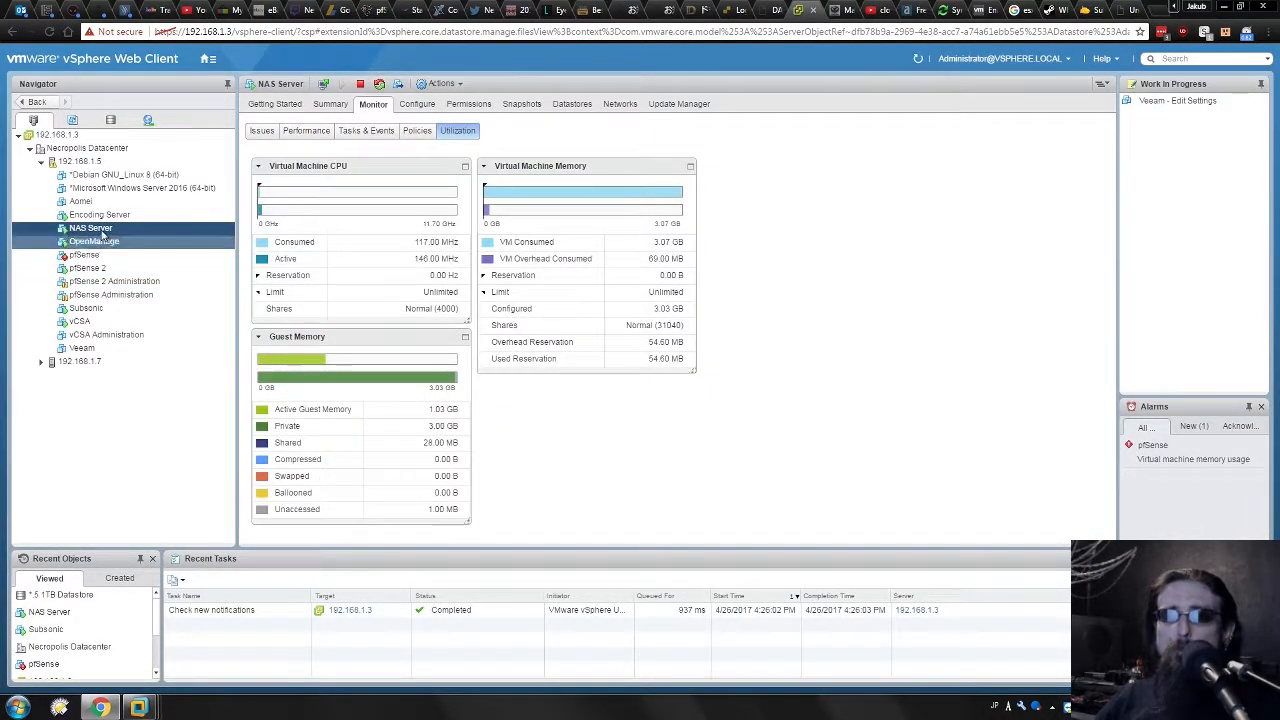
right_click(91, 230)
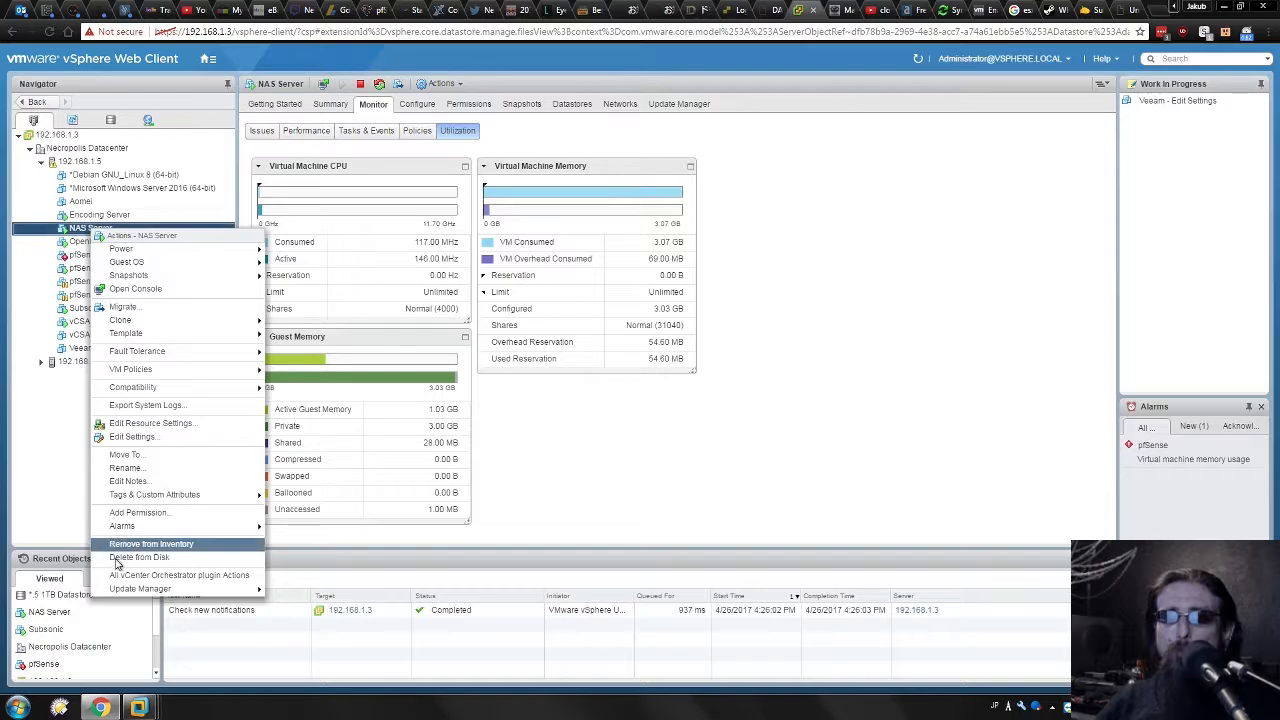
click(132, 437)
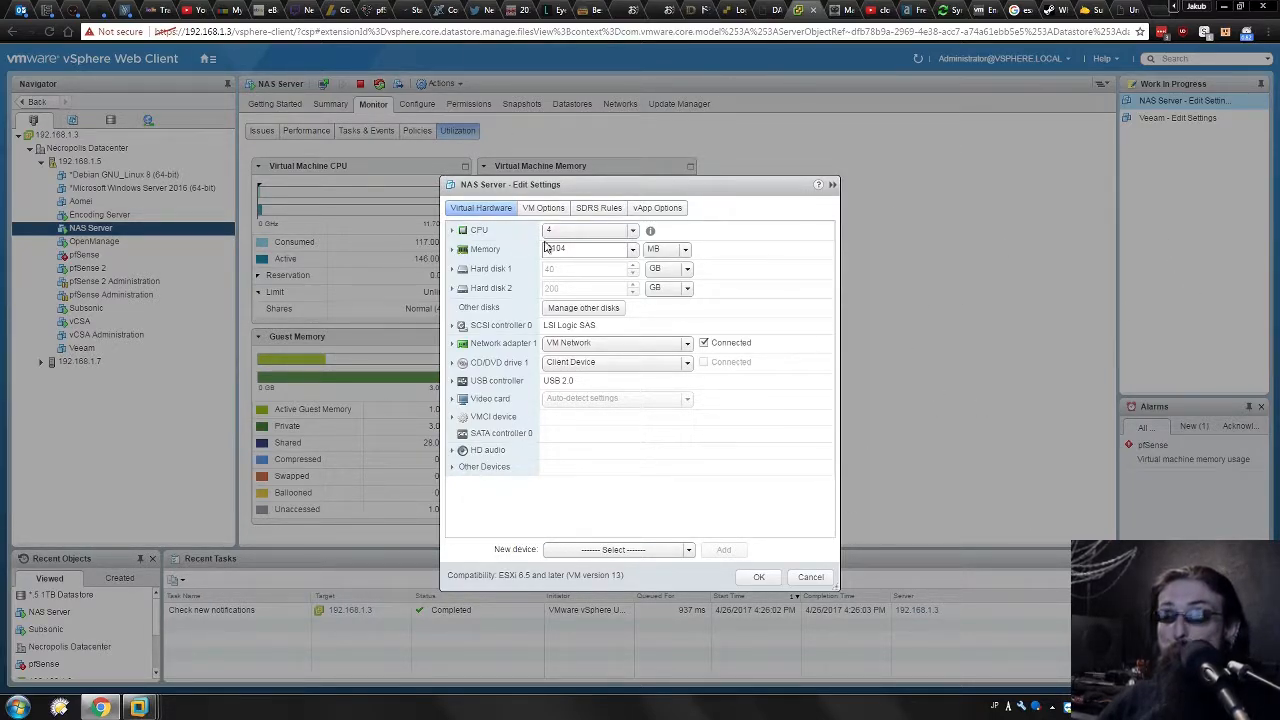
click(558, 212)
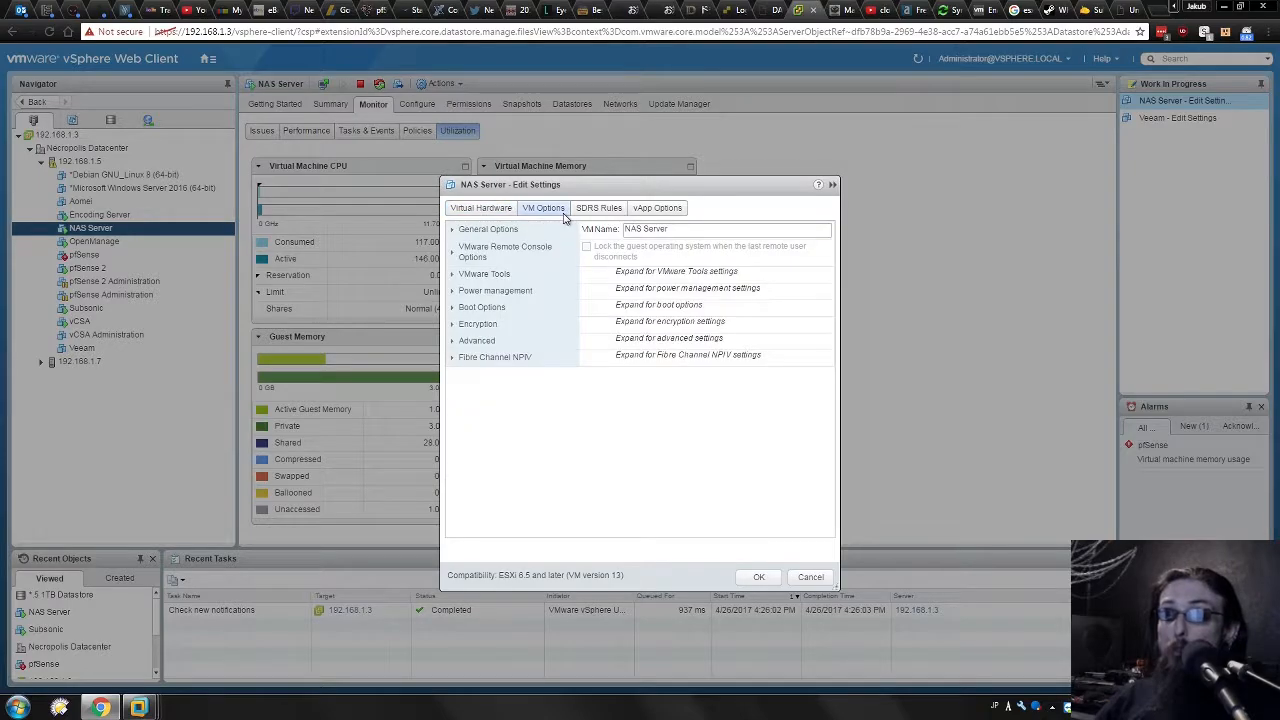
click(481, 208)
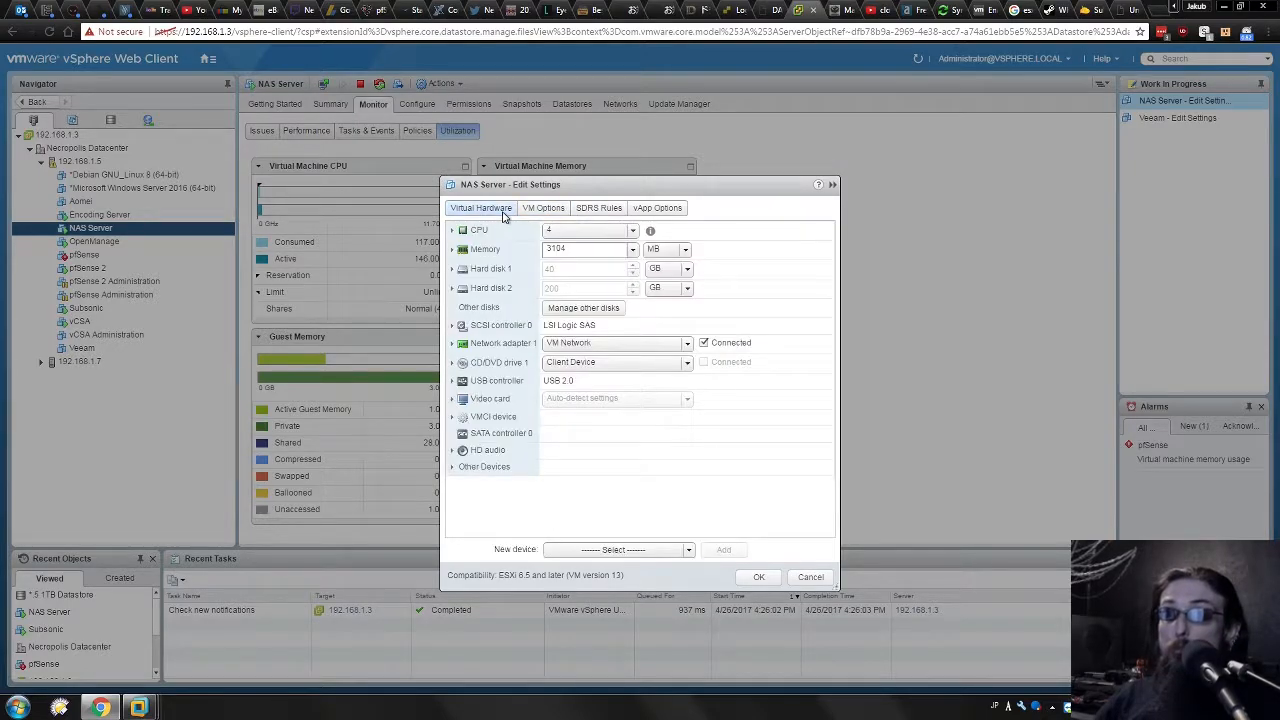
click(686, 556)
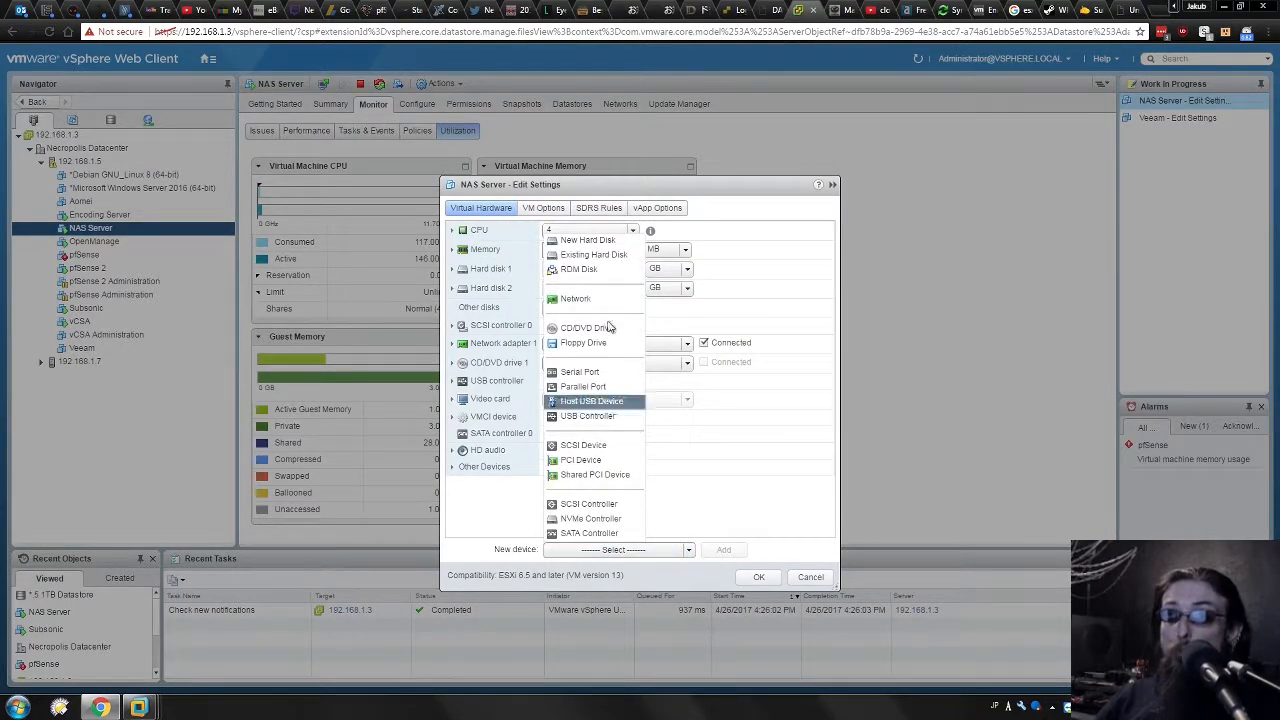
click(573, 241)
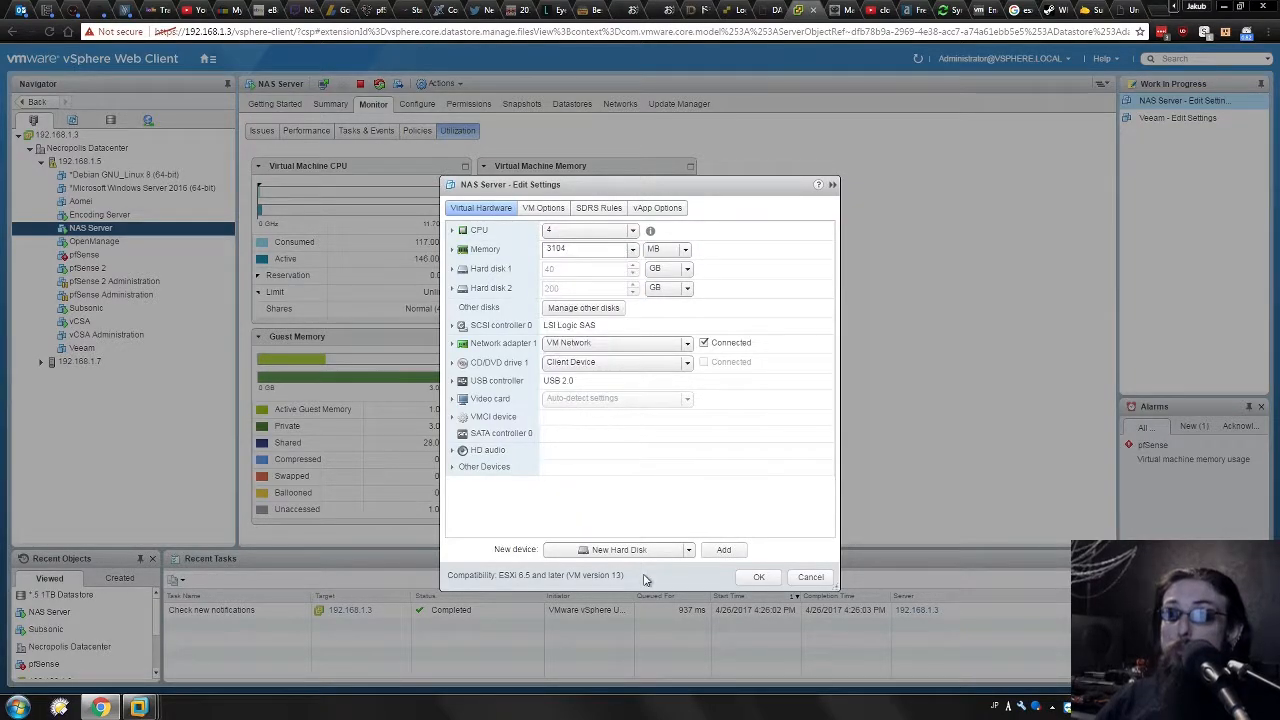
click(712, 553)
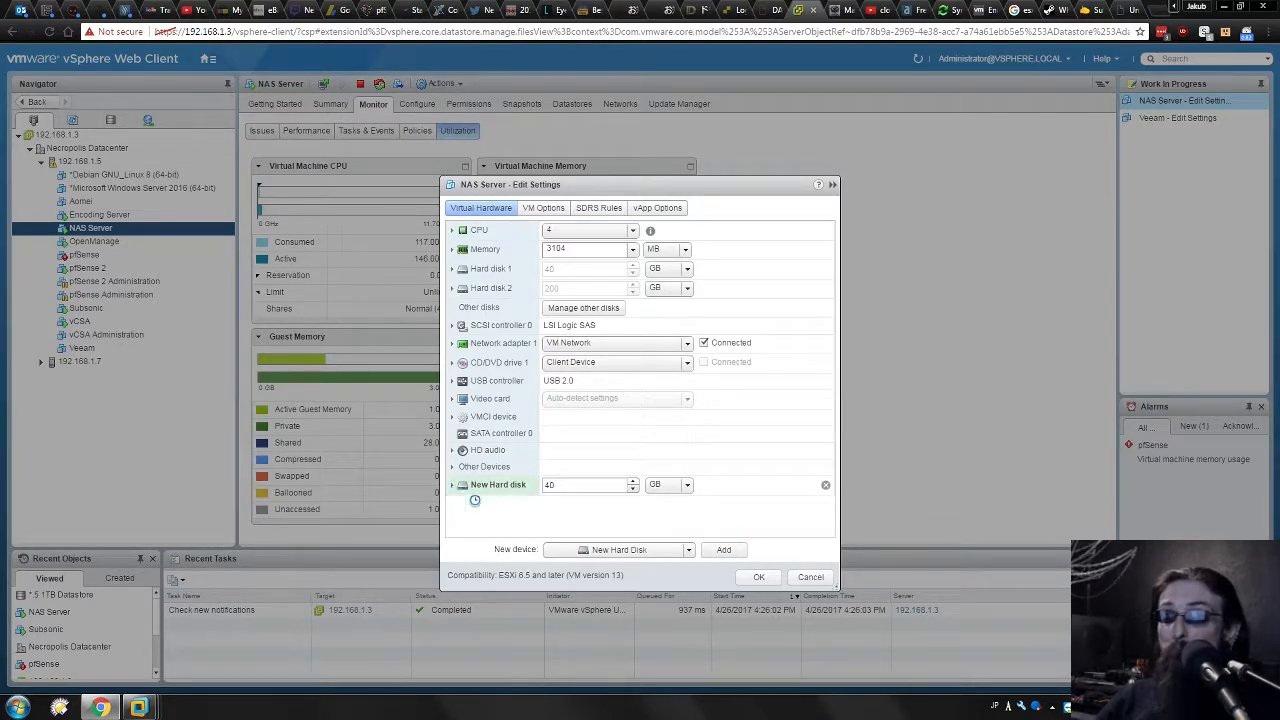
click(453, 485)
scroll(709, 459, down, 5)
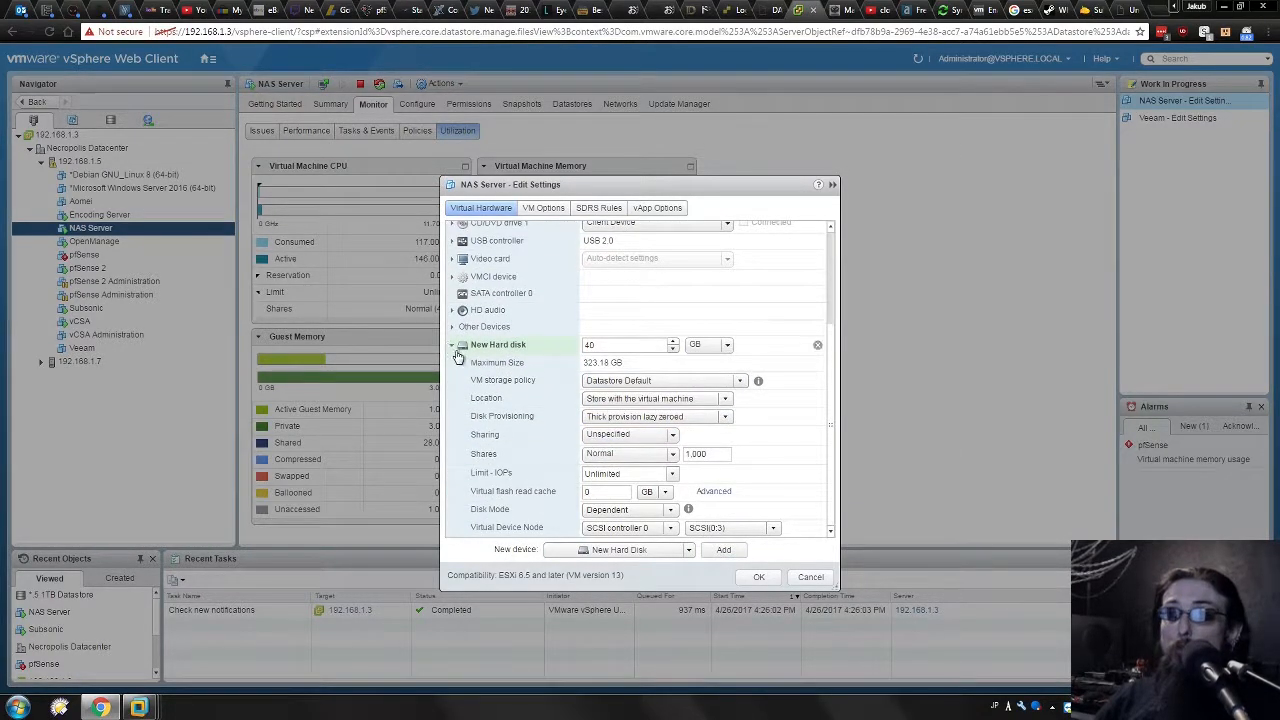
click(455, 347)
click(825, 487)
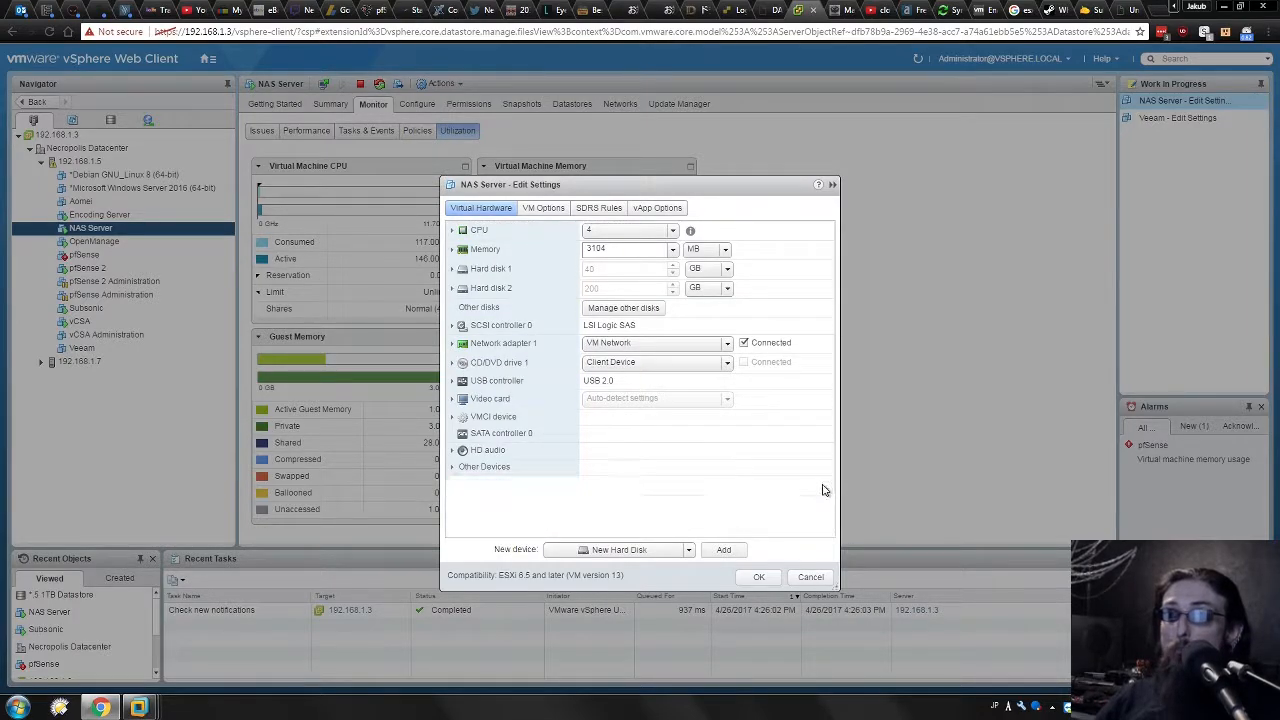
click(688, 550)
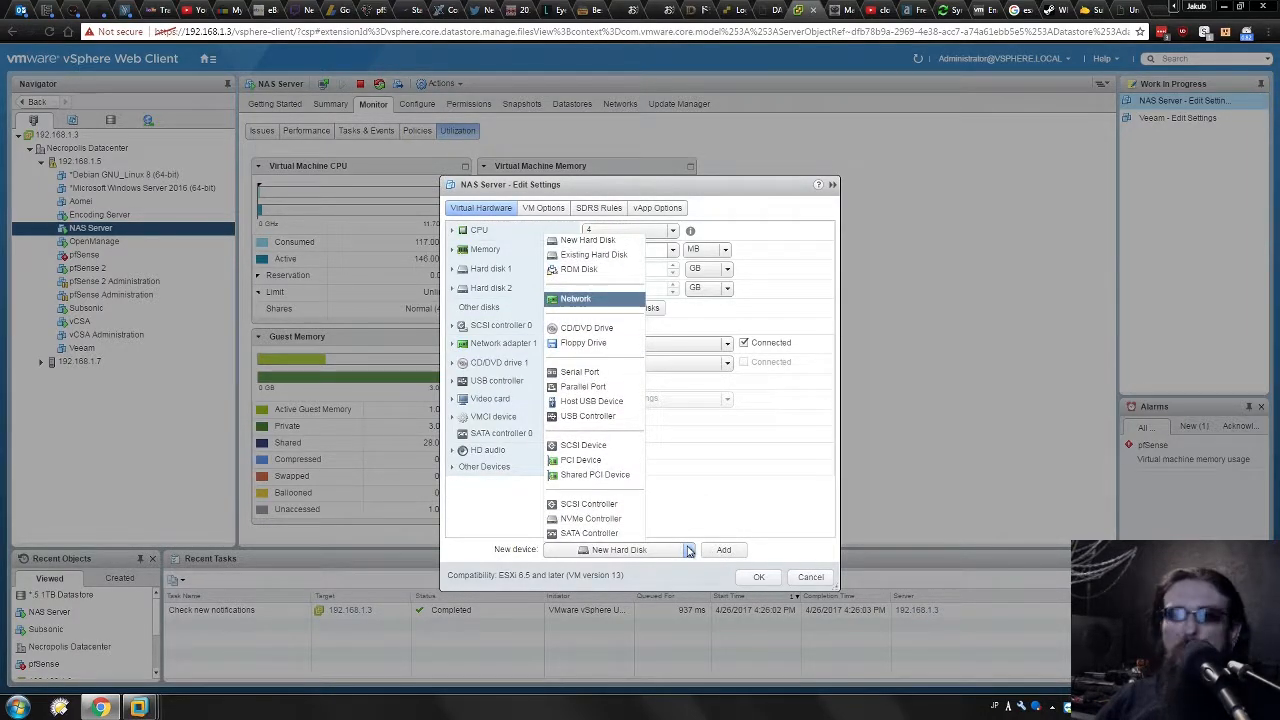
click(746, 505)
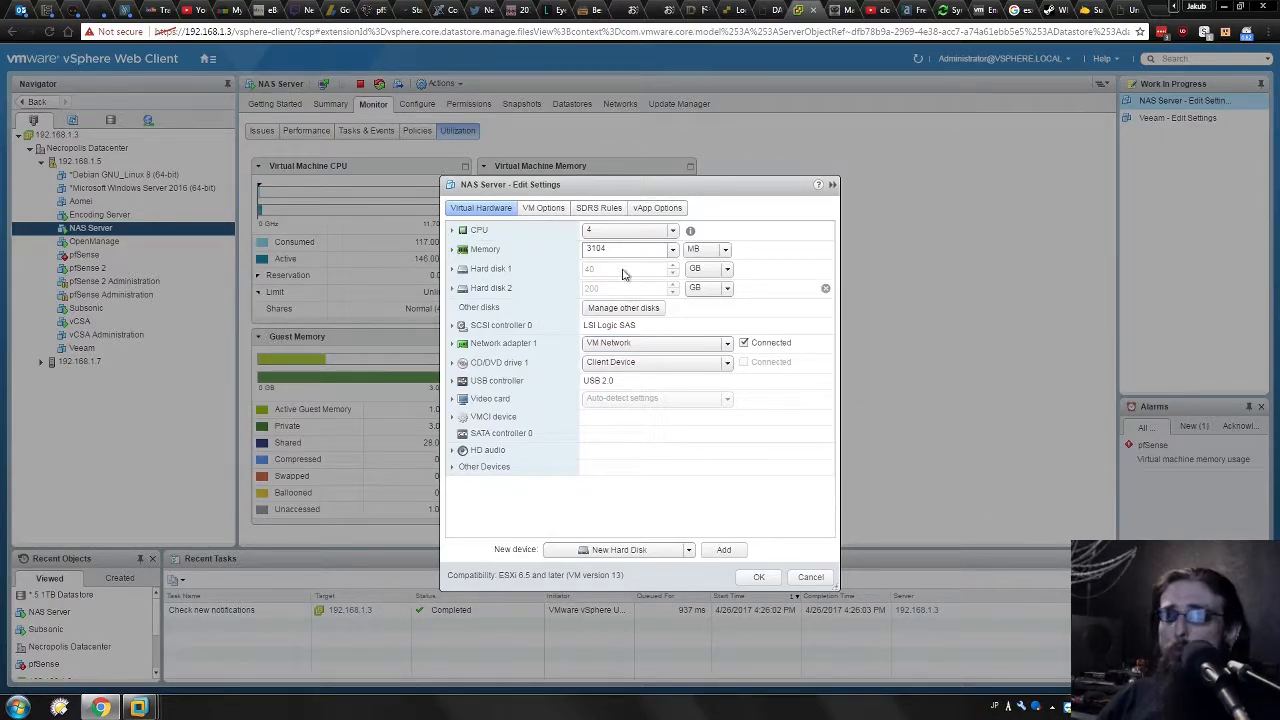
click(455, 290)
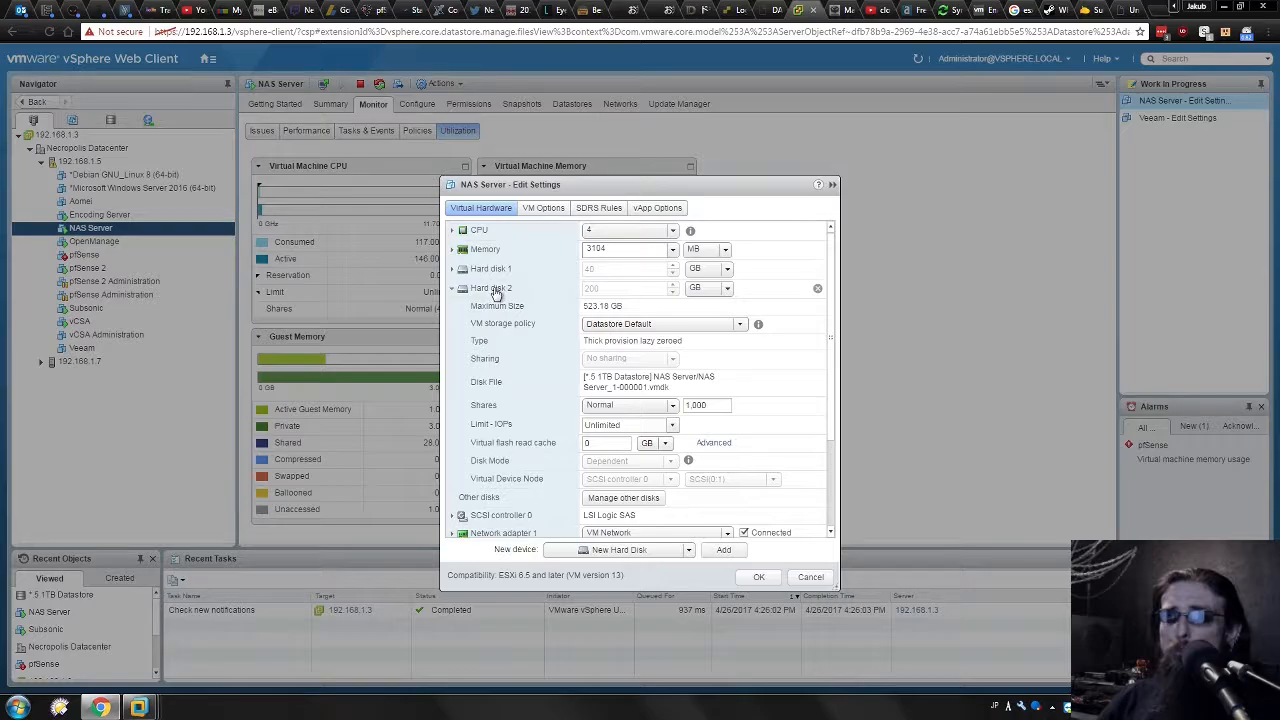
click(452, 290)
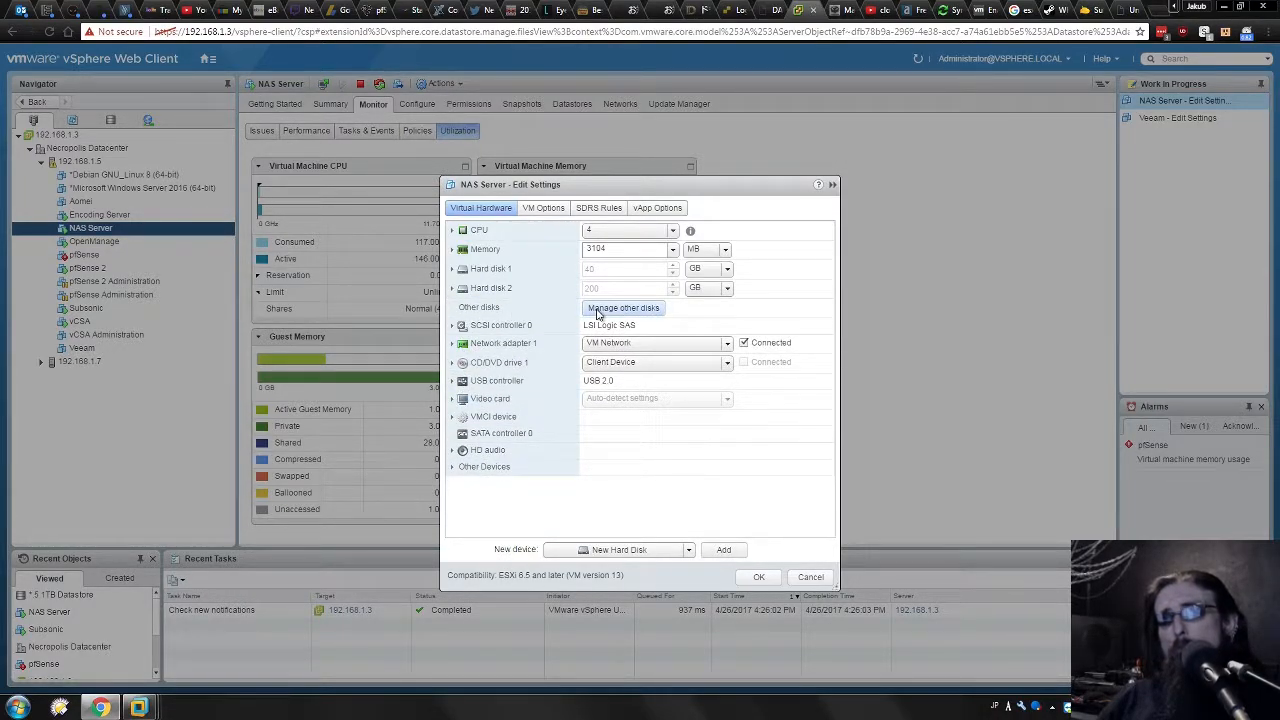
click(598, 310)
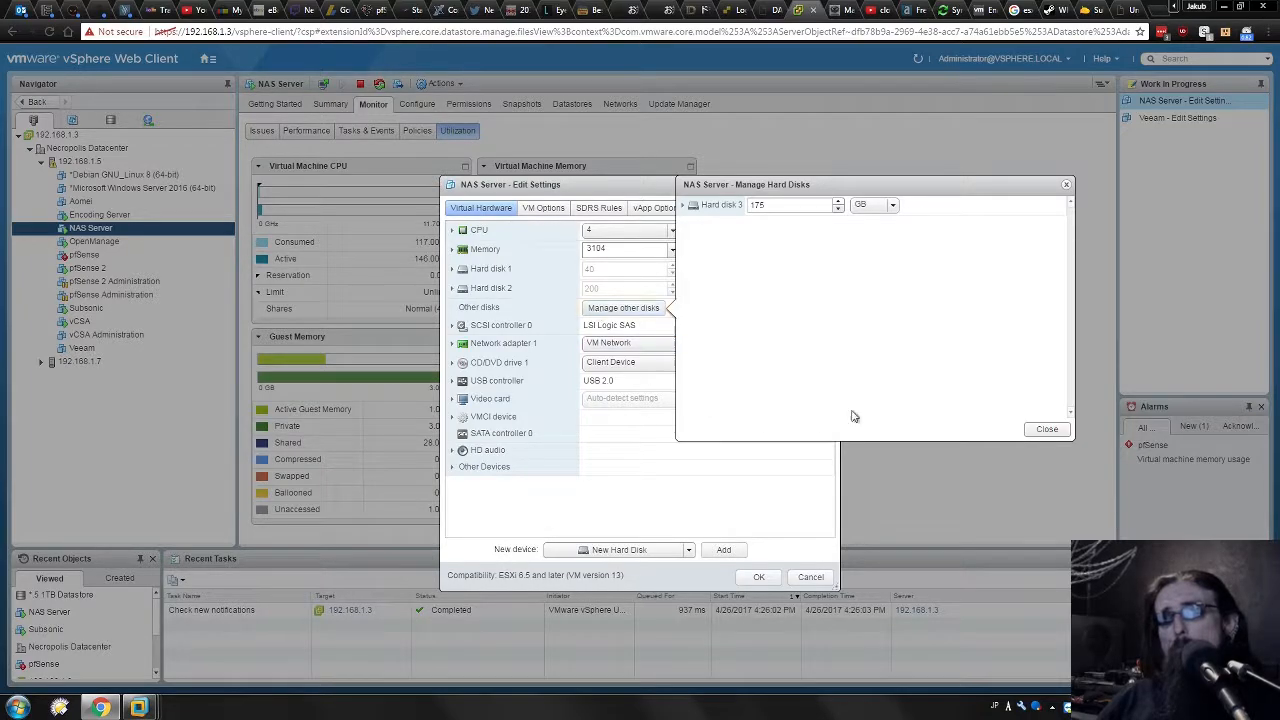
Close the other disks list and highlight Hard disk 2's NAS Server_1-000001.vmdk file path.
click(1047, 429)
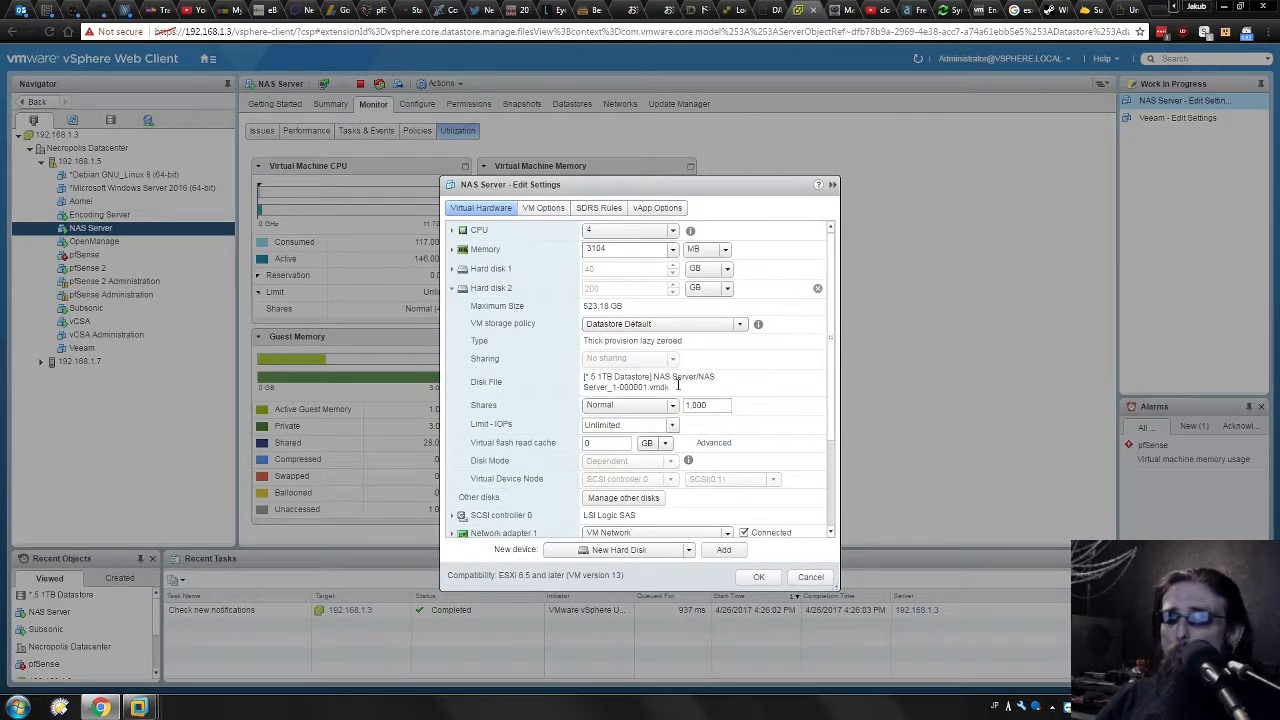
drag(670, 382, 602, 369)
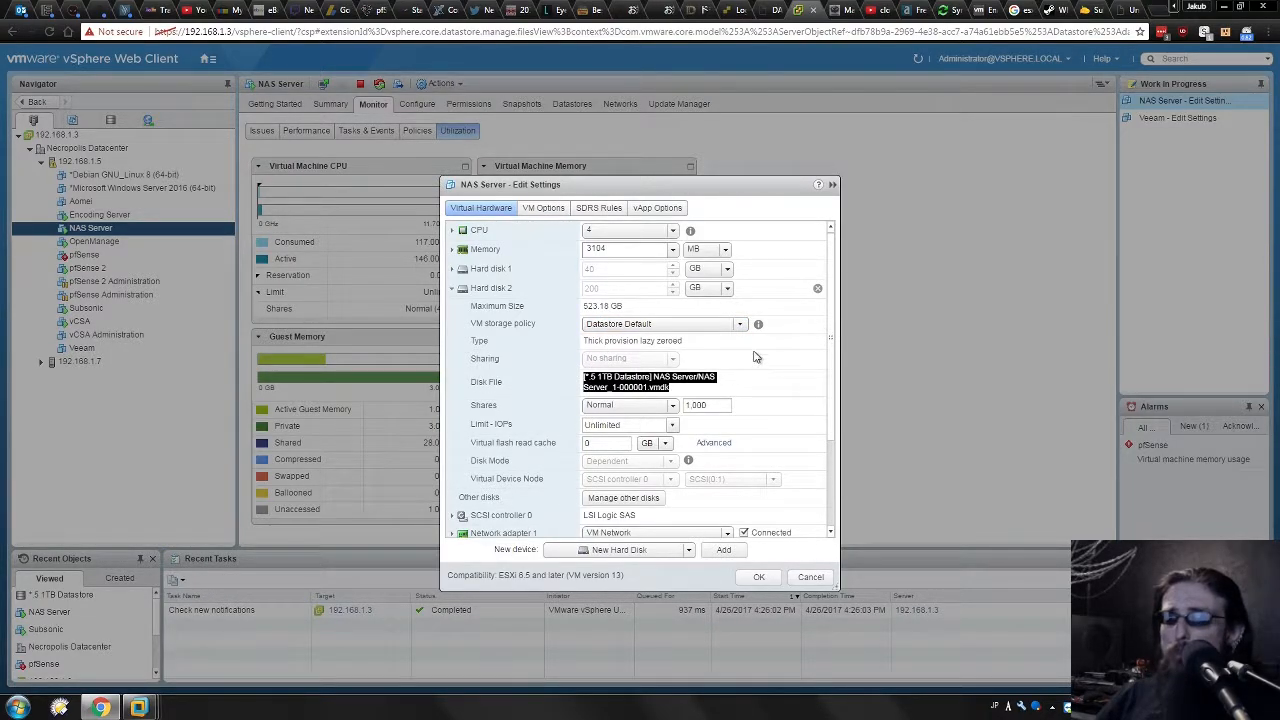
scroll(755, 357, down, 1)
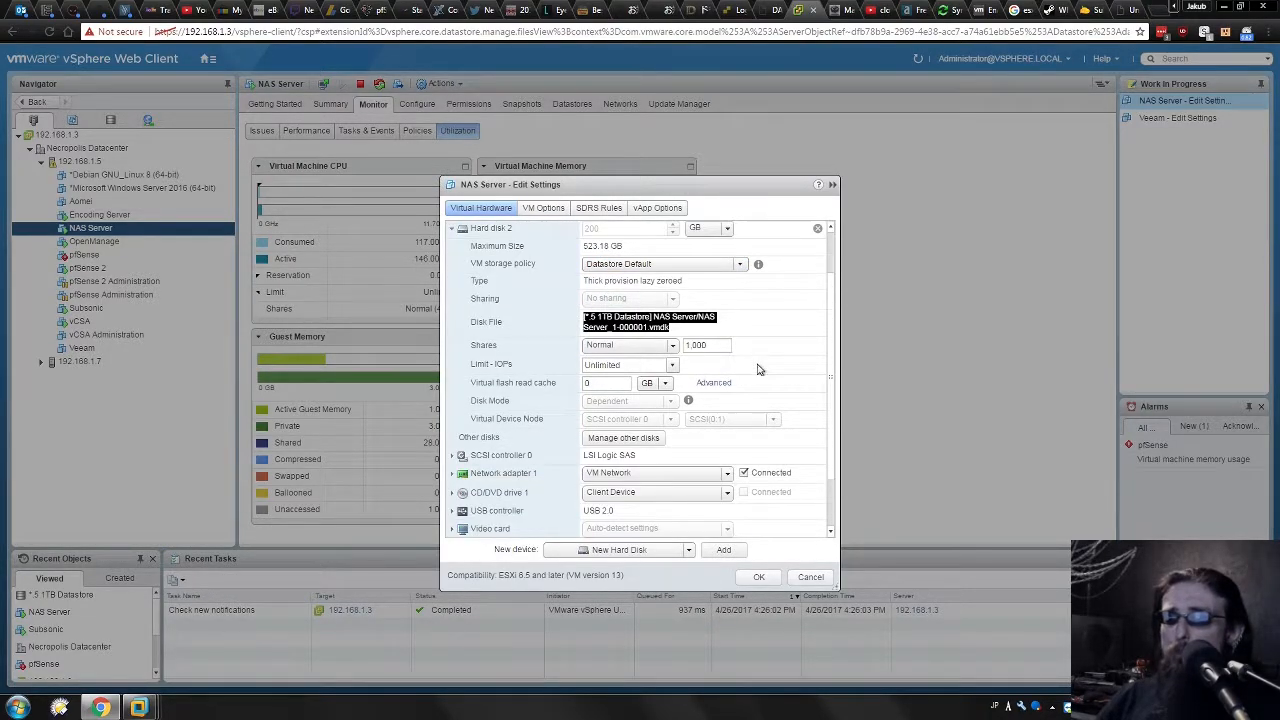
click(713, 313)
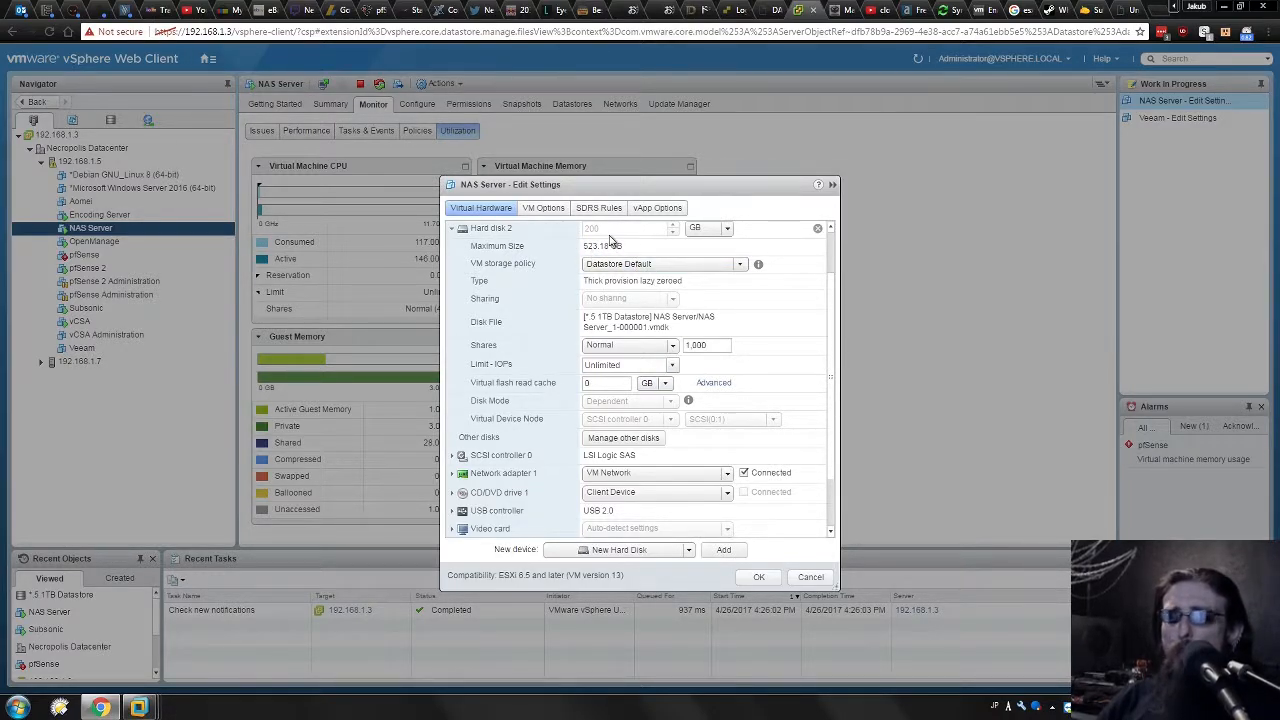
Cancel the NAS Server settings edits and switch to the NAS Server console in Workstation.
click(812, 578)
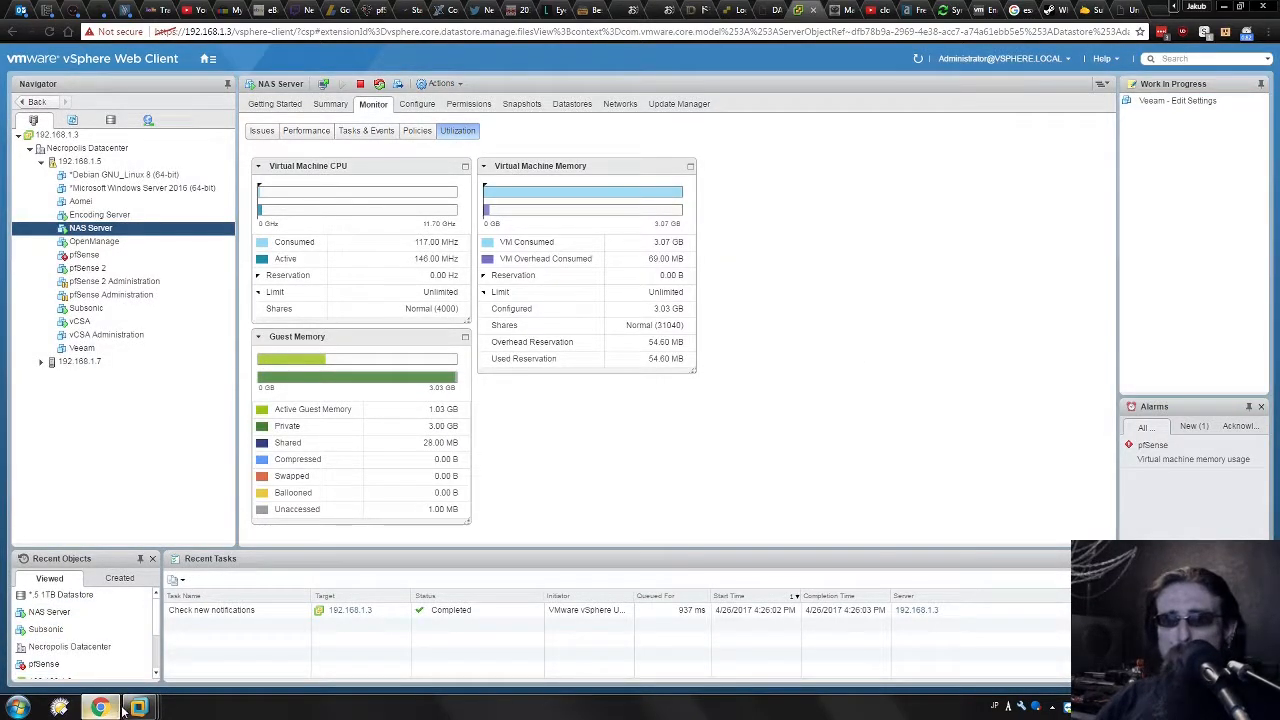
mouse_move(138, 707)
click(370, 615)
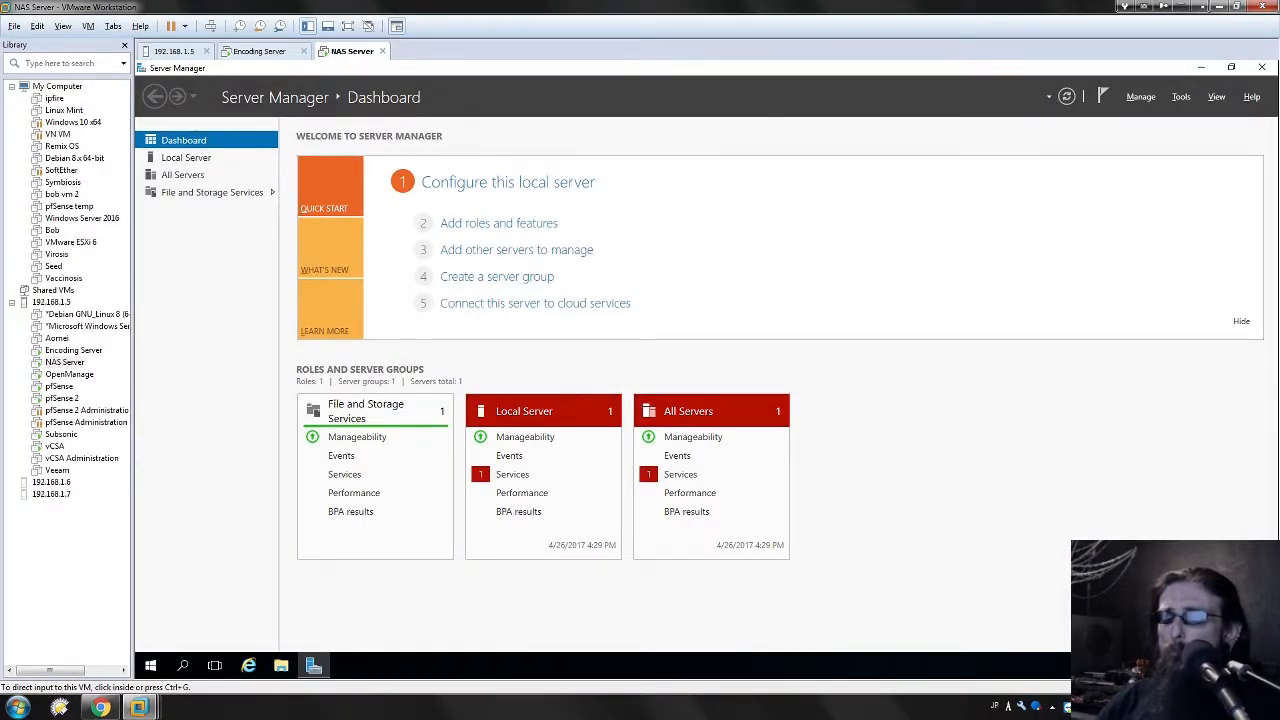
Shrink VMware Workstation to a smaller floating window over the vSphere page and check the host clock.
click(1237, 6)
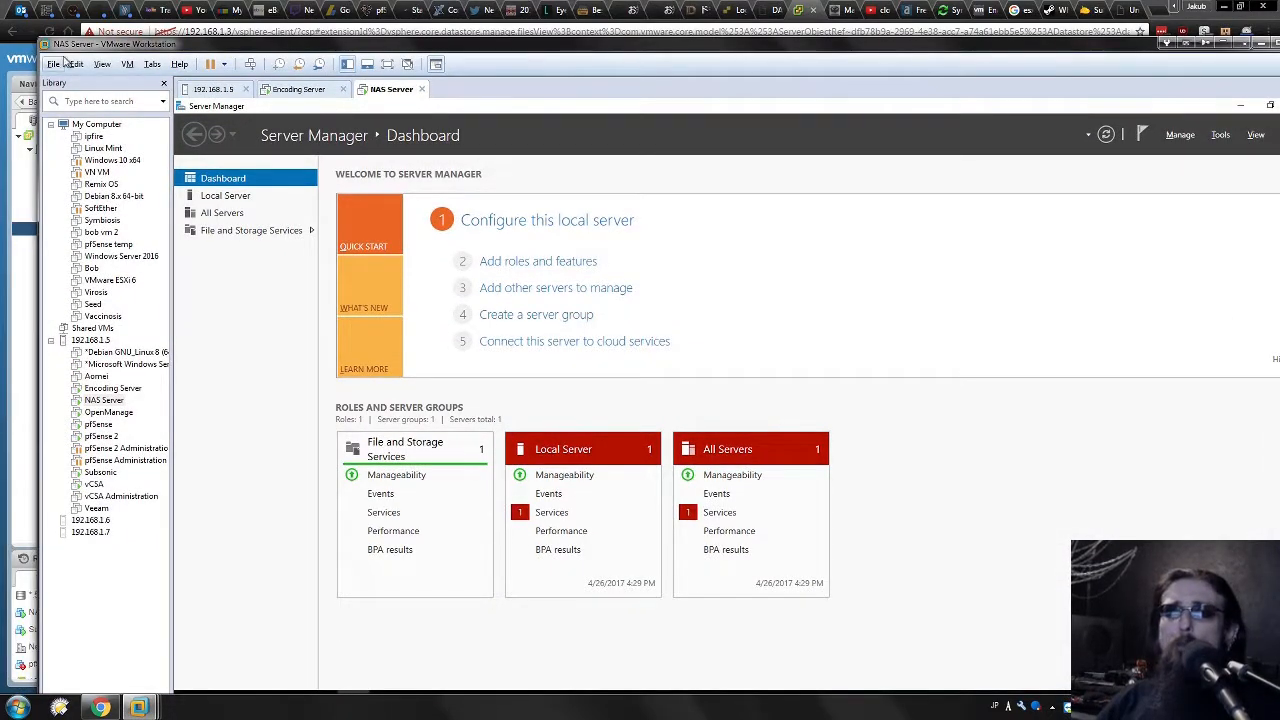
drag(41, 40, 458, 222)
drag(820, 231, 367, 2)
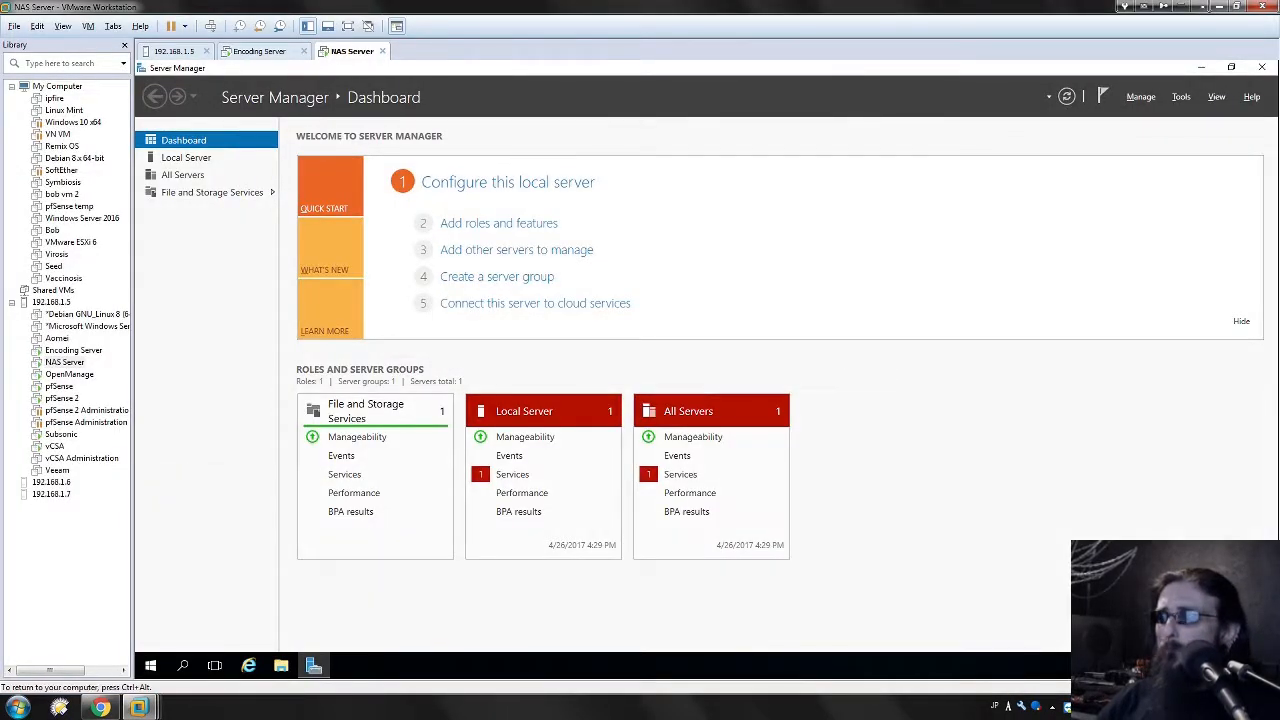
double_click(971, 7)
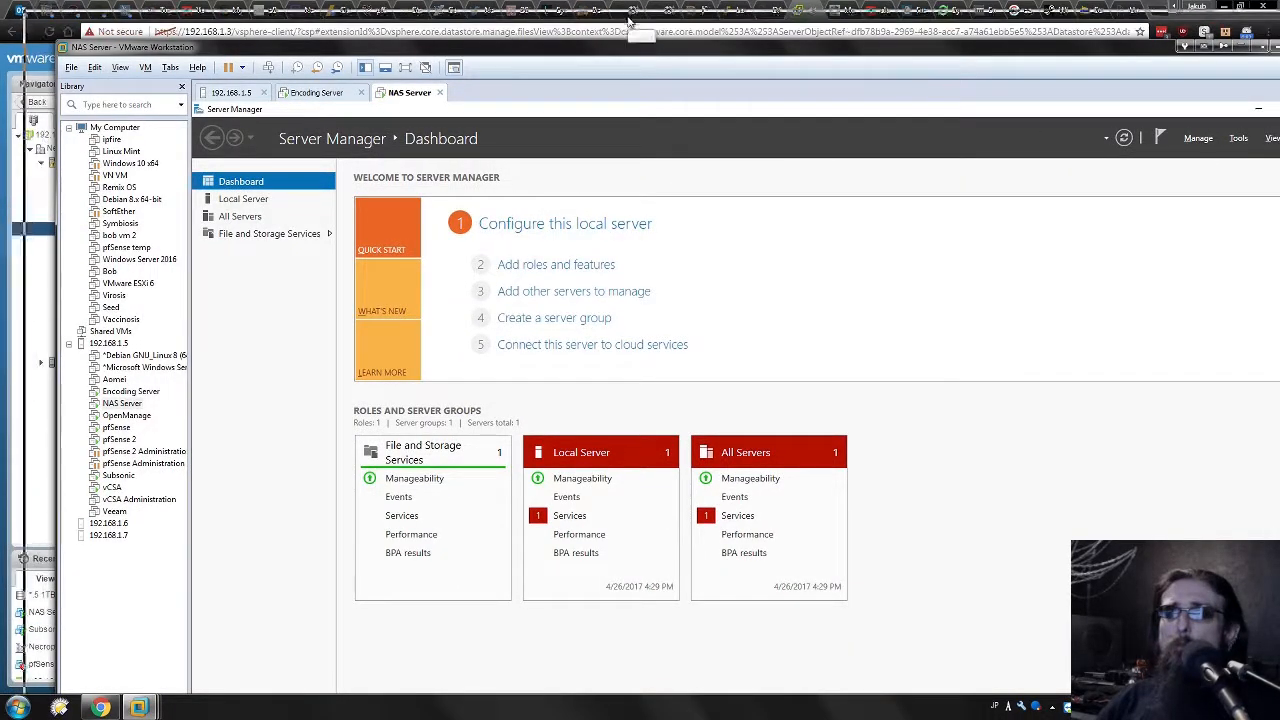
double_click(628, 47)
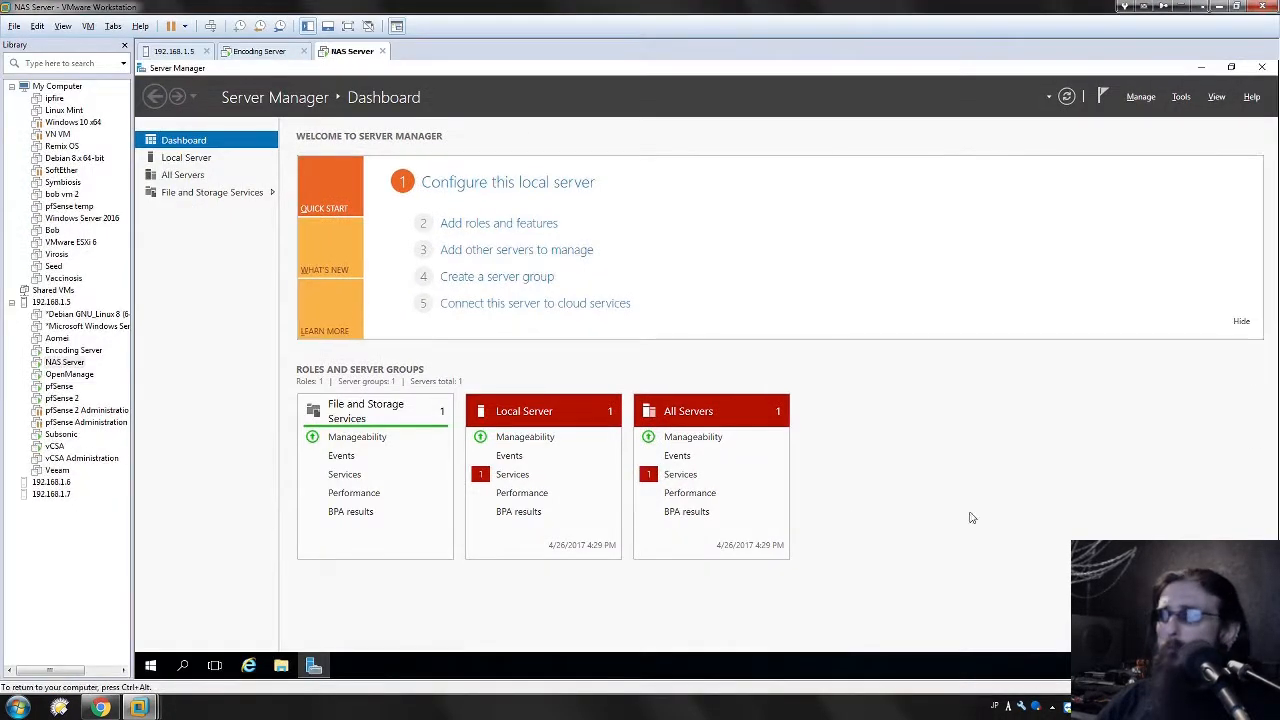
click(1236, 6)
drag(55, 40, 475, 240)
drag(812, 243, 333, 8)
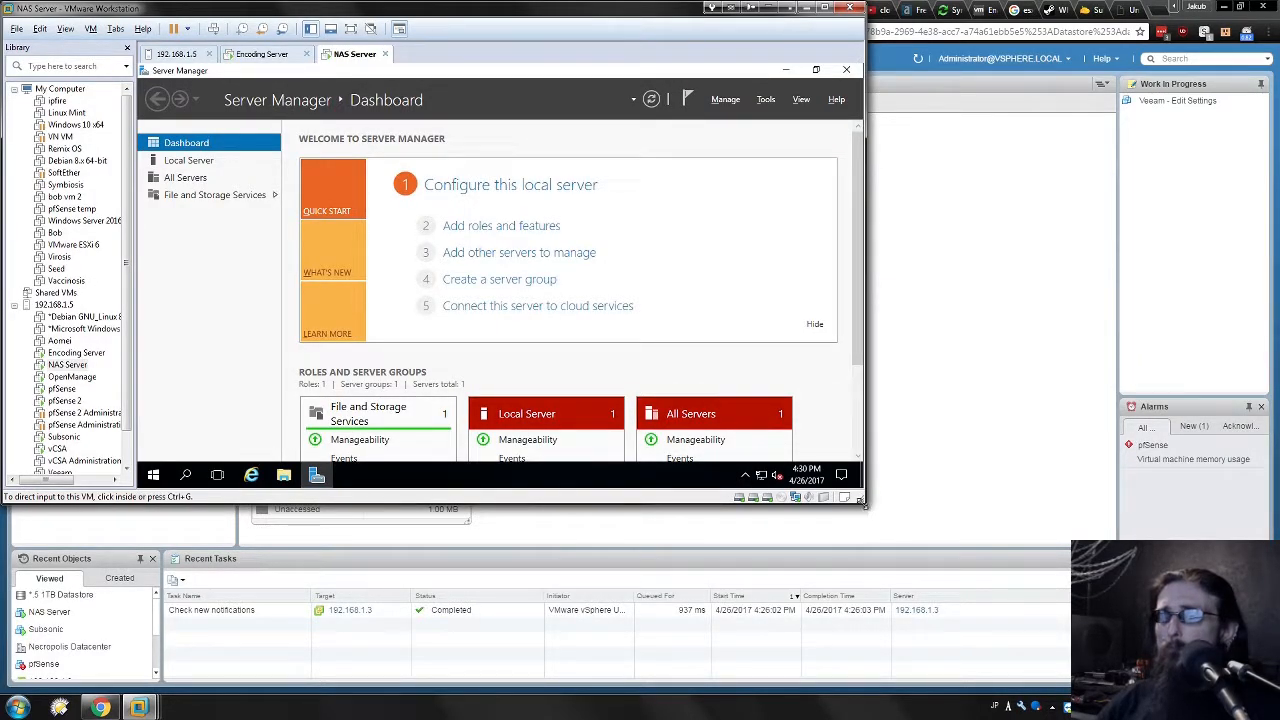
drag(866, 508, 960, 592)
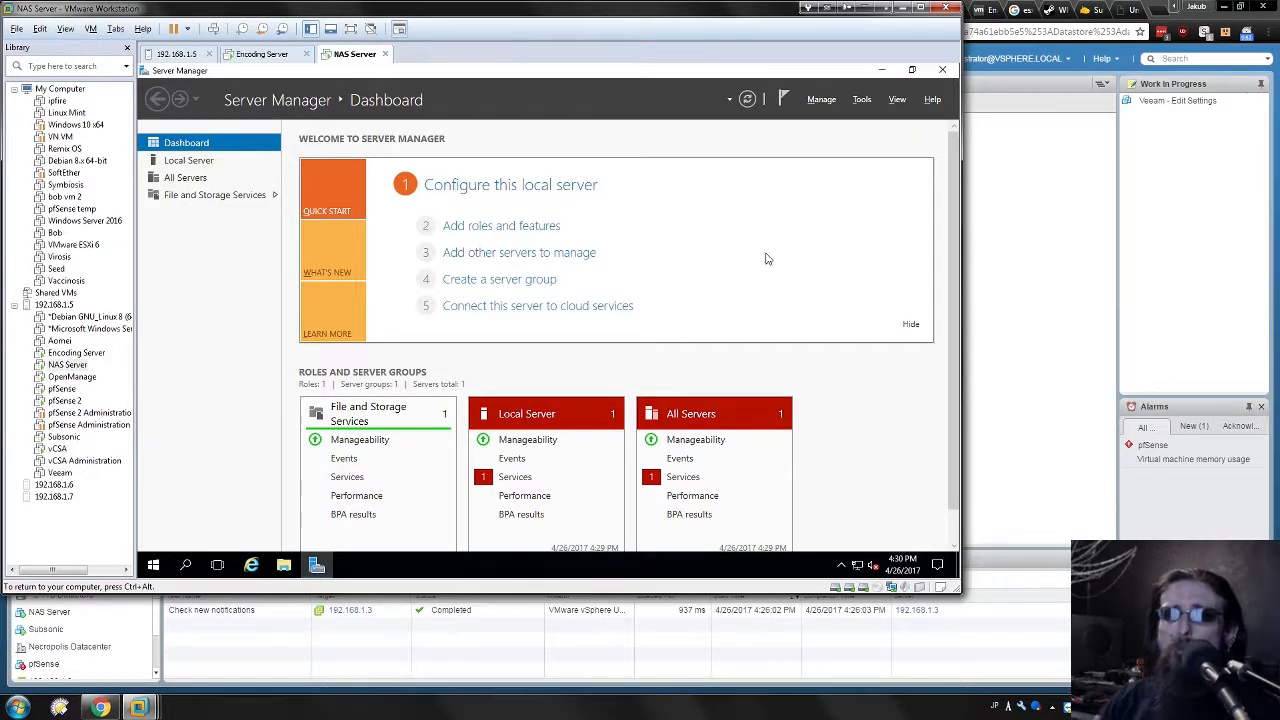
click(1235, 707)
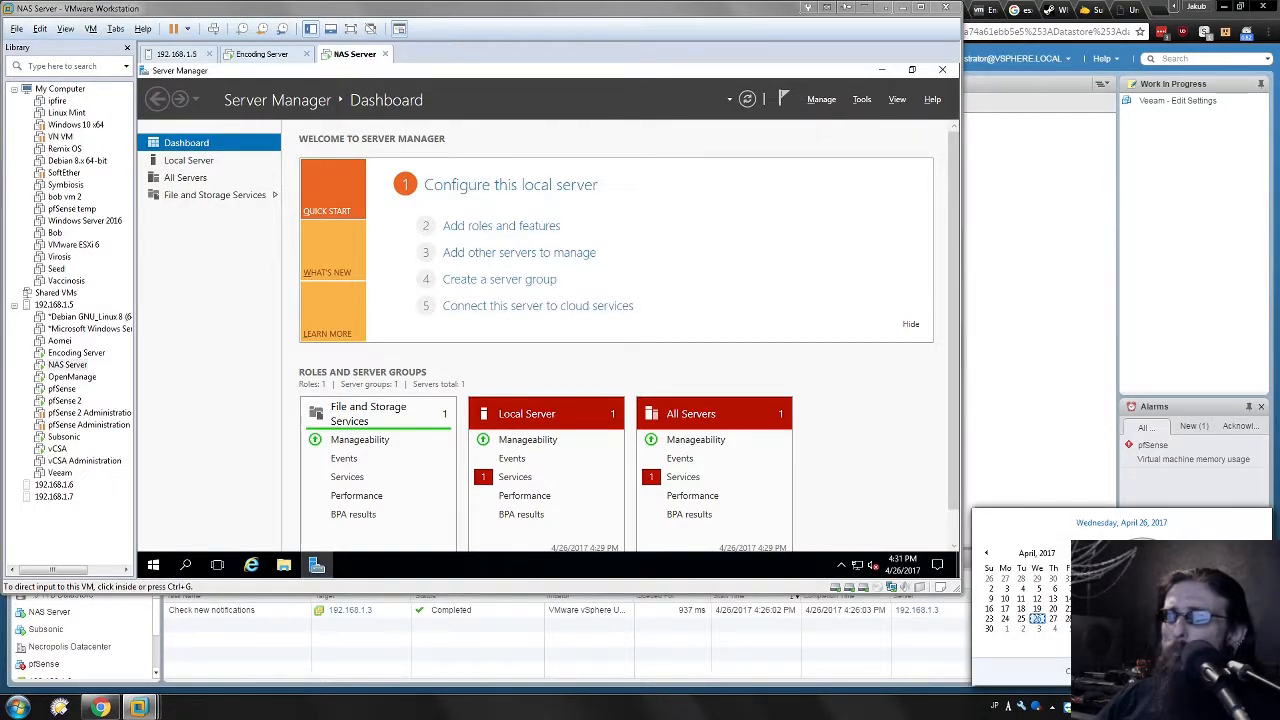
click(557, 550)
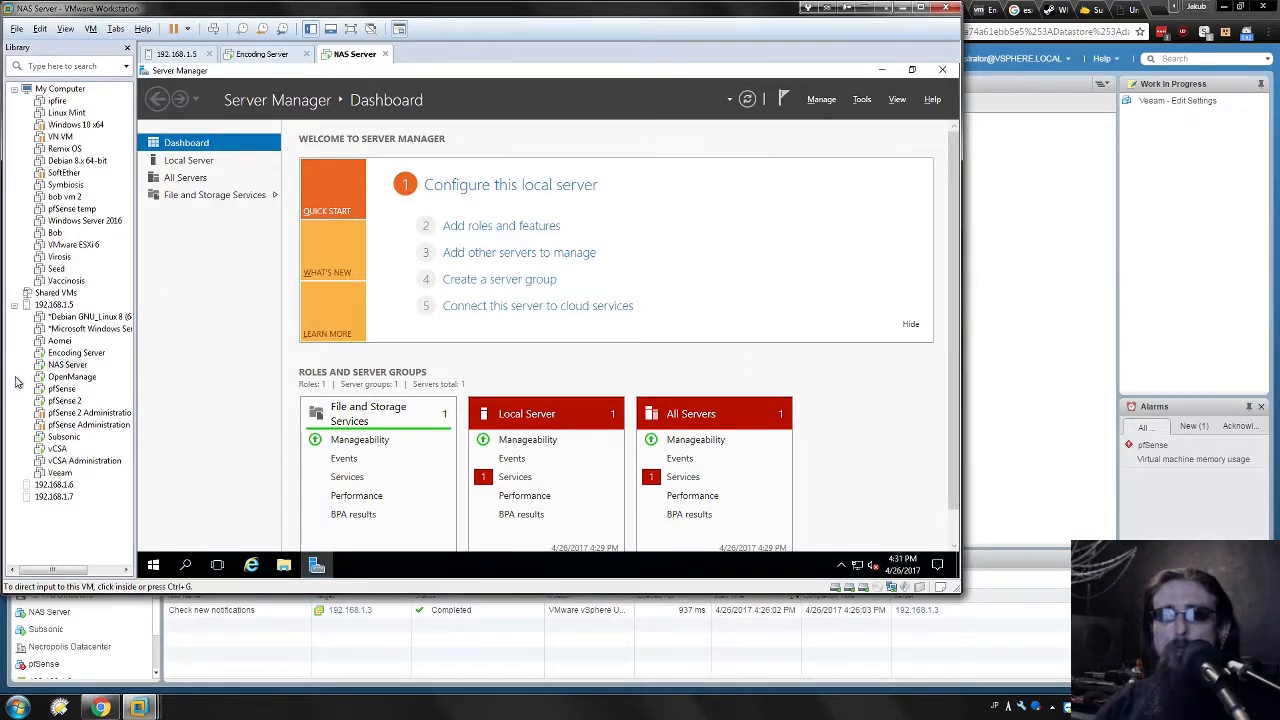
Minimize Server Manager in the NAS Server VM and launch disk partitioning via a Start search for 'disk'.
click(220, 385)
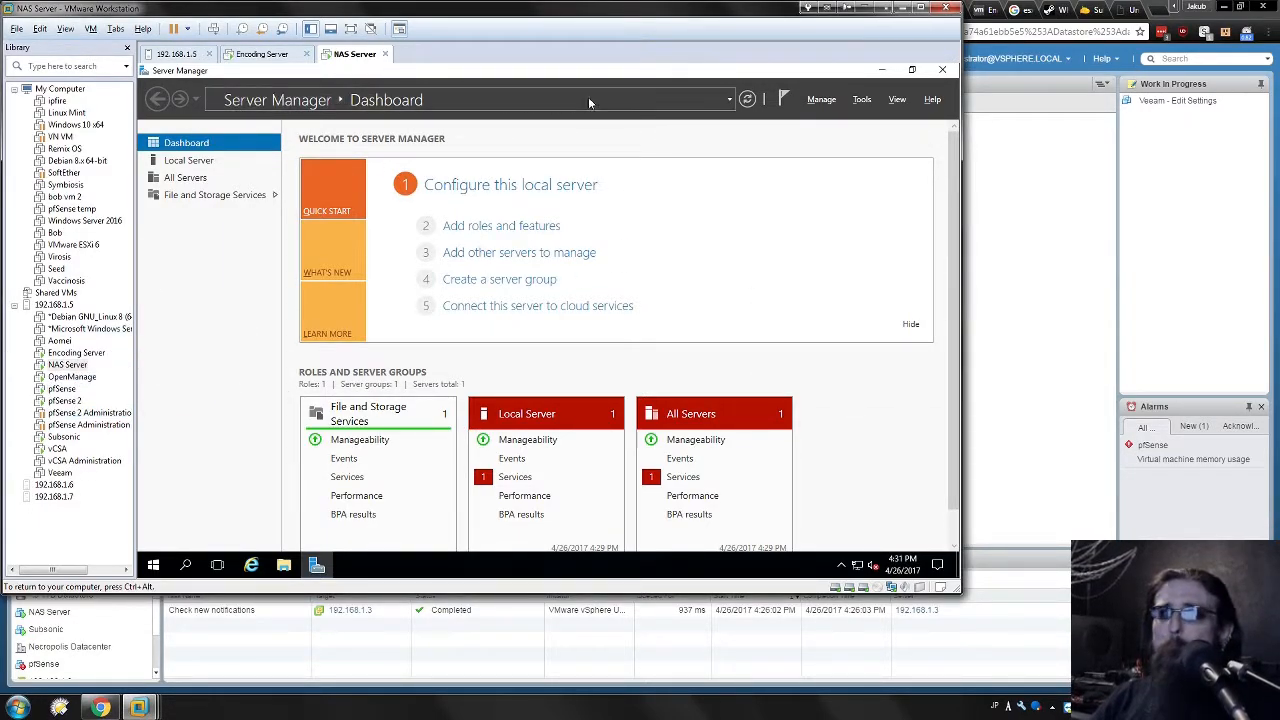
click(882, 71)
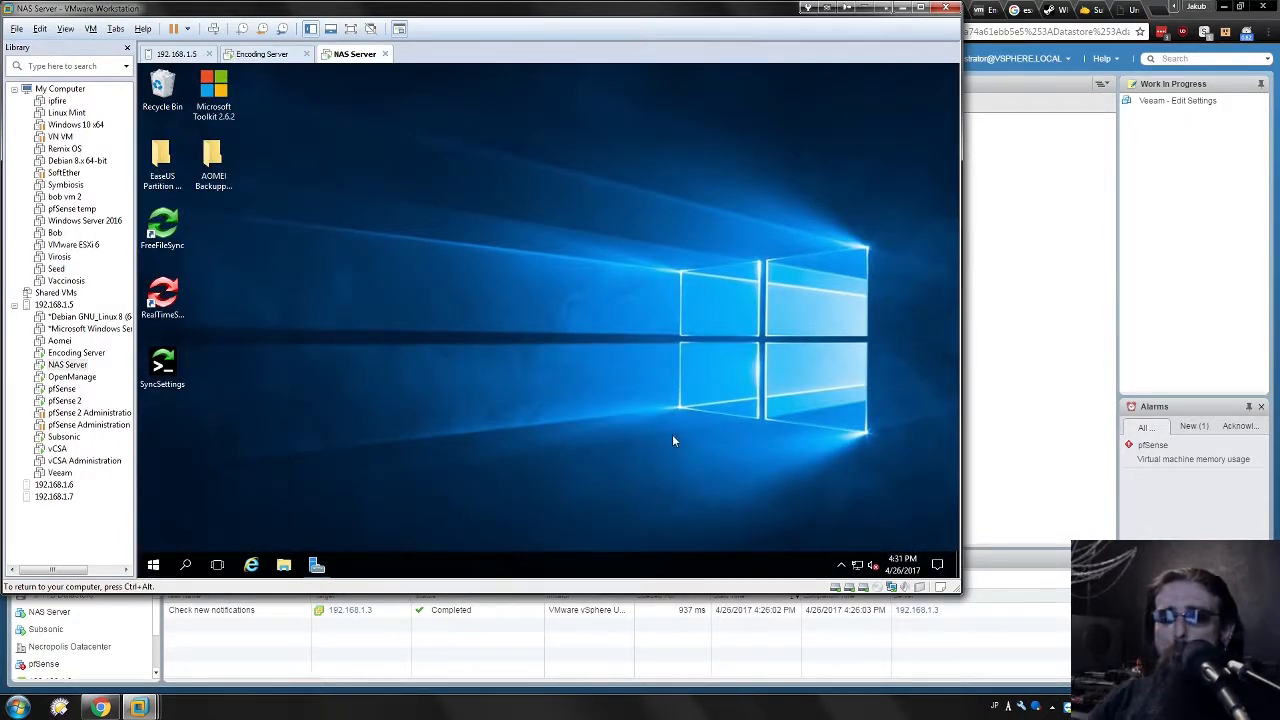
key(super)
text(disk m)
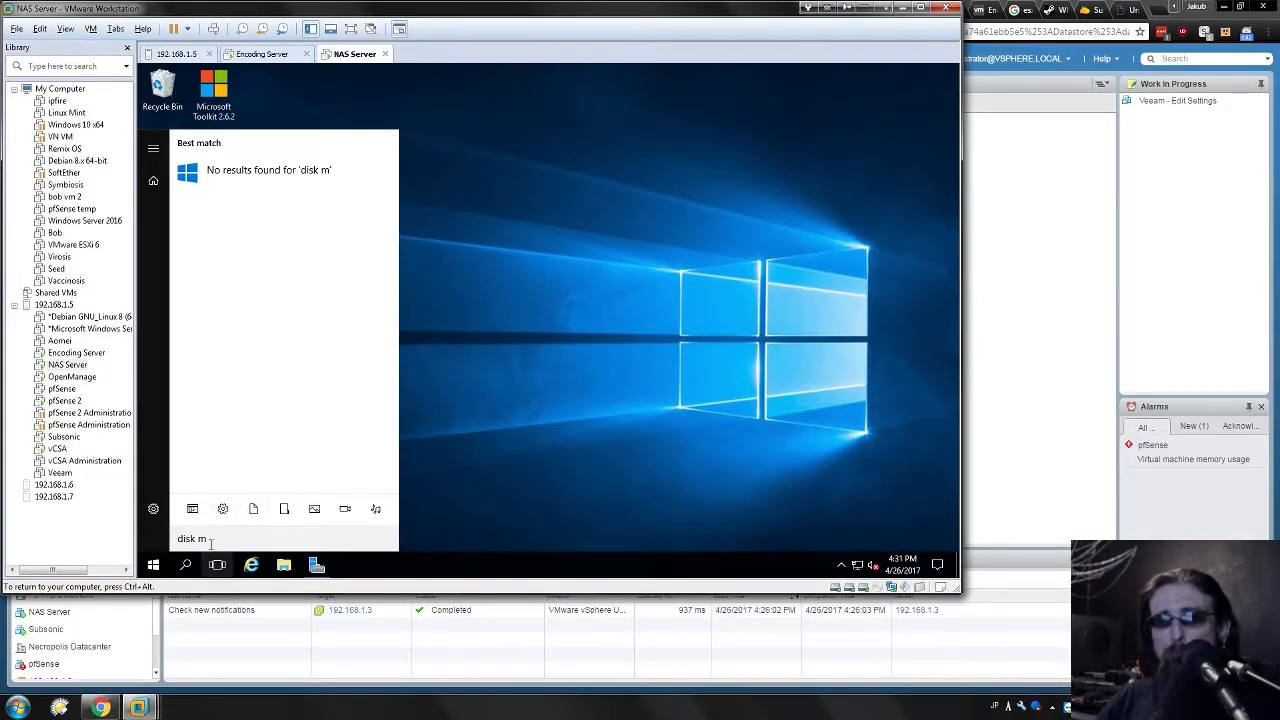
key(BackSpace)
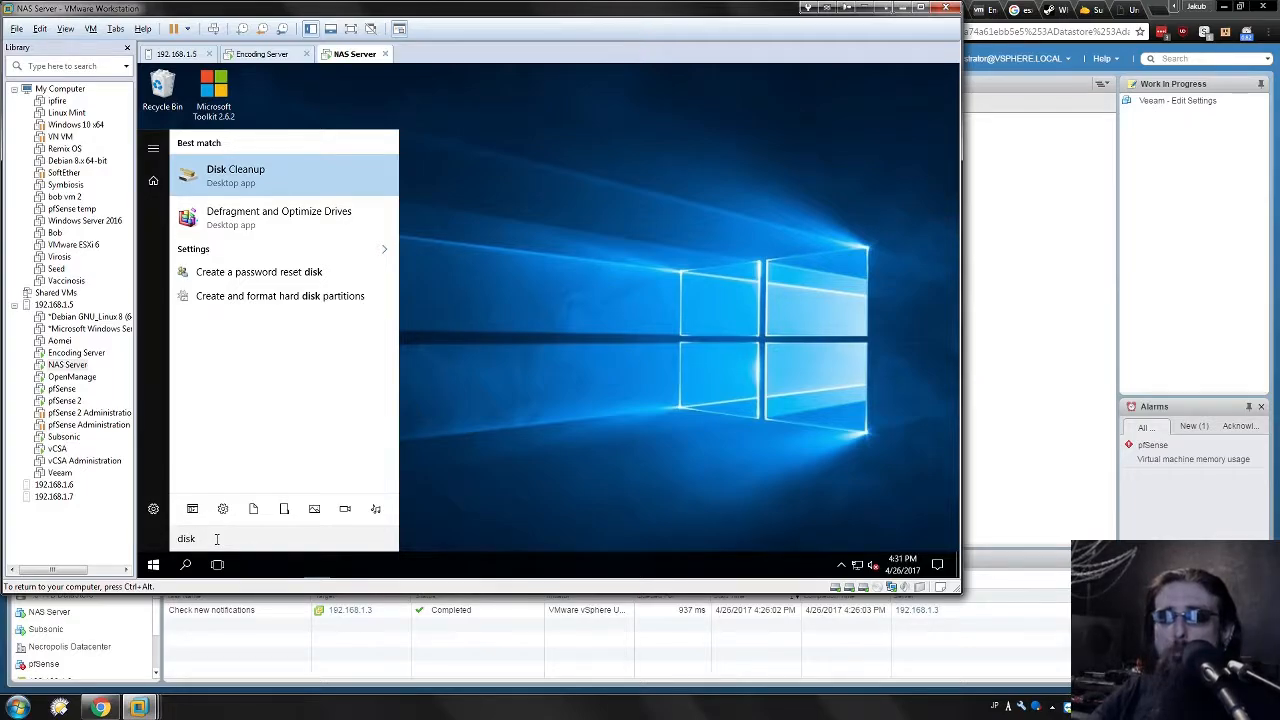
click(257, 296)
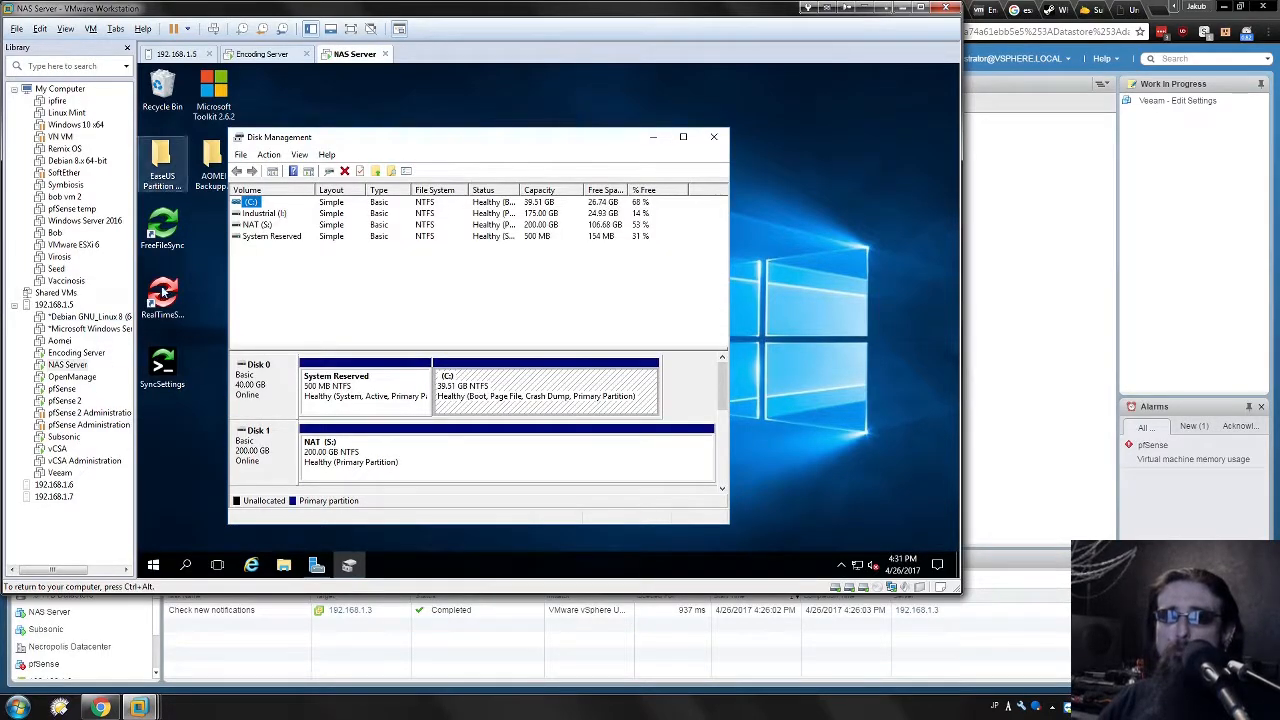
Stretch Disk Management to show every disk and inspect the C: and NAT (S:) volumes.
click(446, 272)
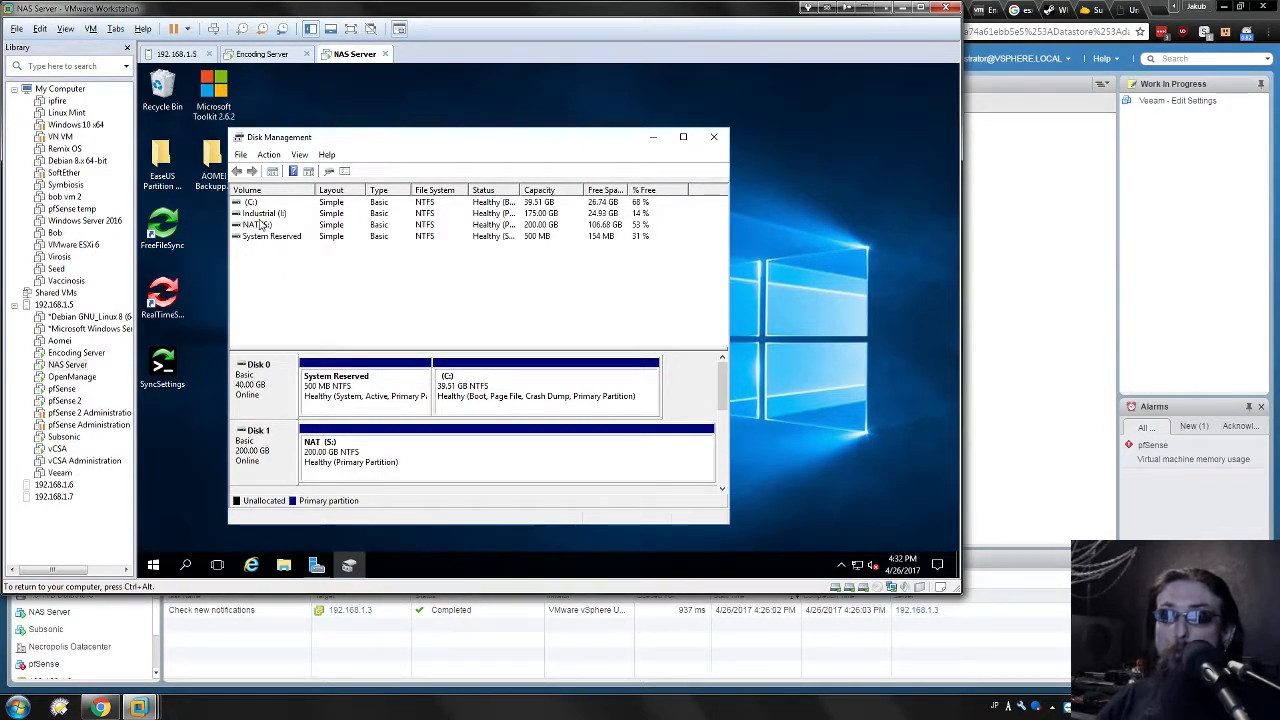
click(290, 202)
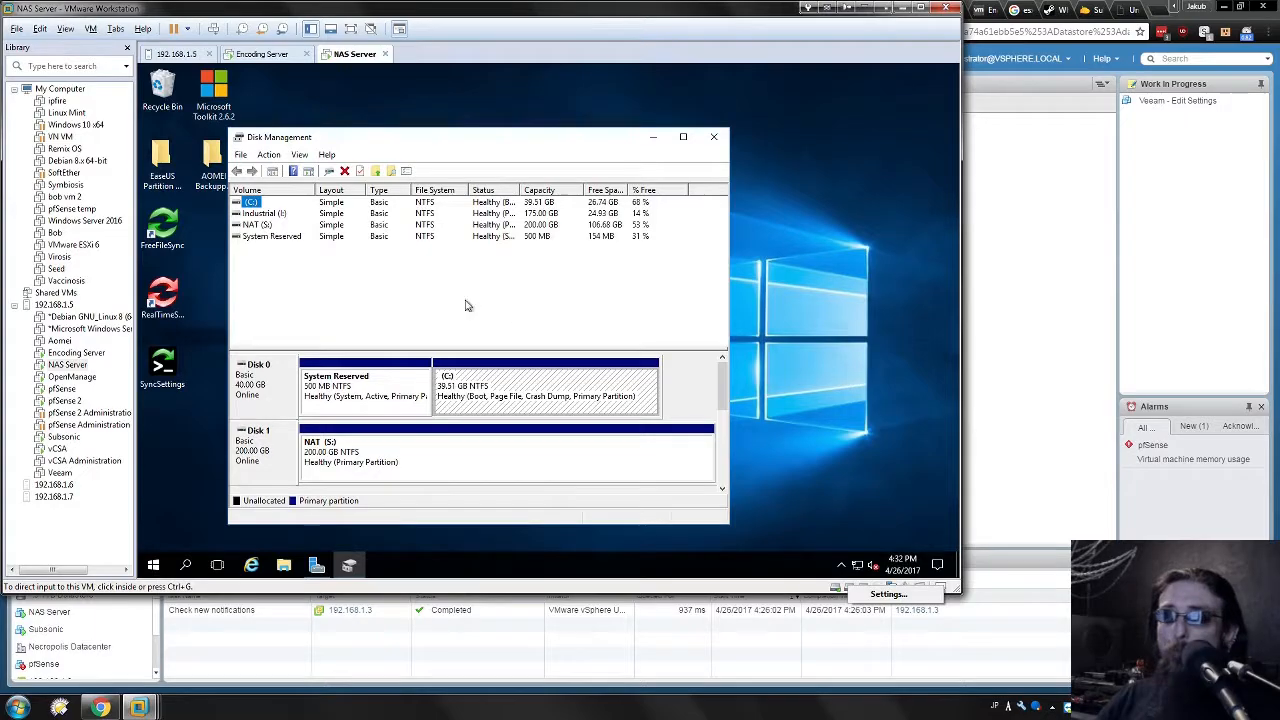
double_click(559, 524)
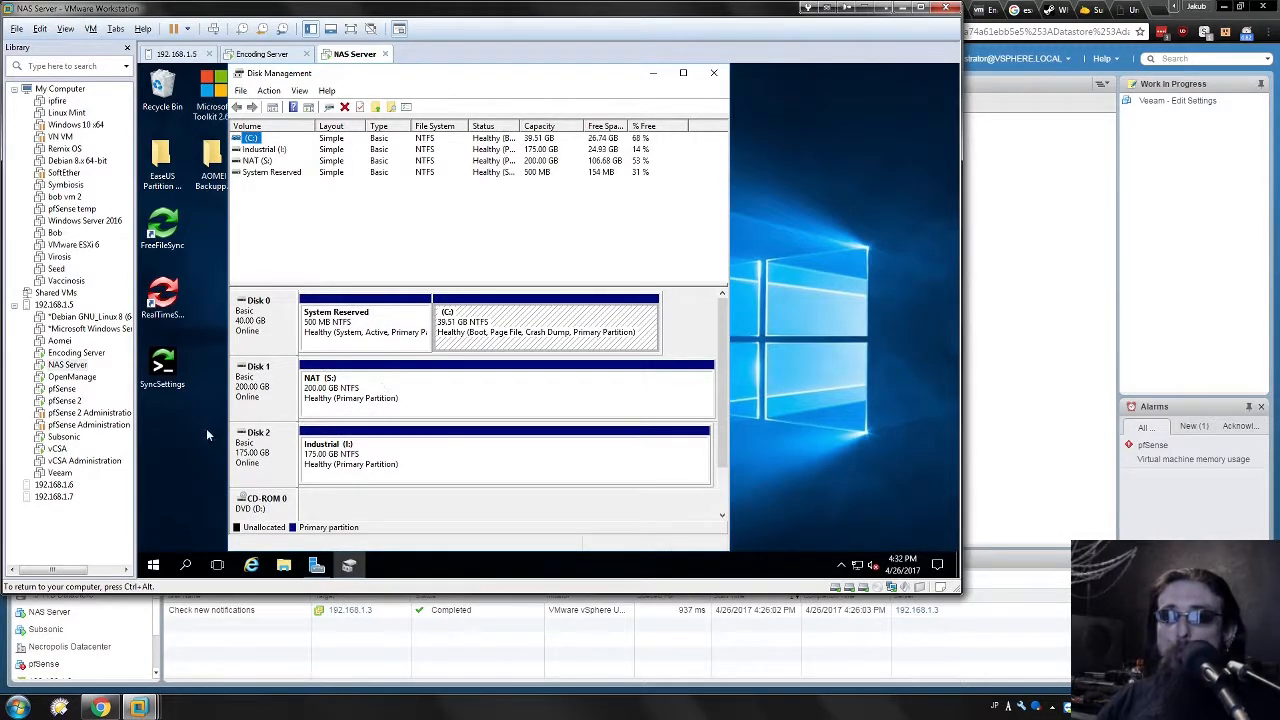
right_click(250, 384)
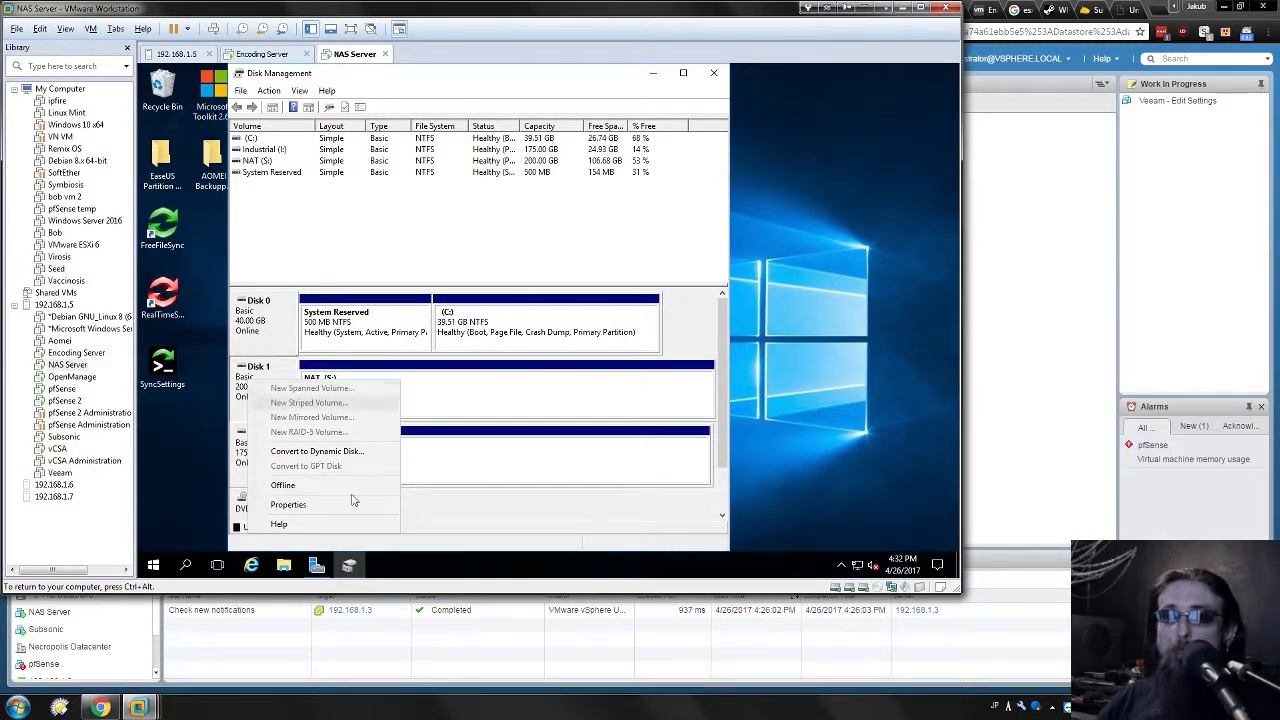
click(478, 385)
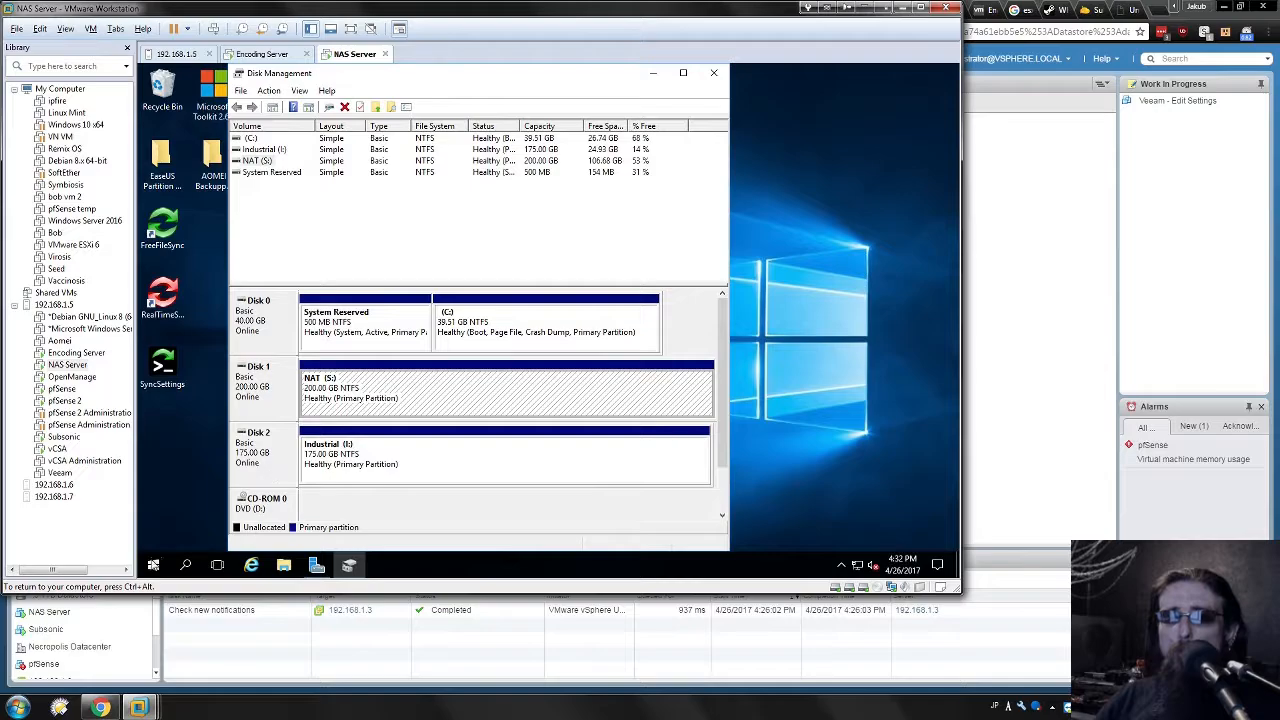
Briefly open and close File Explorer, then inspect the Industrial (I:) partition on Disk 2.
click(284, 565)
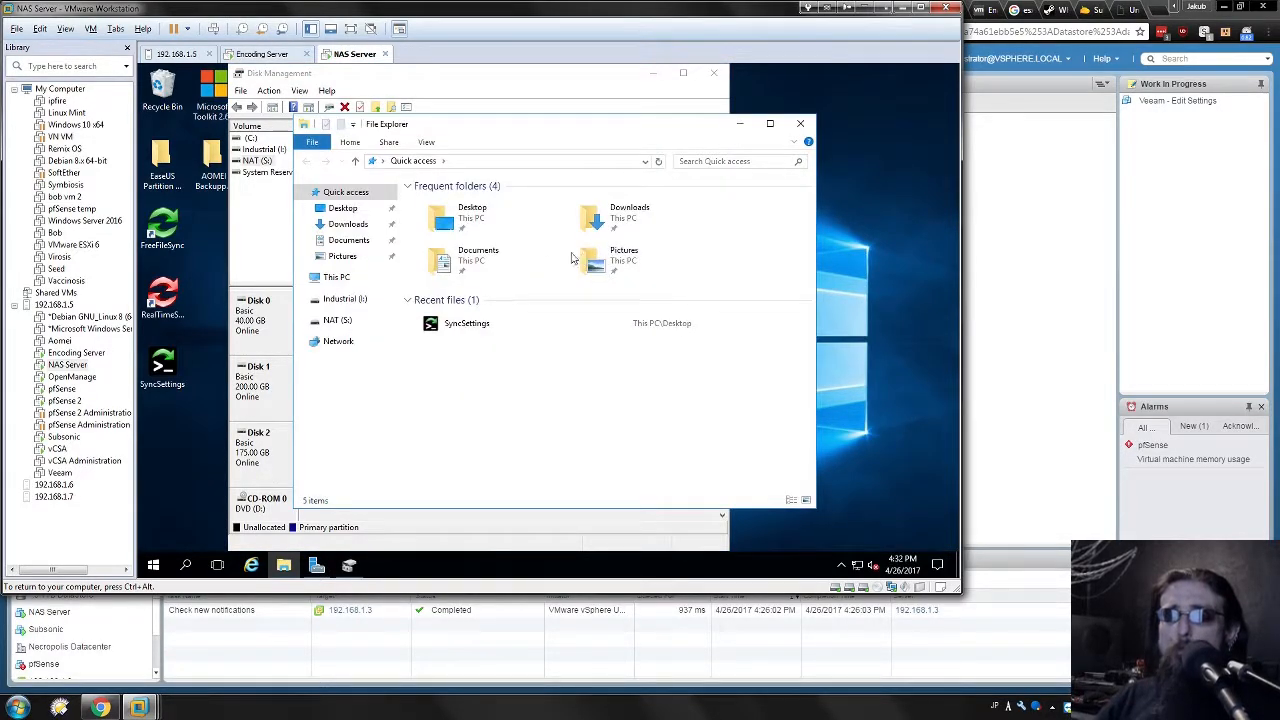
click(800, 123)
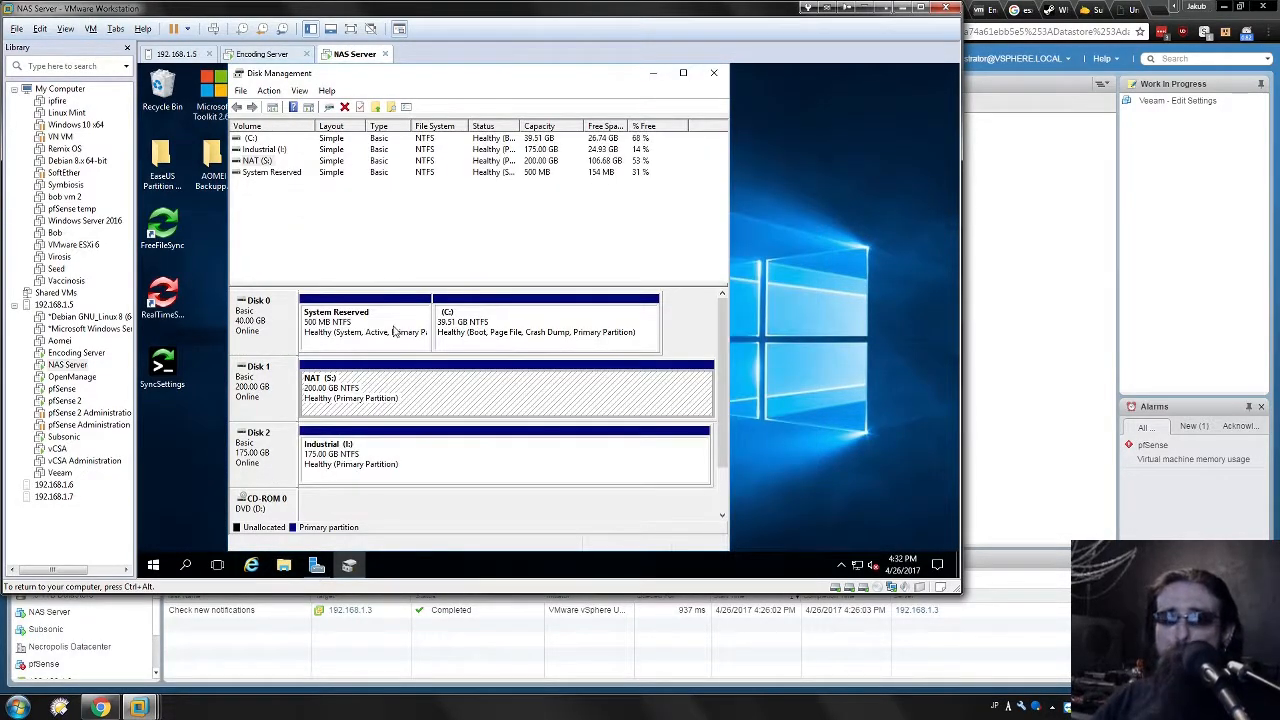
click(395, 456)
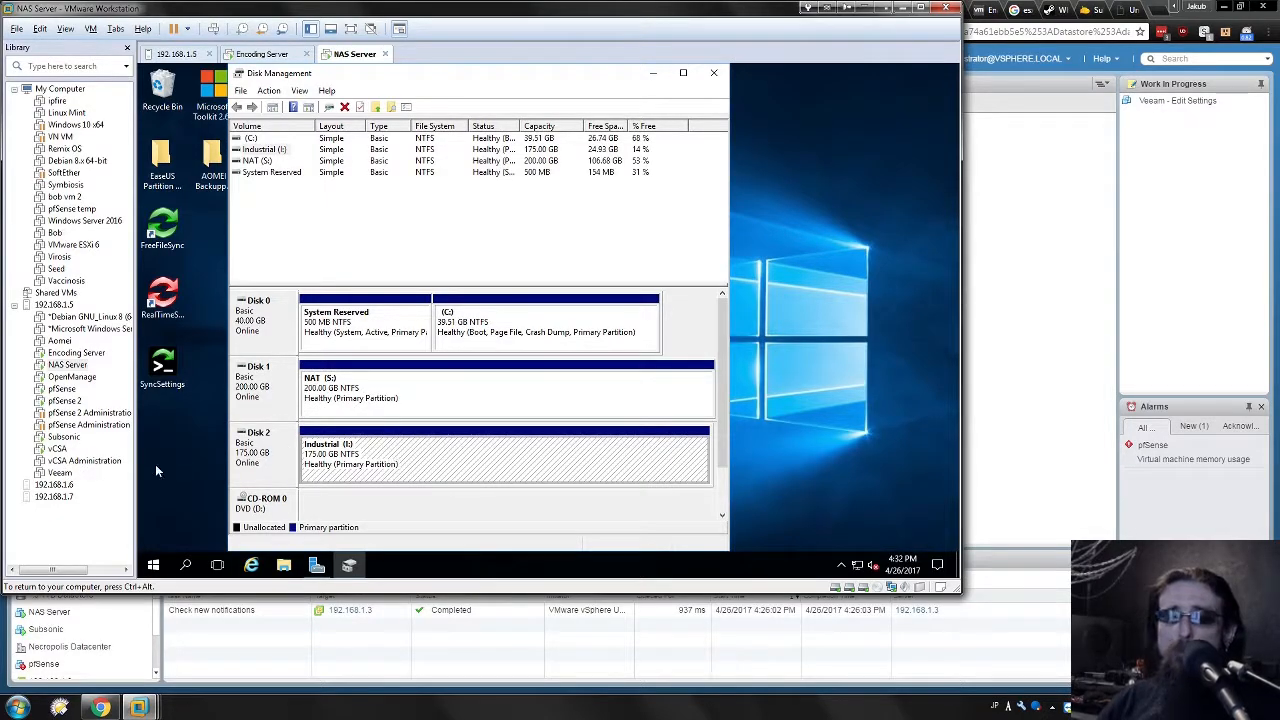
right_click(258, 452)
click(466, 472)
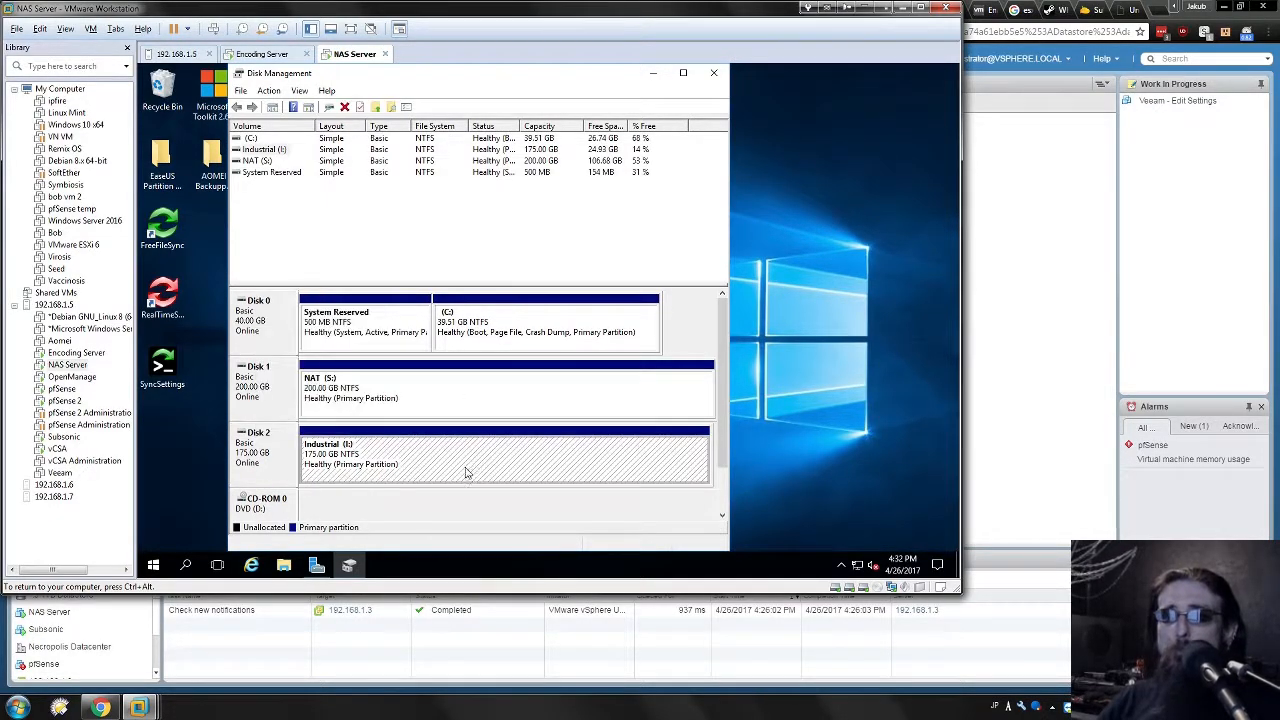
click(453, 261)
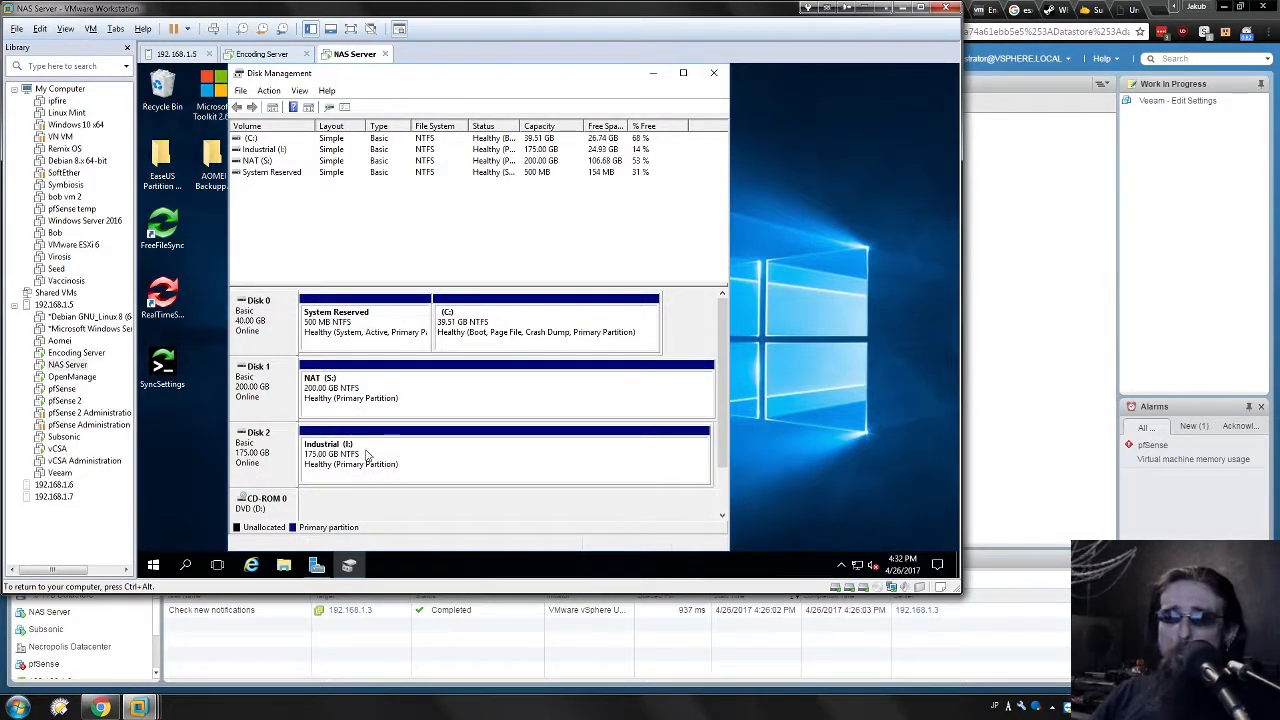
Compare the NAT (S:) and Industrial (I:) partitions, then open File Explorer in the VM.
click(370, 390)
click(254, 379)
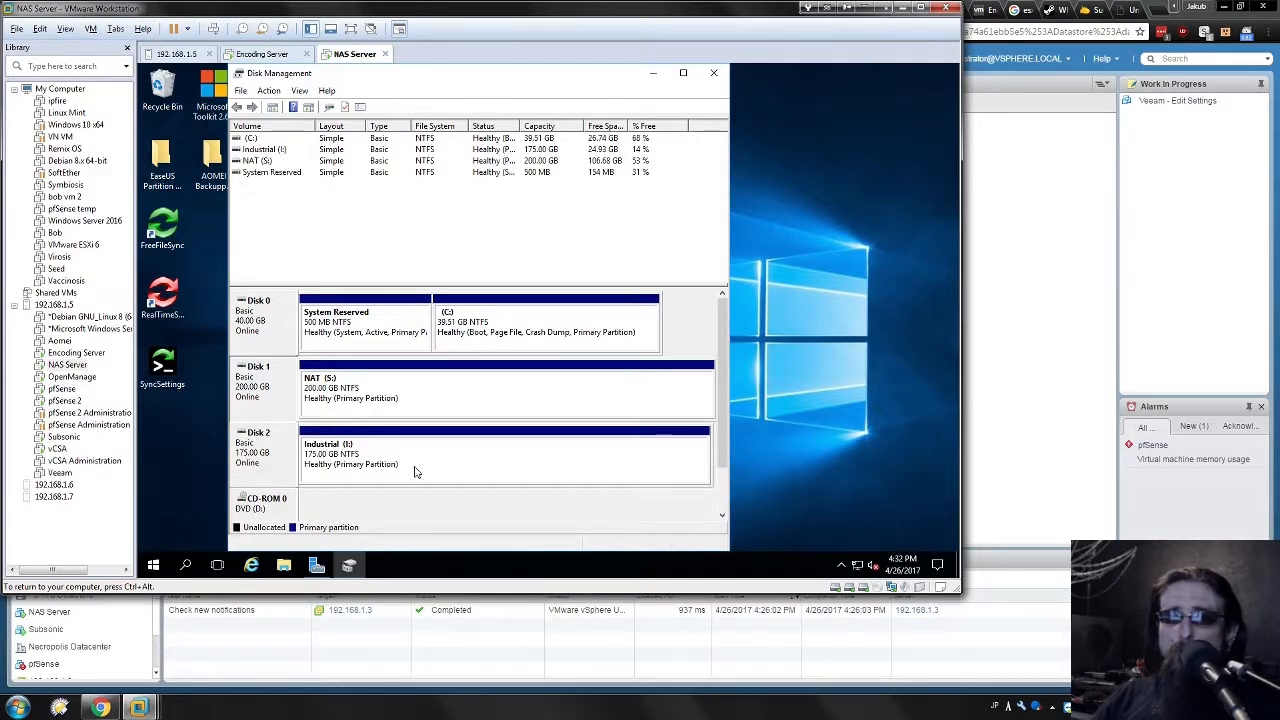
click(384, 474)
click(269, 399)
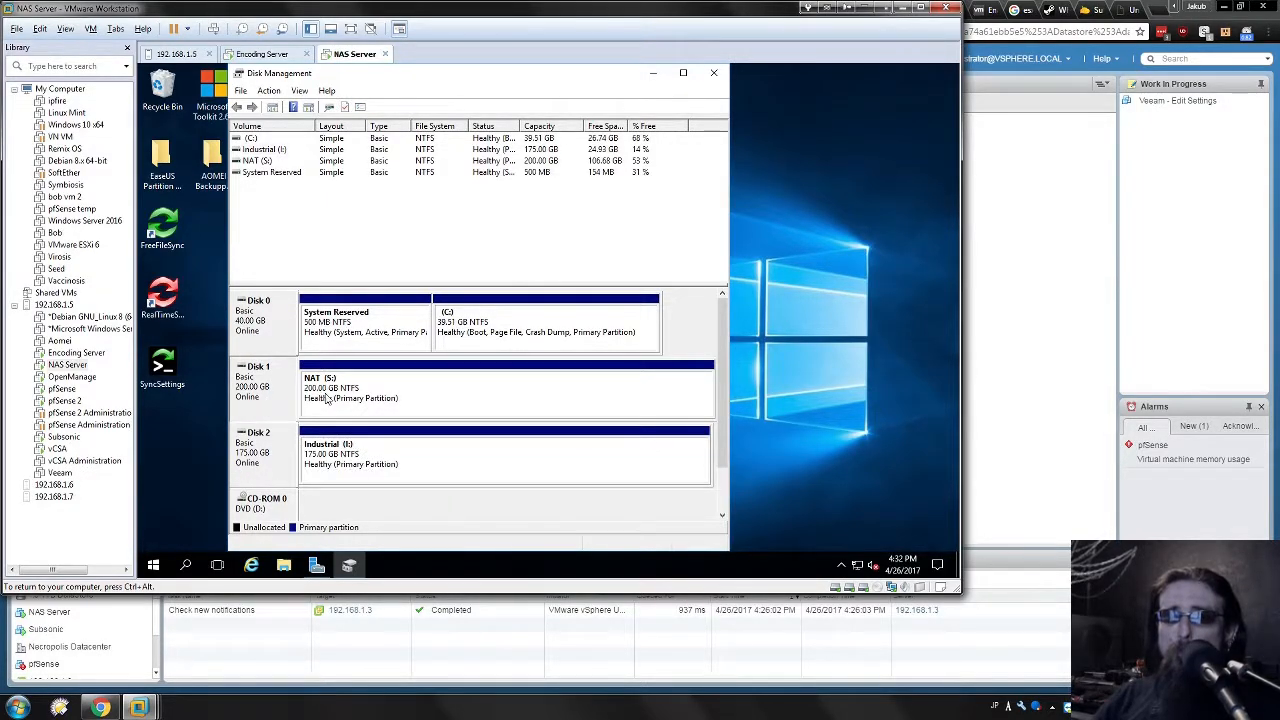
click(336, 390)
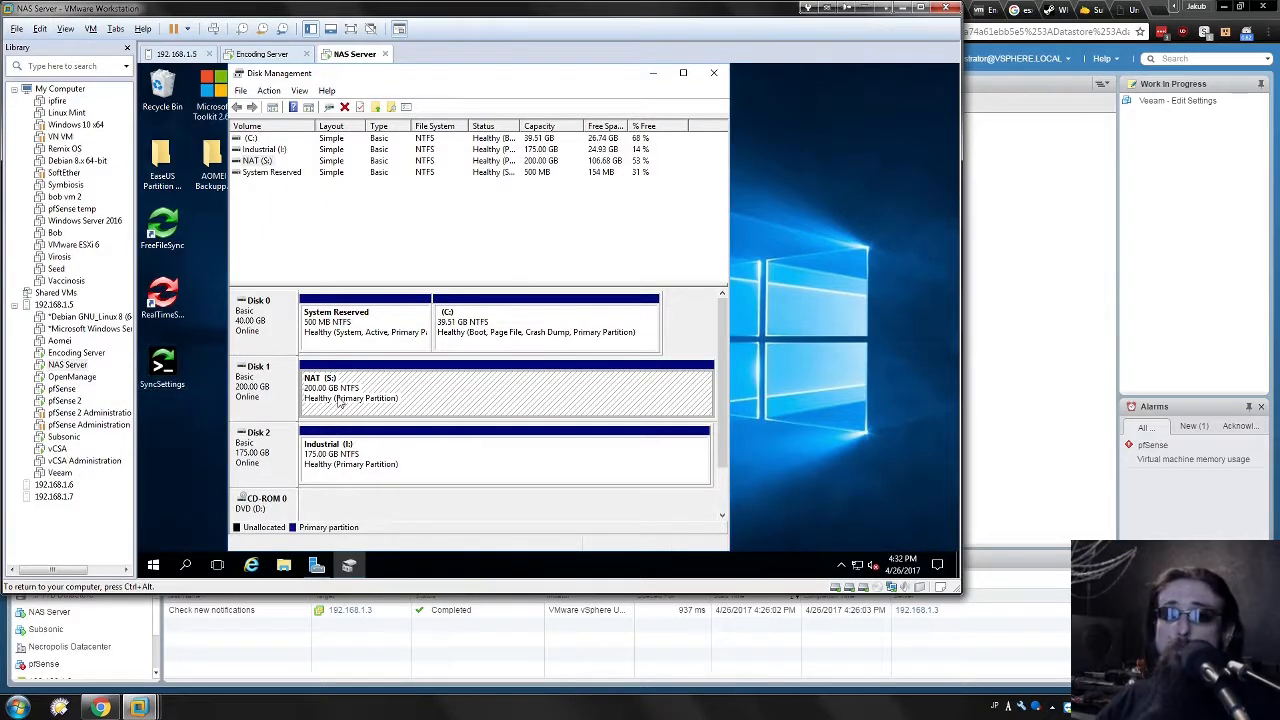
click(284, 566)
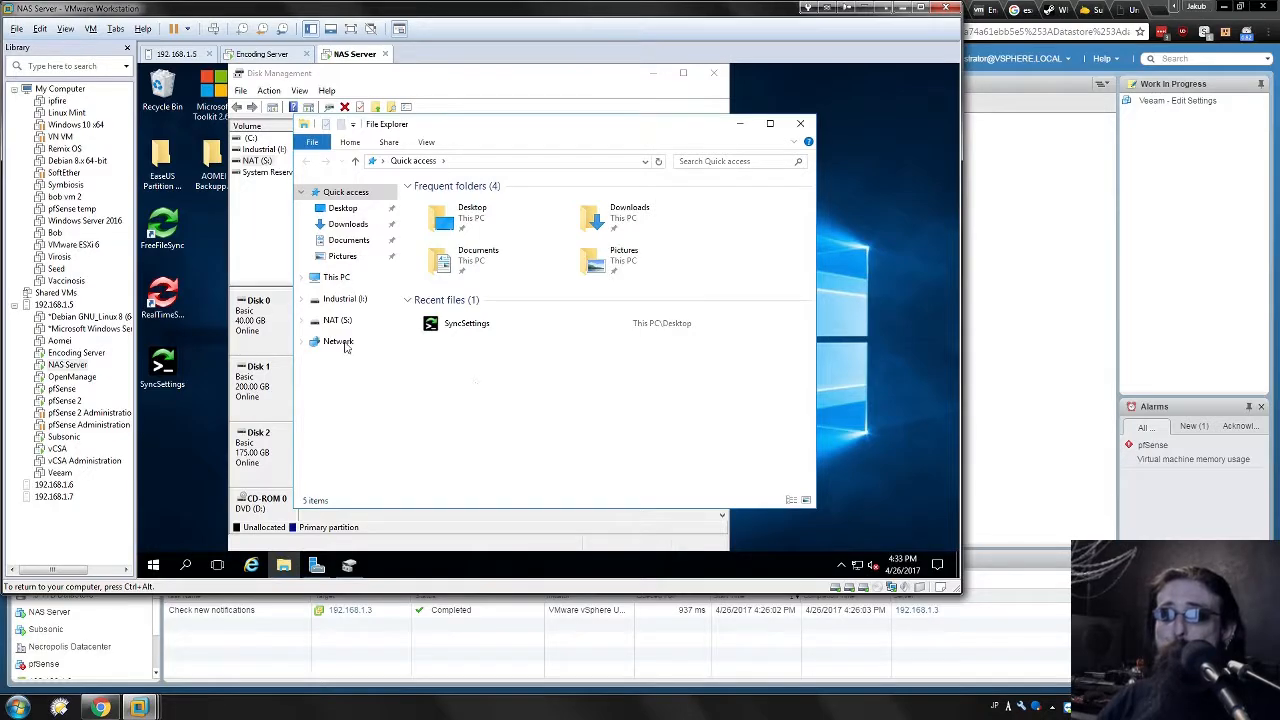
Open the Industrial (I:) drive's Properties from its context menu.
right_click(339, 301)
click(608, 400)
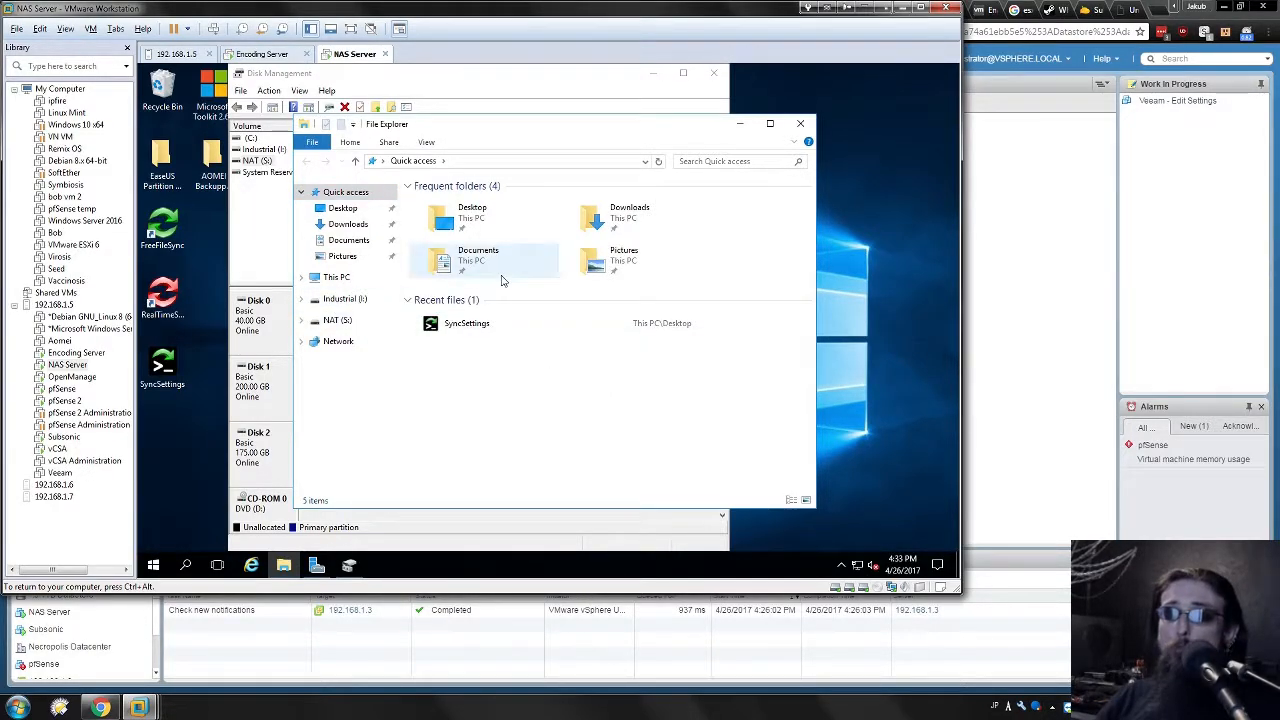
right_click(337, 307)
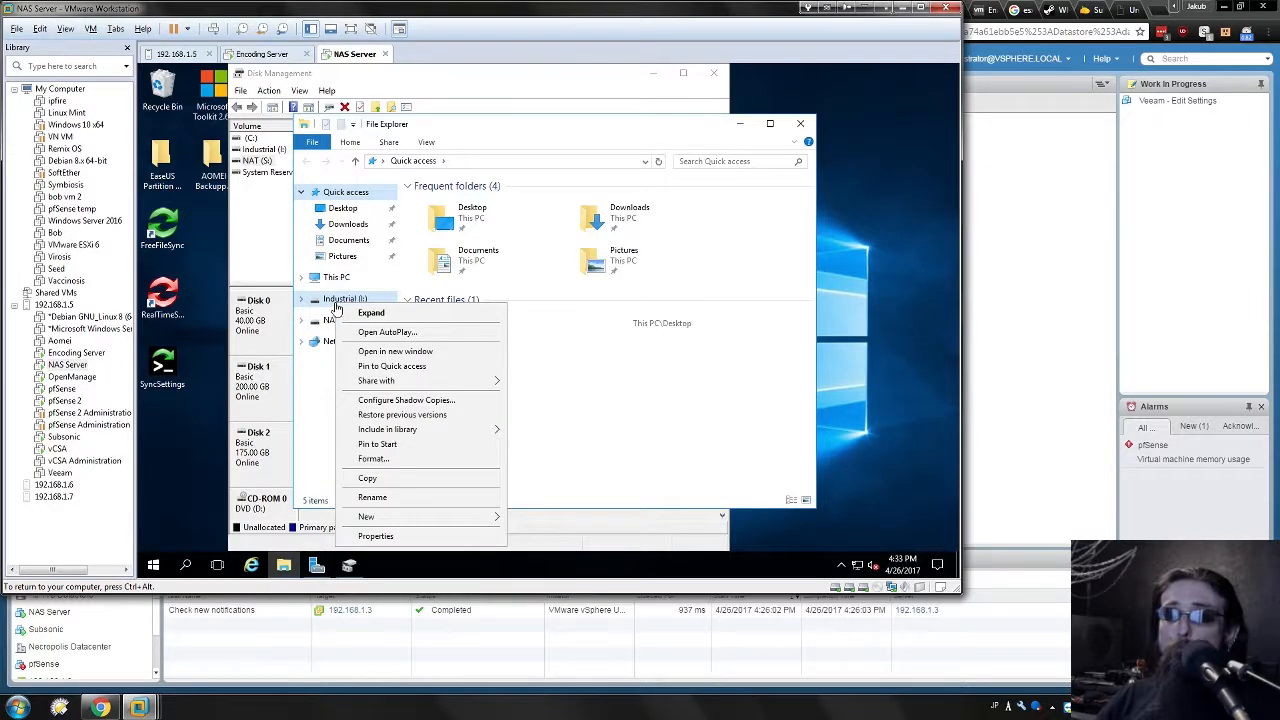
click(416, 536)
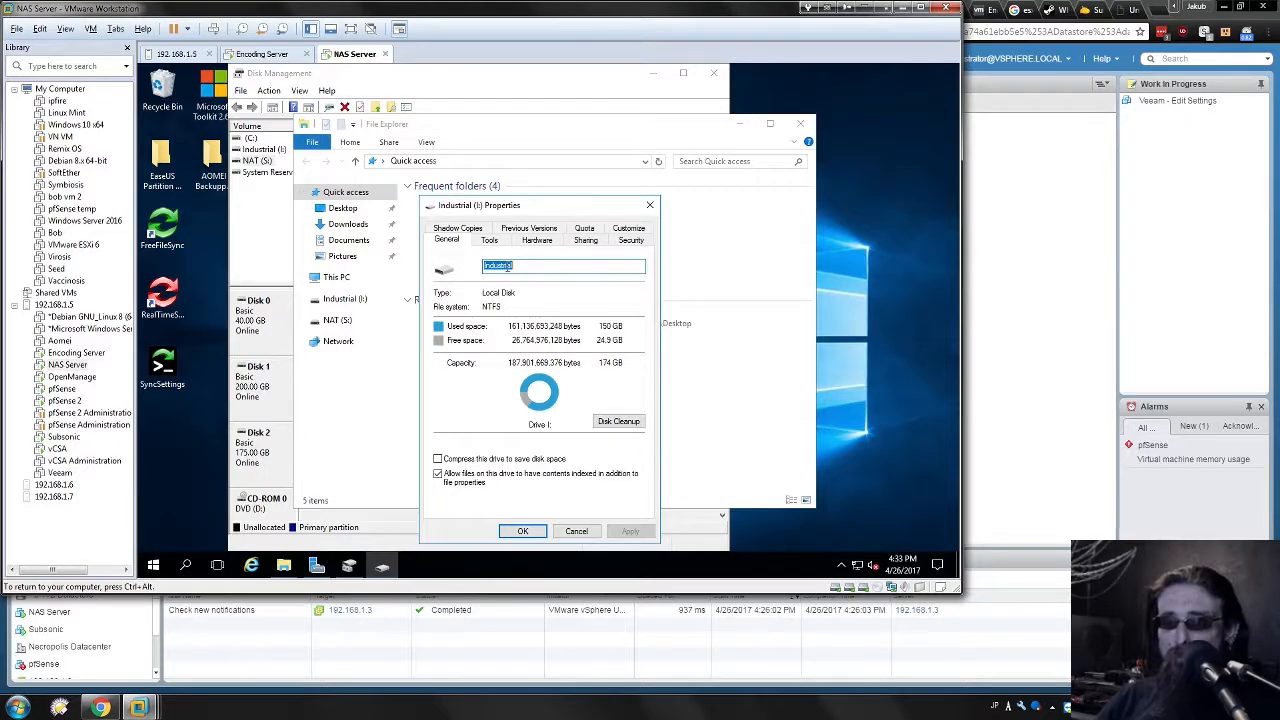
click(530, 266)
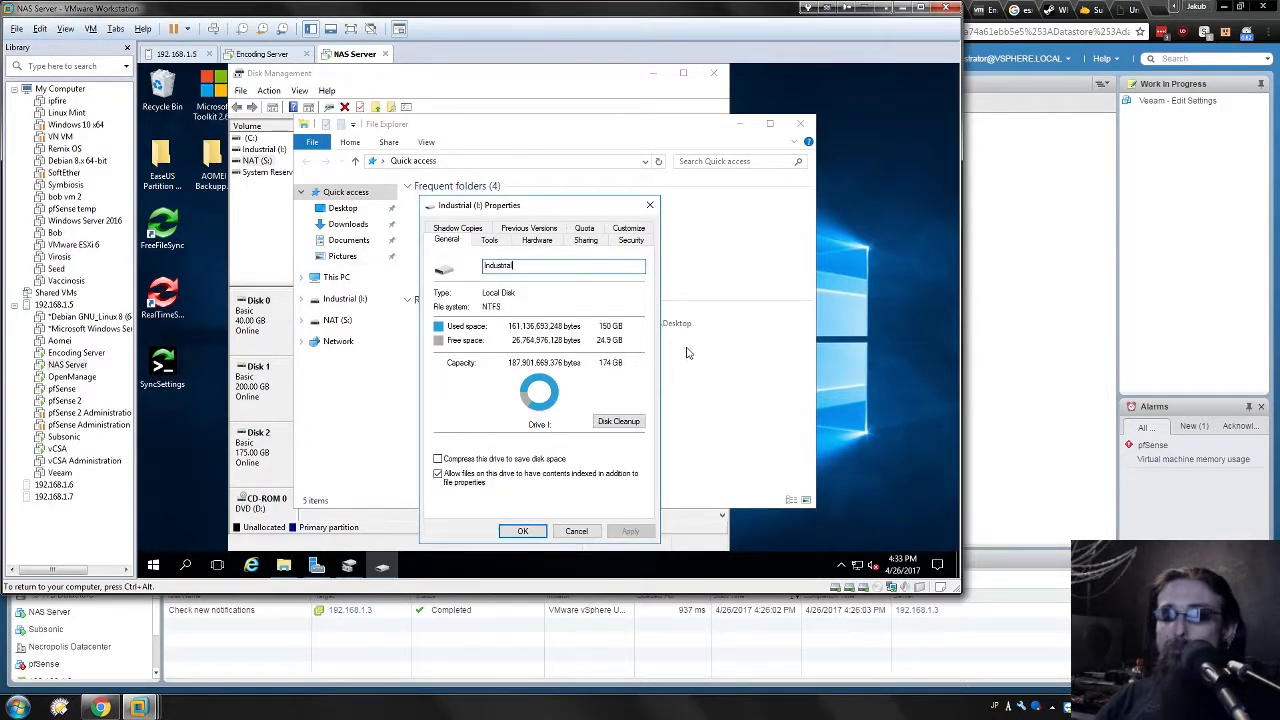
Review the drive's Sharing and Advanced Sharing settings, then close its Properties.
click(585, 241)
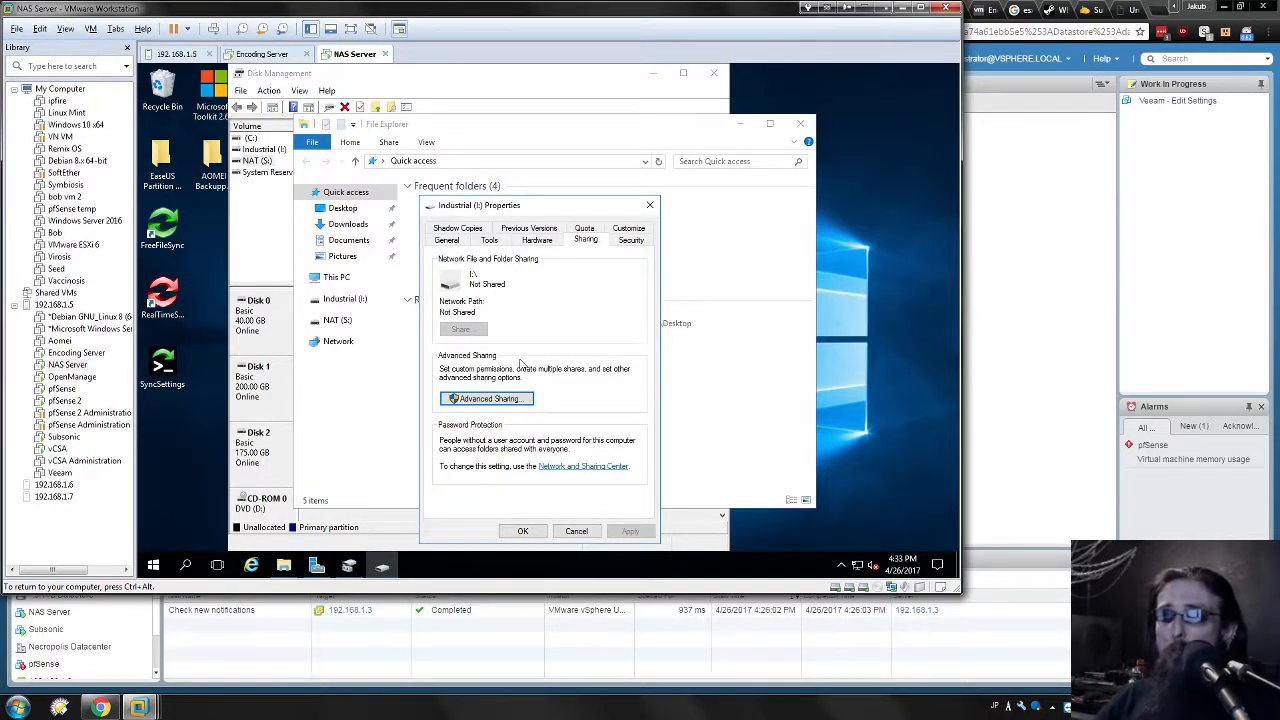
click(456, 402)
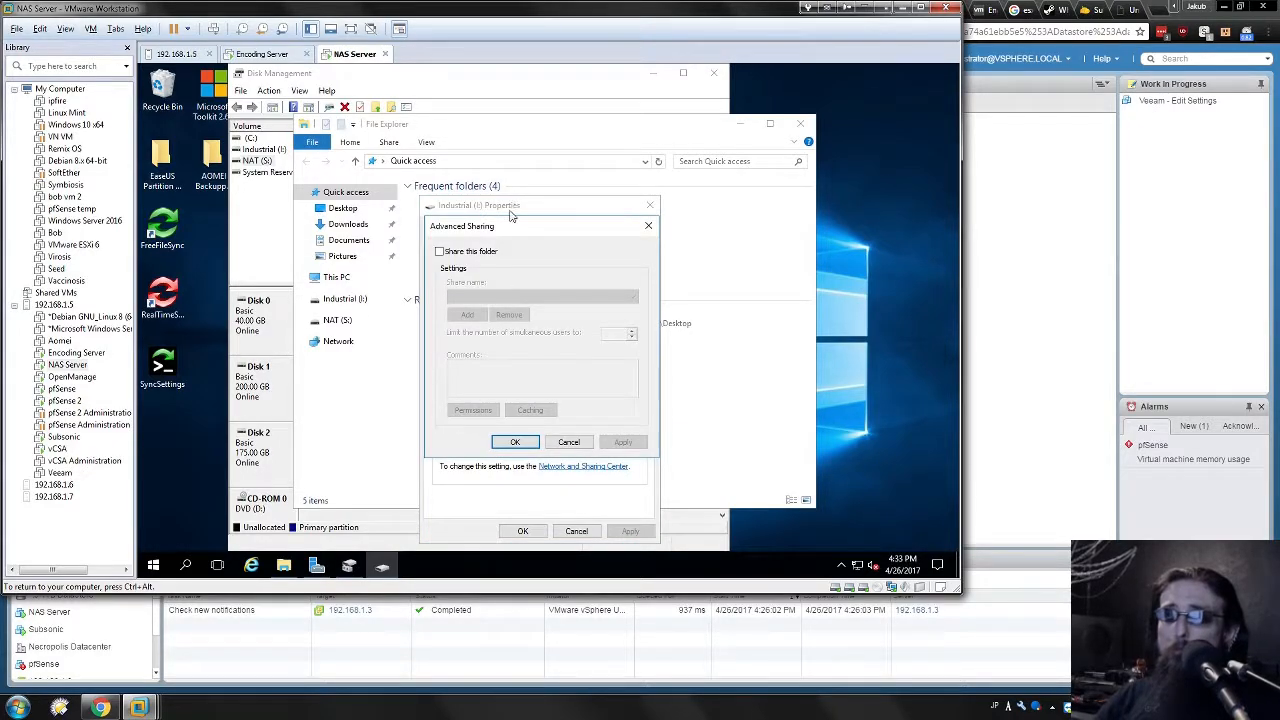
drag(508, 227, 230, 240)
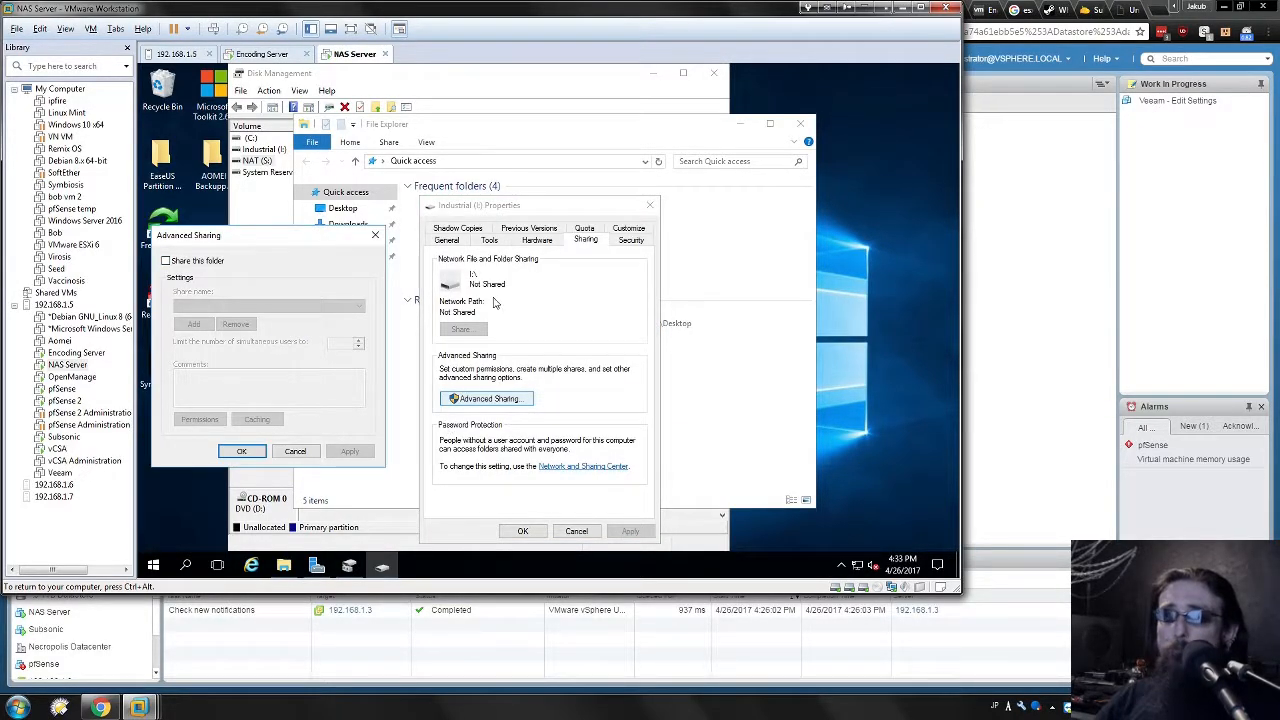
click(303, 451)
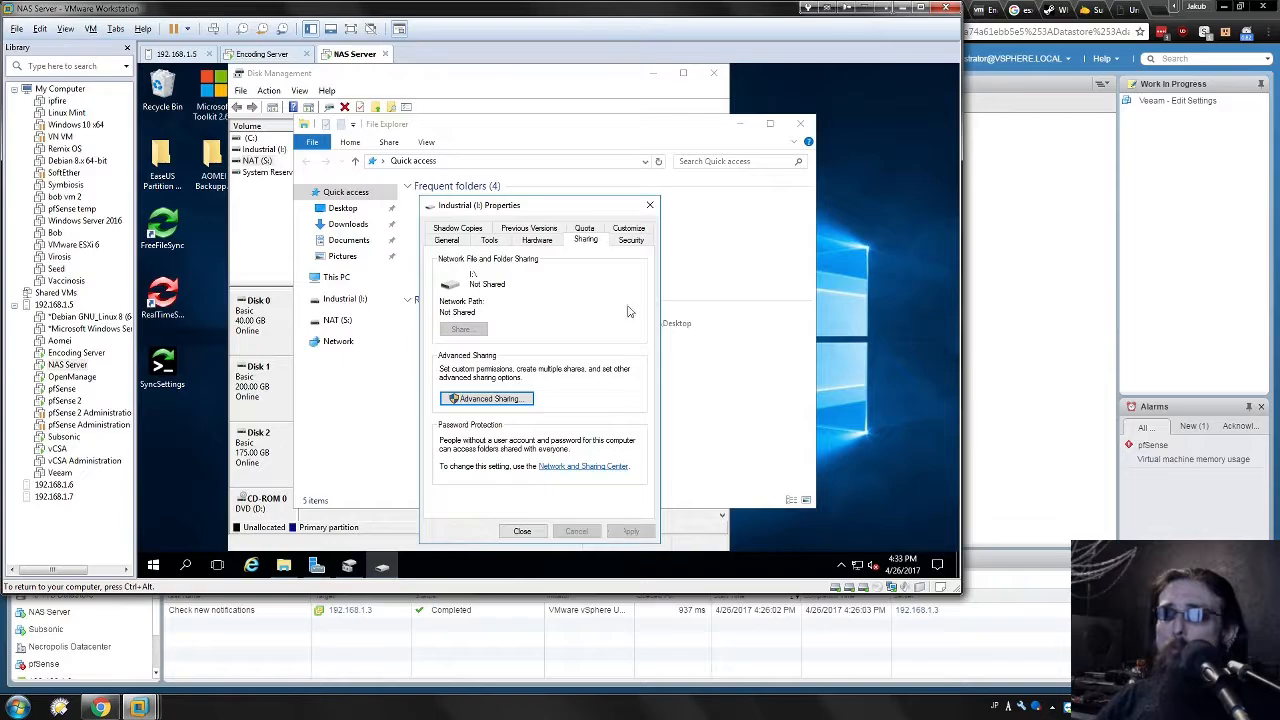
click(649, 205)
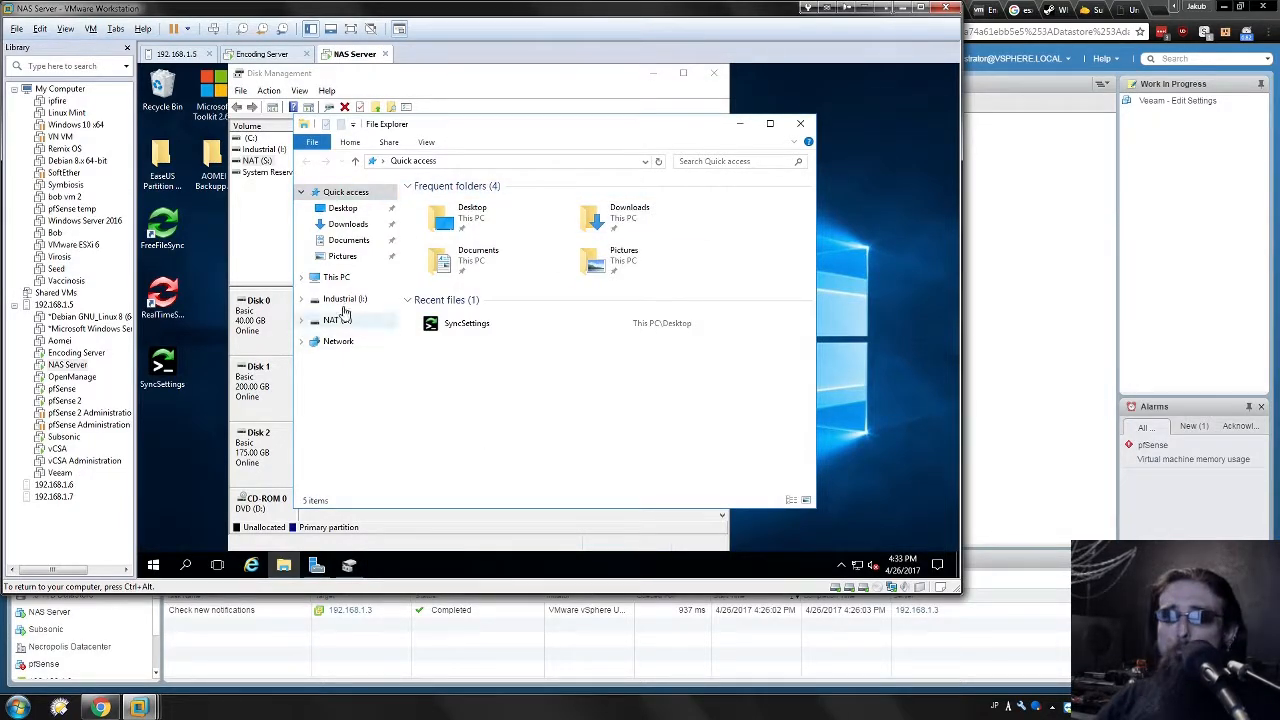
From This PC, open the NAT (S:) drive's Advanced Sharing settings.
click(336, 277)
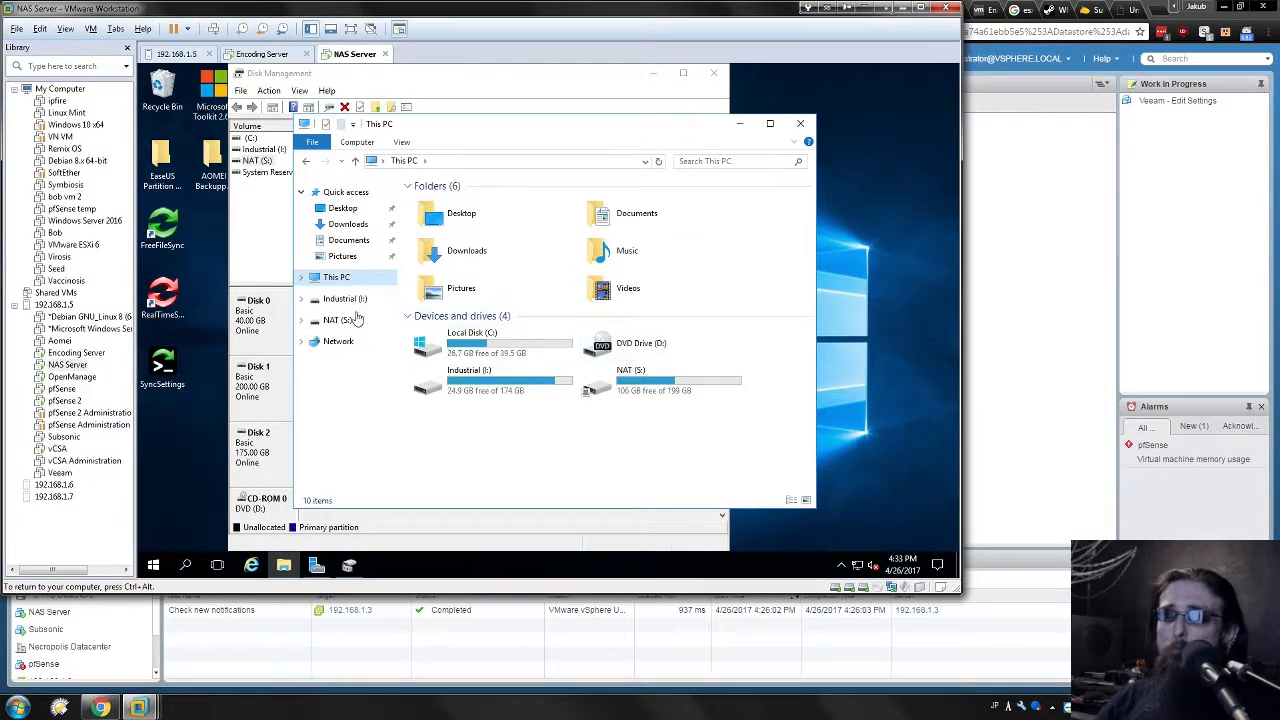
click(640, 382)
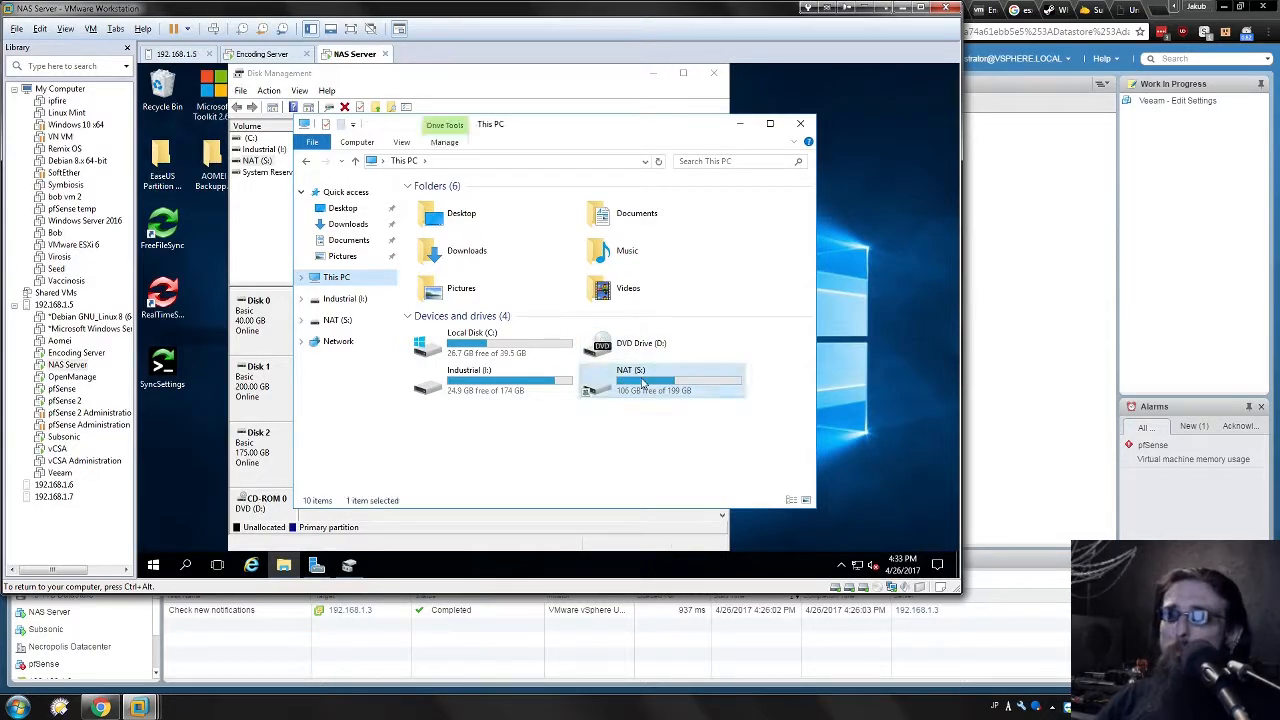
right_click(640, 382)
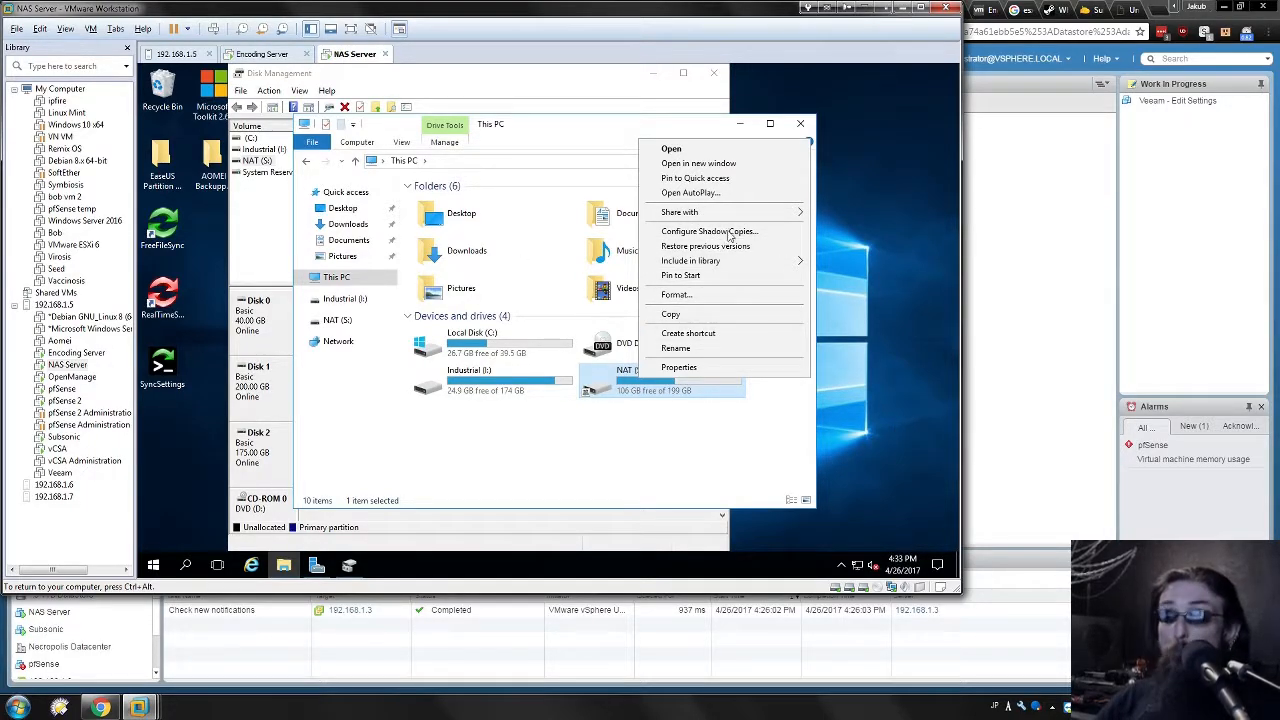
click(688, 372)
click(810, 242)
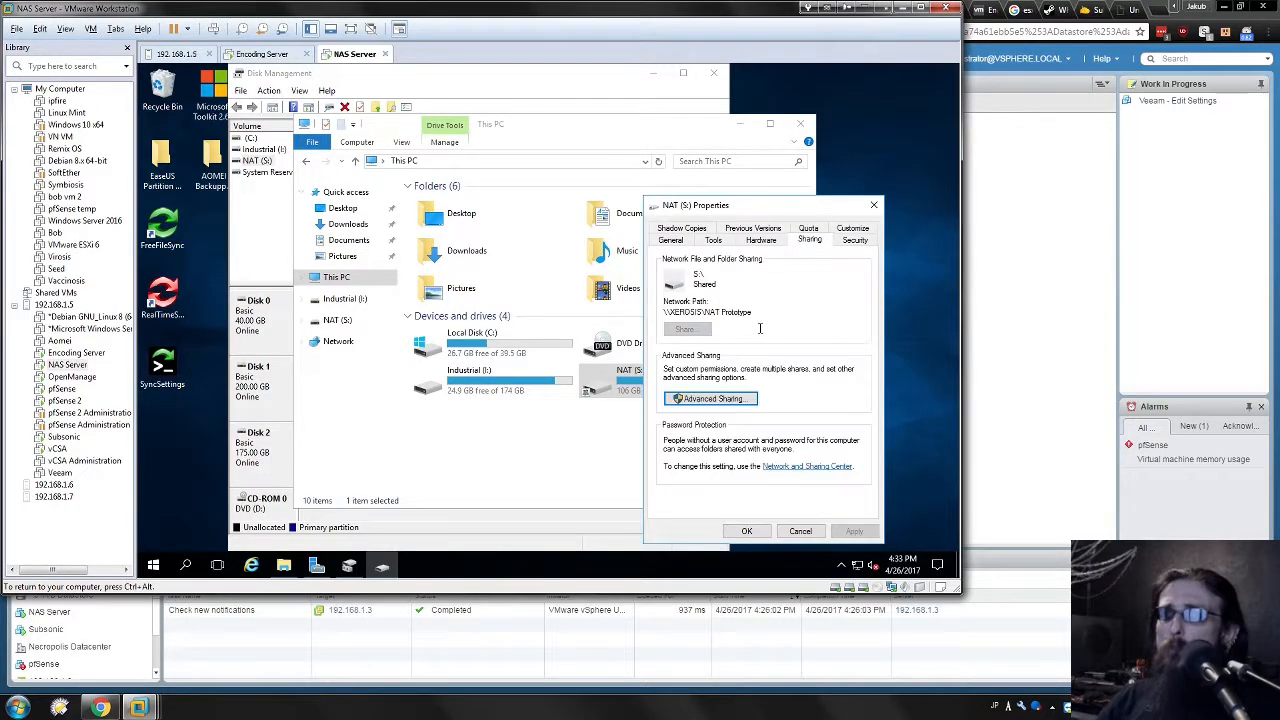
click(710, 402)
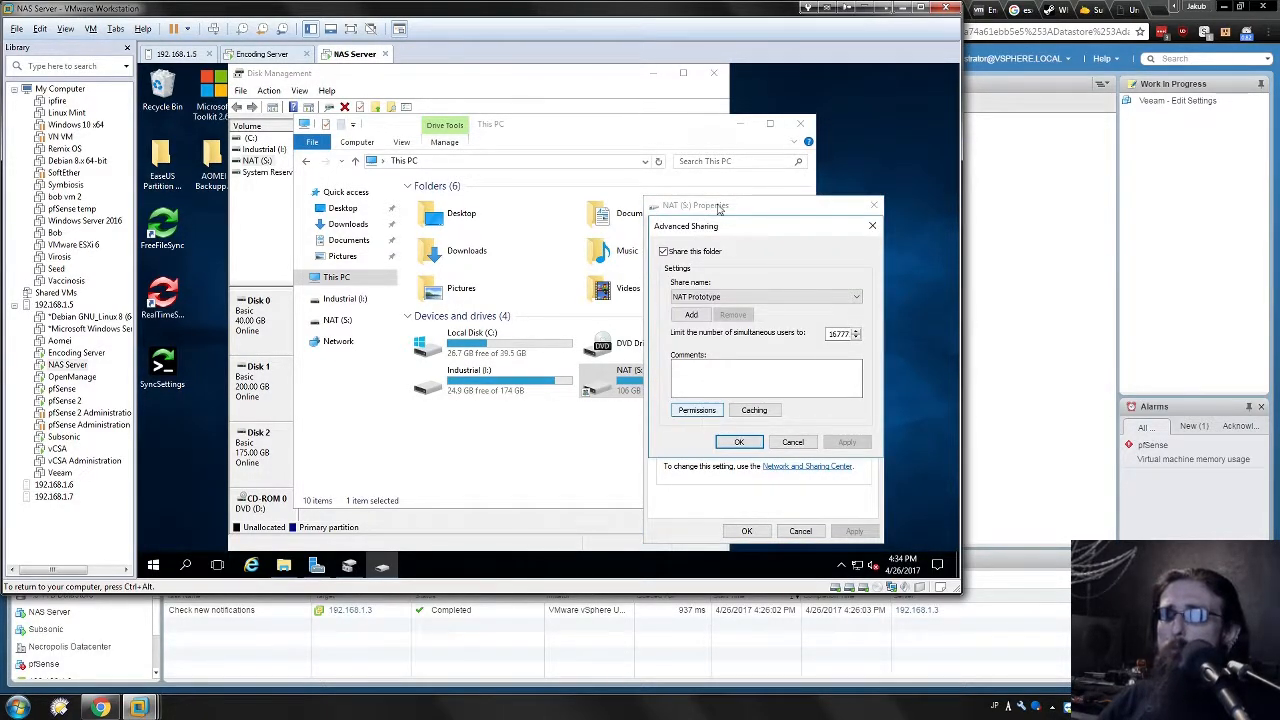
Confirm the NAT Prototype share grants Everyone full control, then view the Security tab.
drag(729, 232, 572, 198)
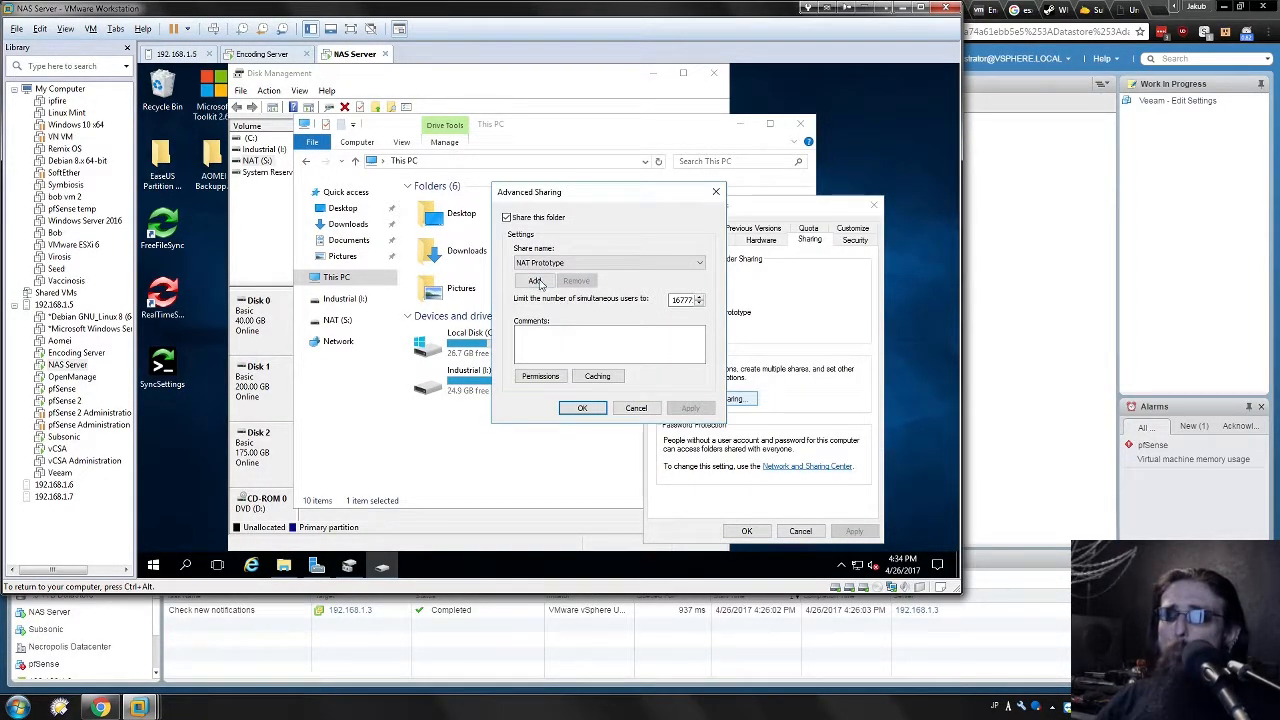
click(541, 377)
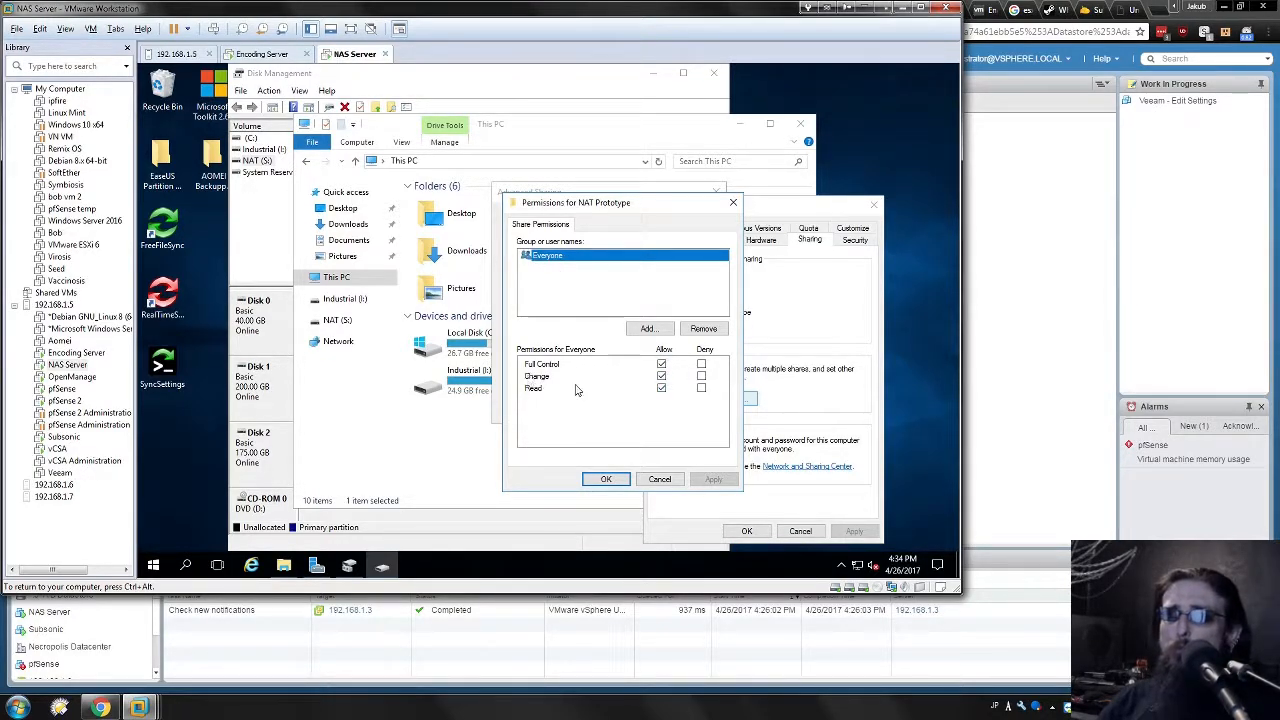
click(606, 479)
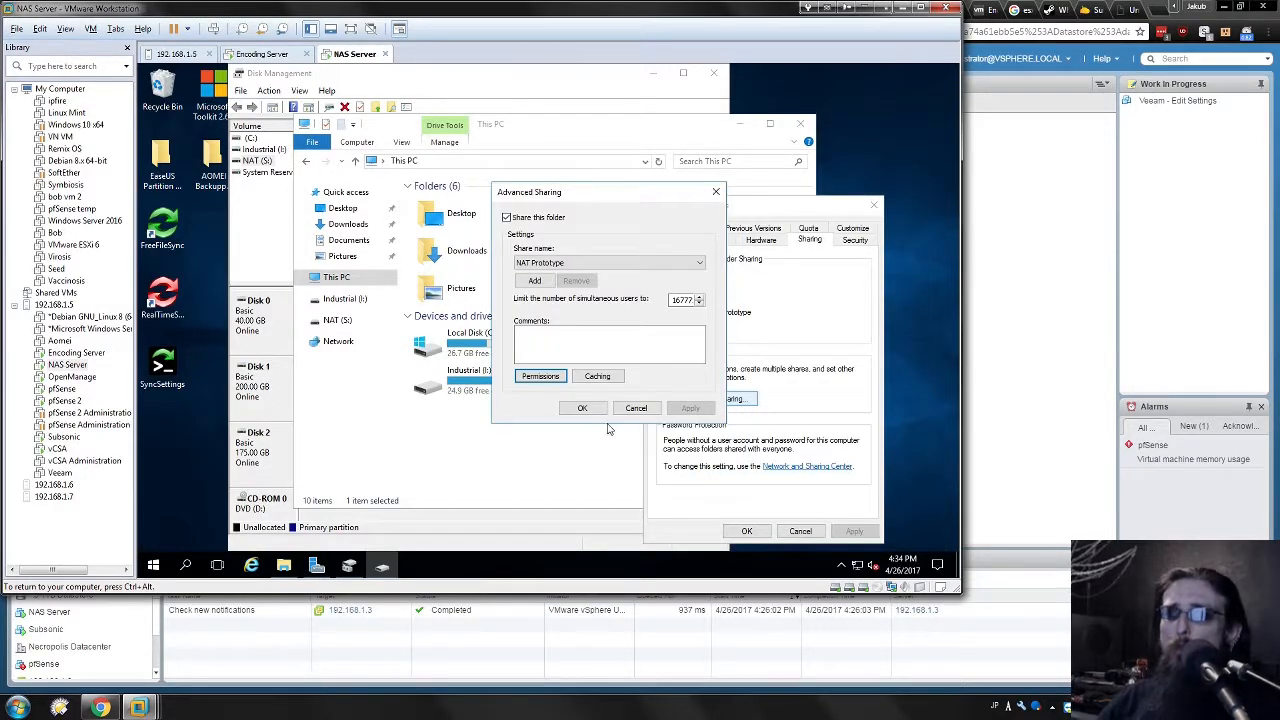
click(582, 408)
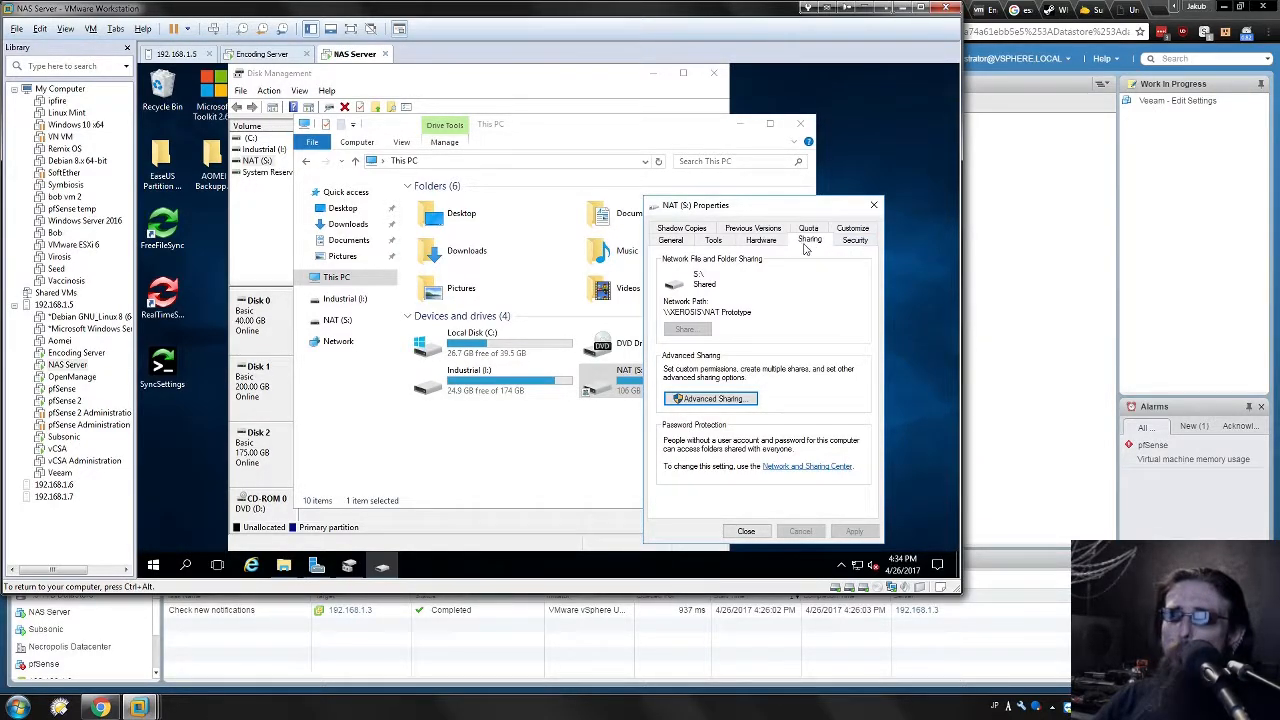
click(856, 241)
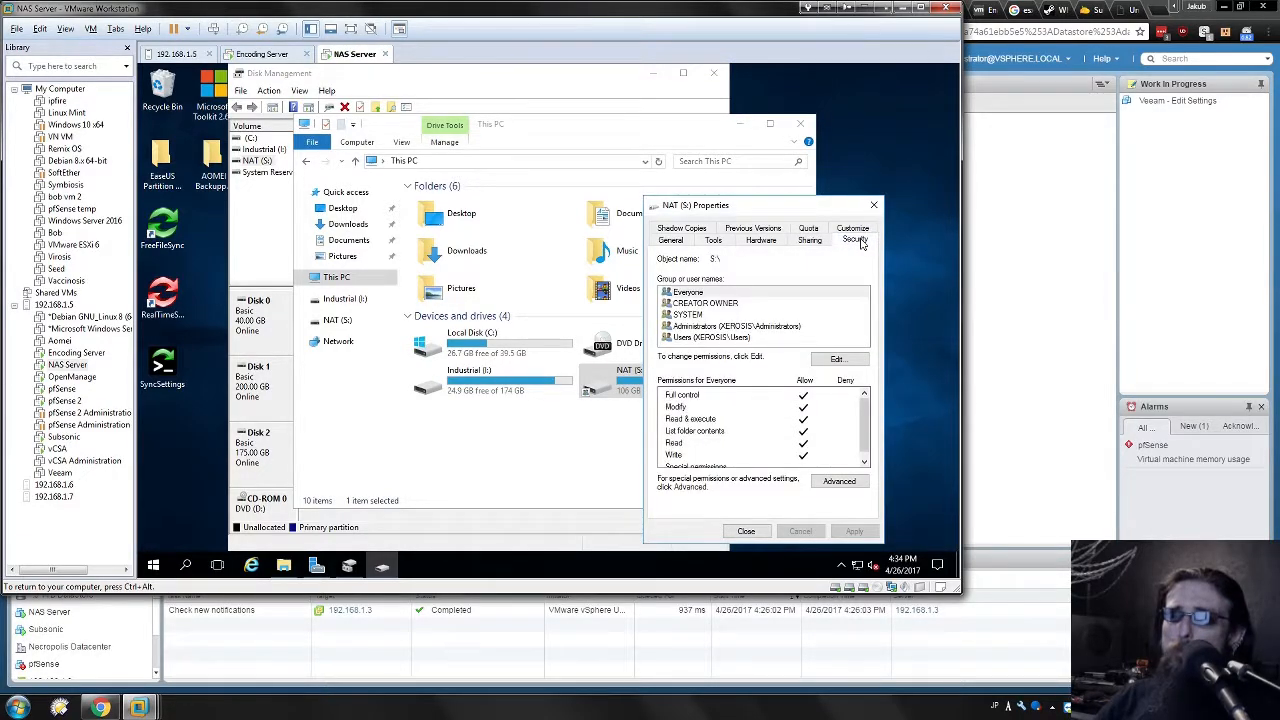
Review Everyone, Users, Administrators, SYSTEM and CREATOR OWNER permissions on NAT (S:) unchanged, then close Properties.
click(846, 359)
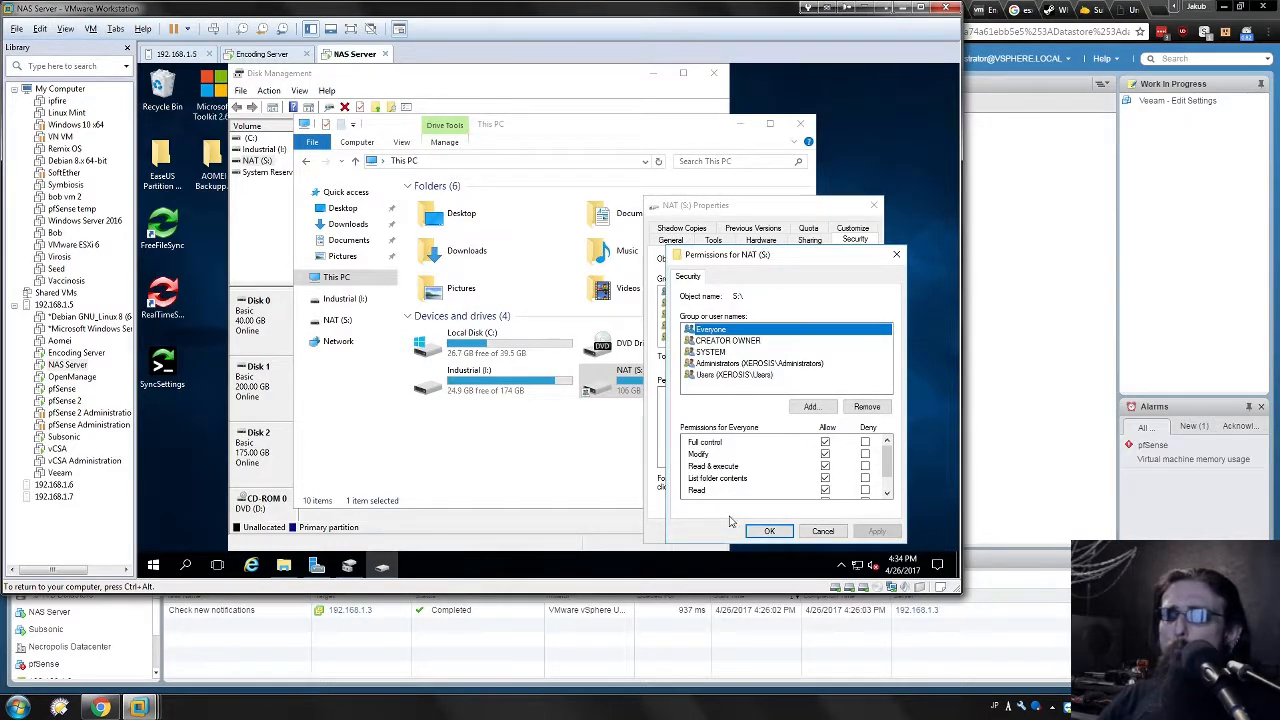
click(720, 394)
click(708, 331)
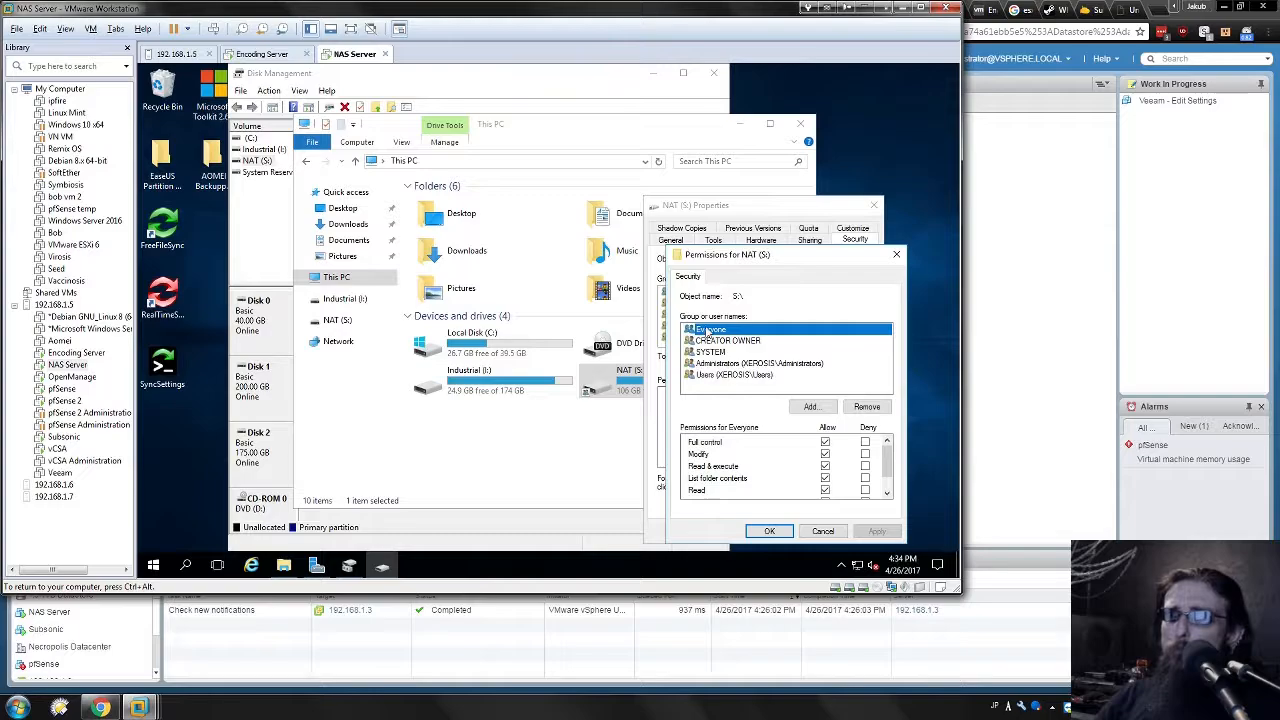
click(737, 375)
click(728, 364)
click(720, 352)
click(720, 341)
click(712, 330)
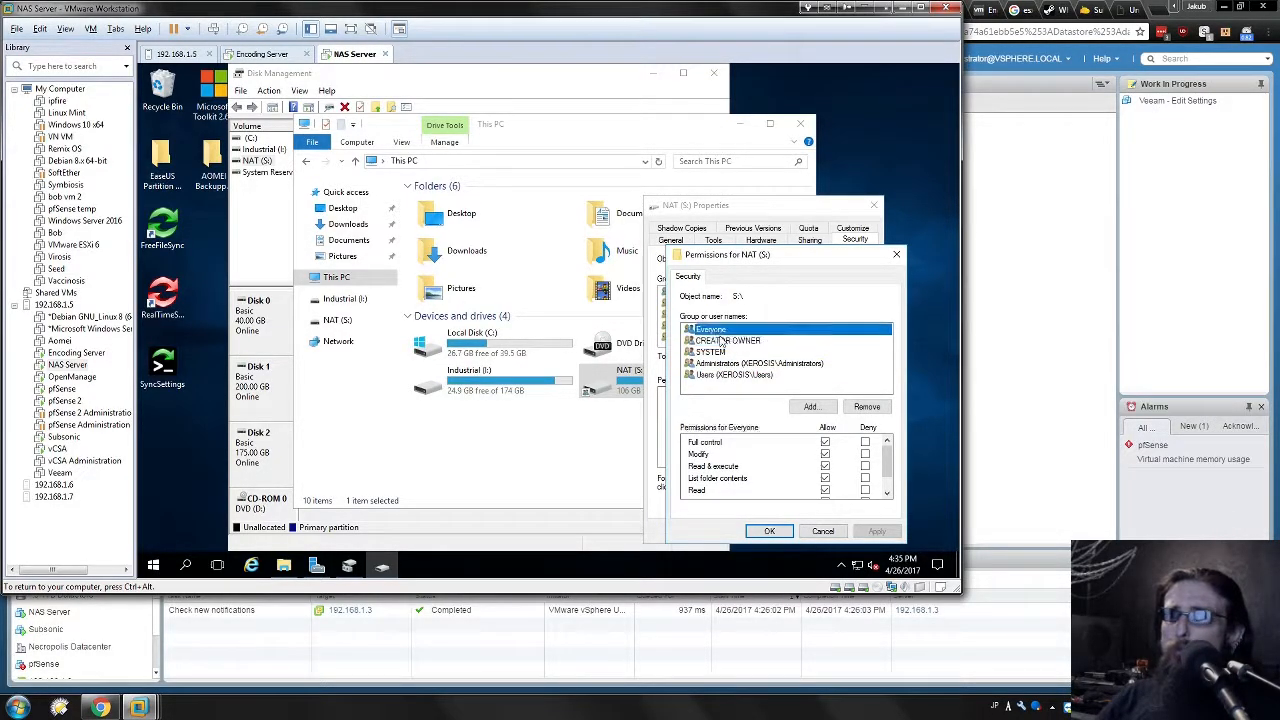
click(822, 531)
click(746, 531)
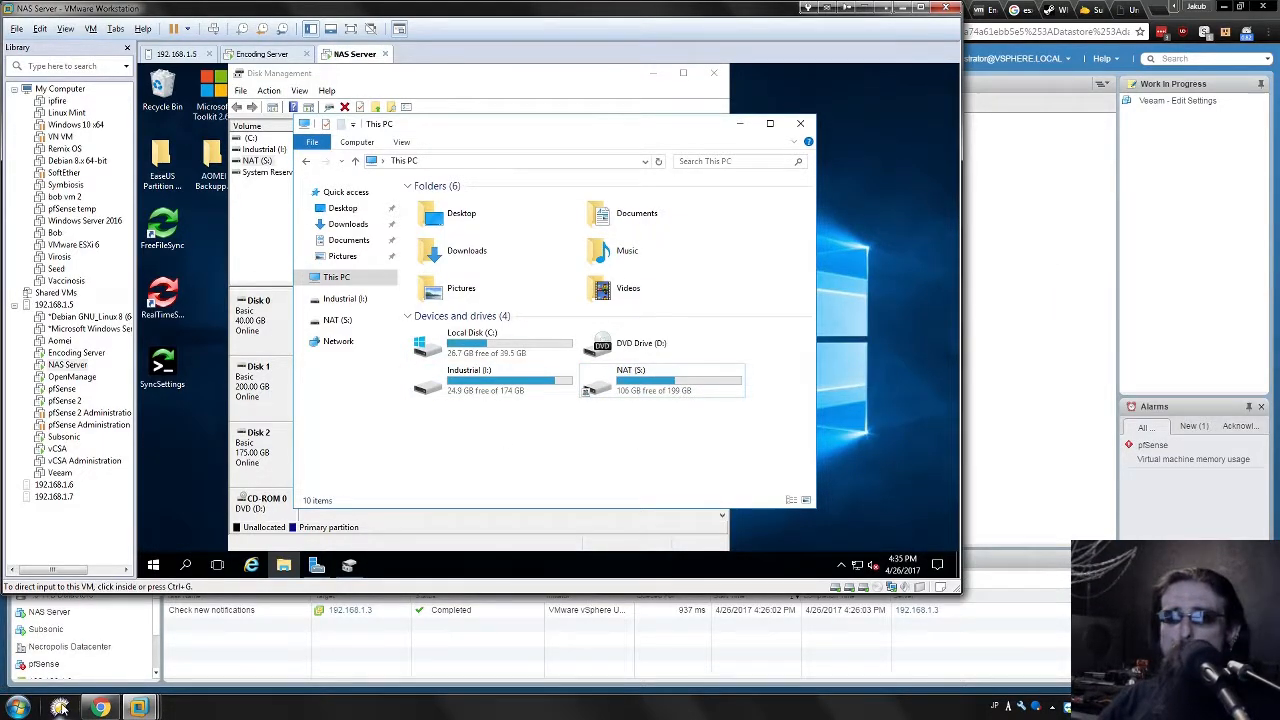
Open Directory Opus and switch to the Network location.
click(60, 707)
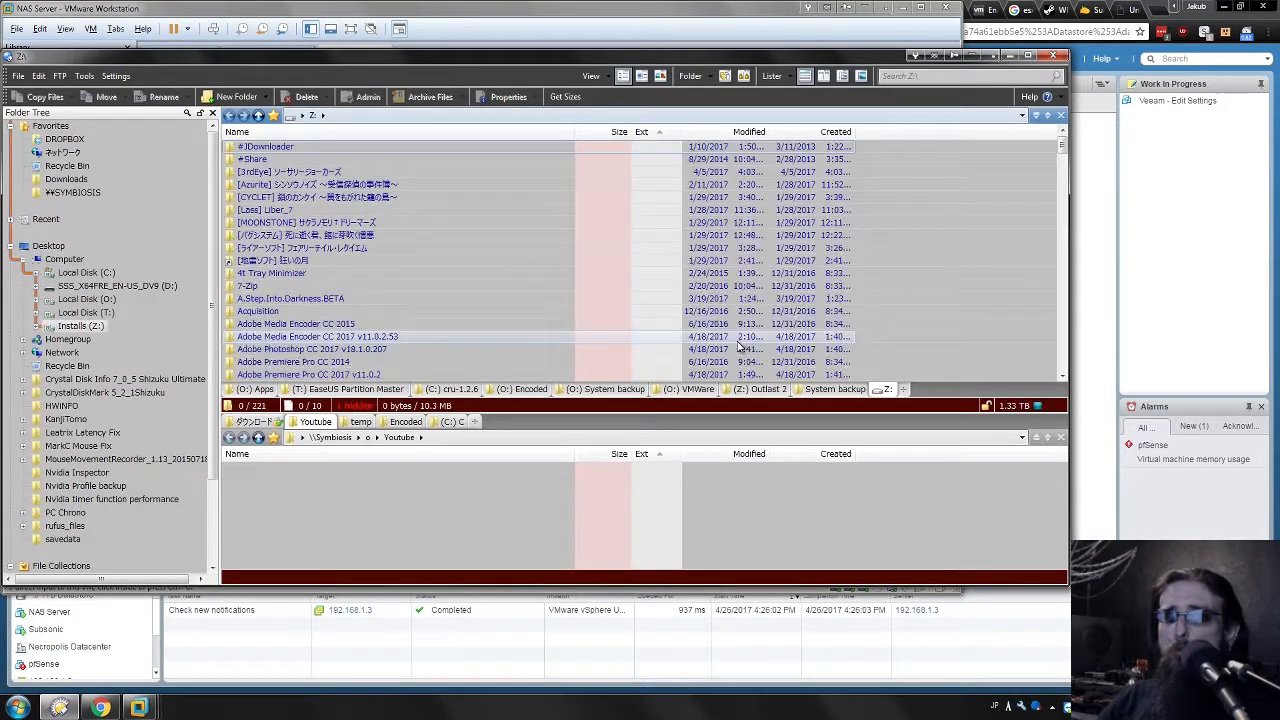
click(904, 389)
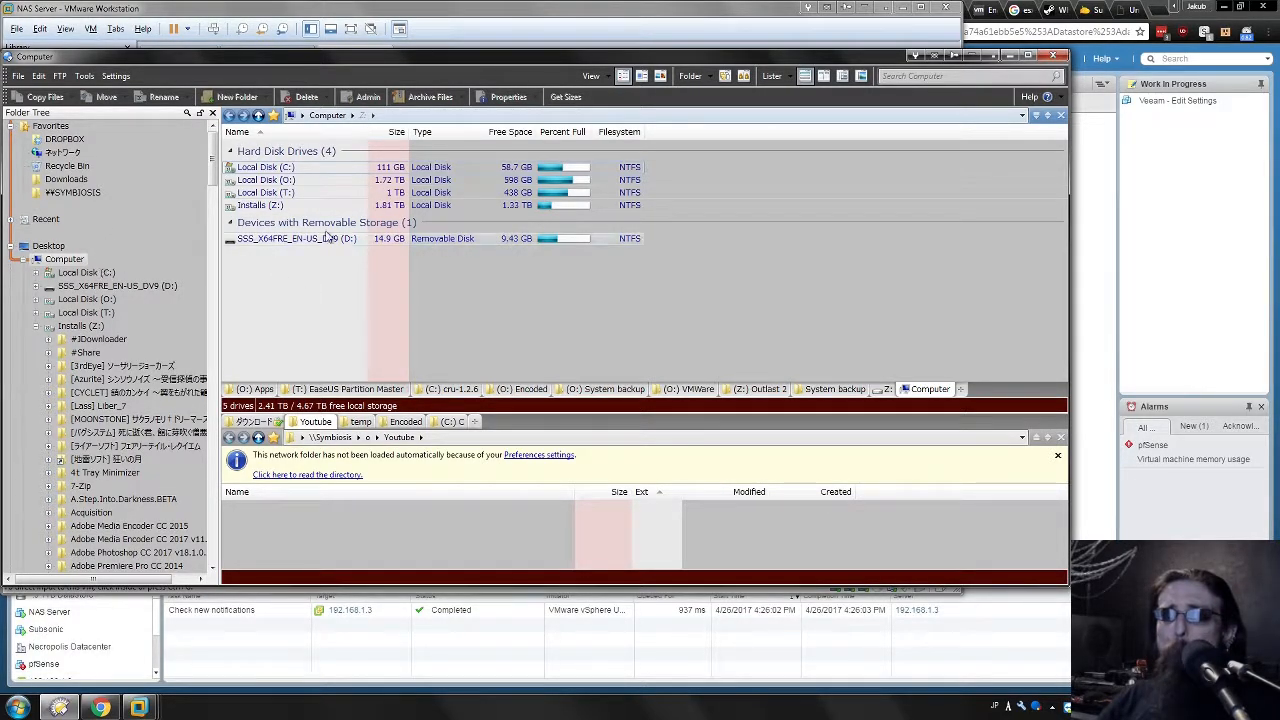
click(63, 152)
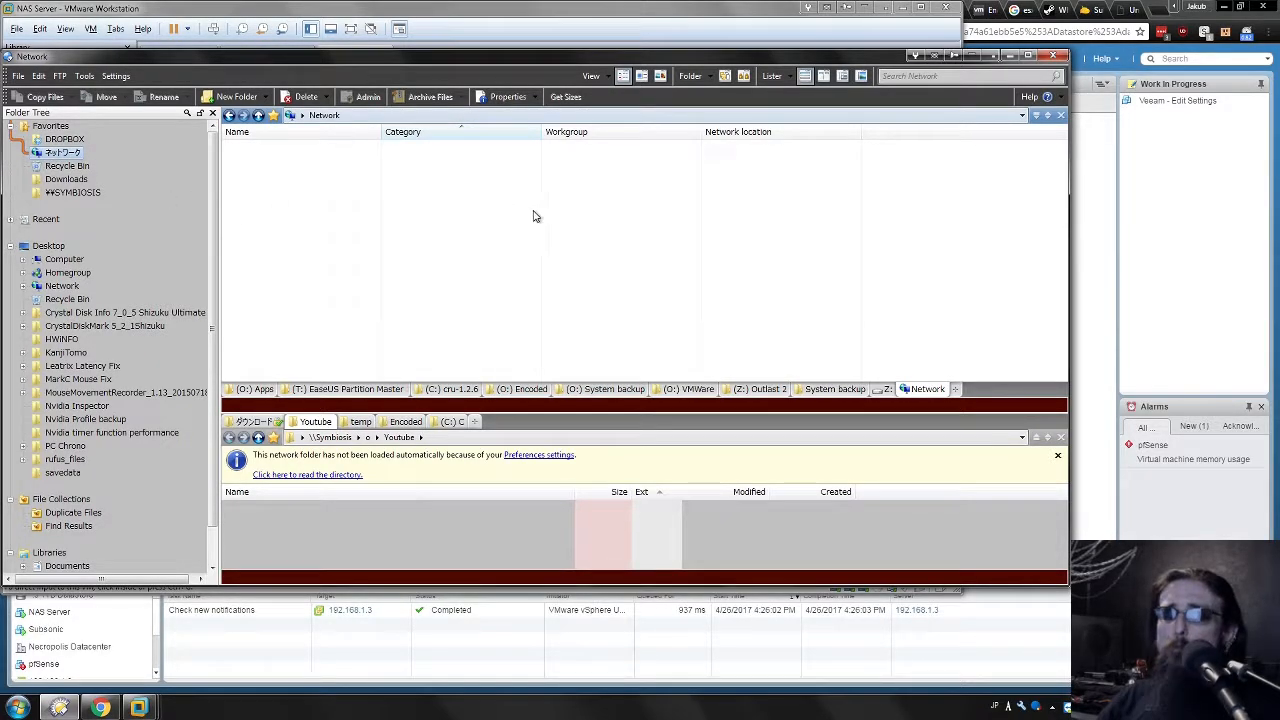
right_click(997, 231)
click(474, 207)
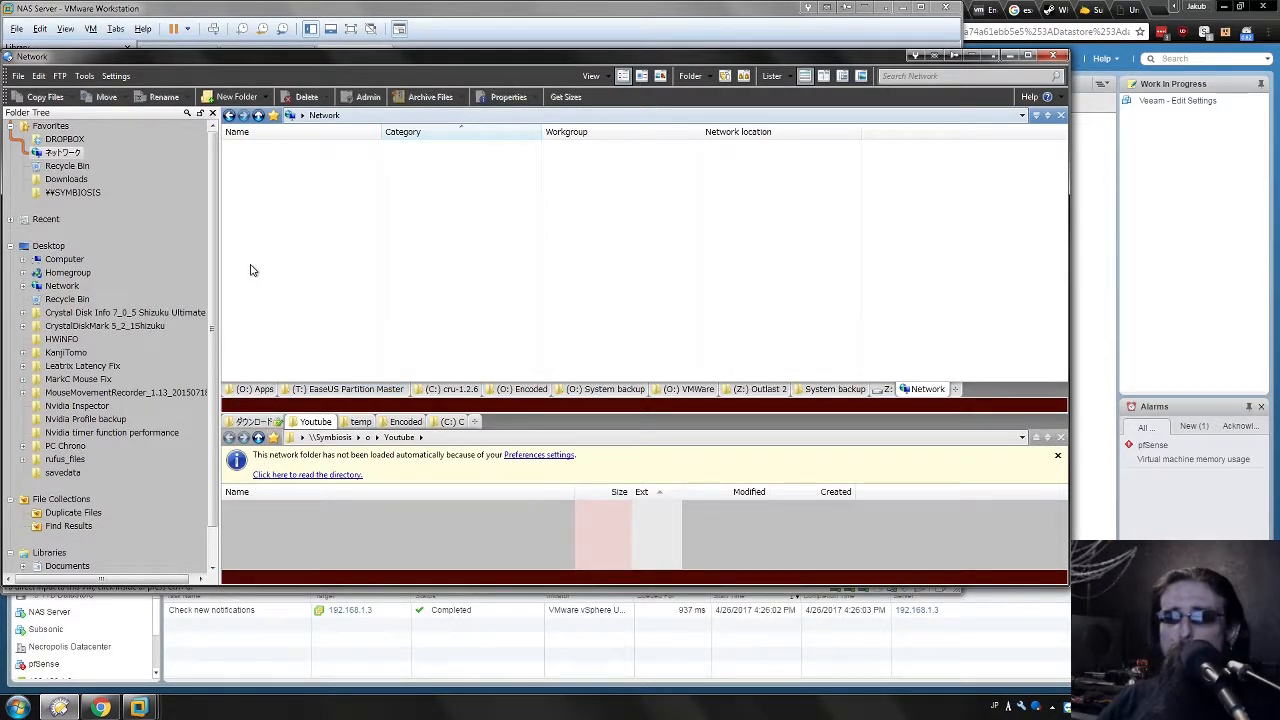
right_click(256, 176)
right_click(692, 246)
click(611, 237)
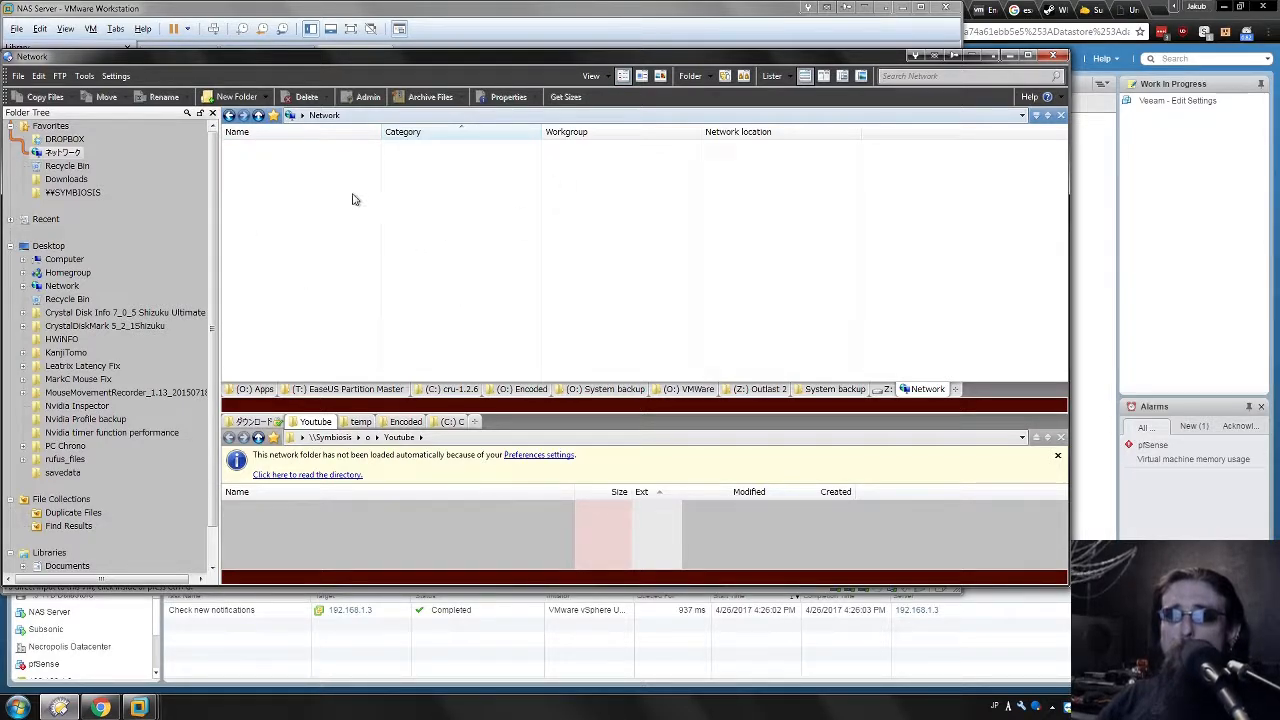
Go to \\192.168.1.201, log in as guest, open share o and return to the share list.
right_click(322, 120)
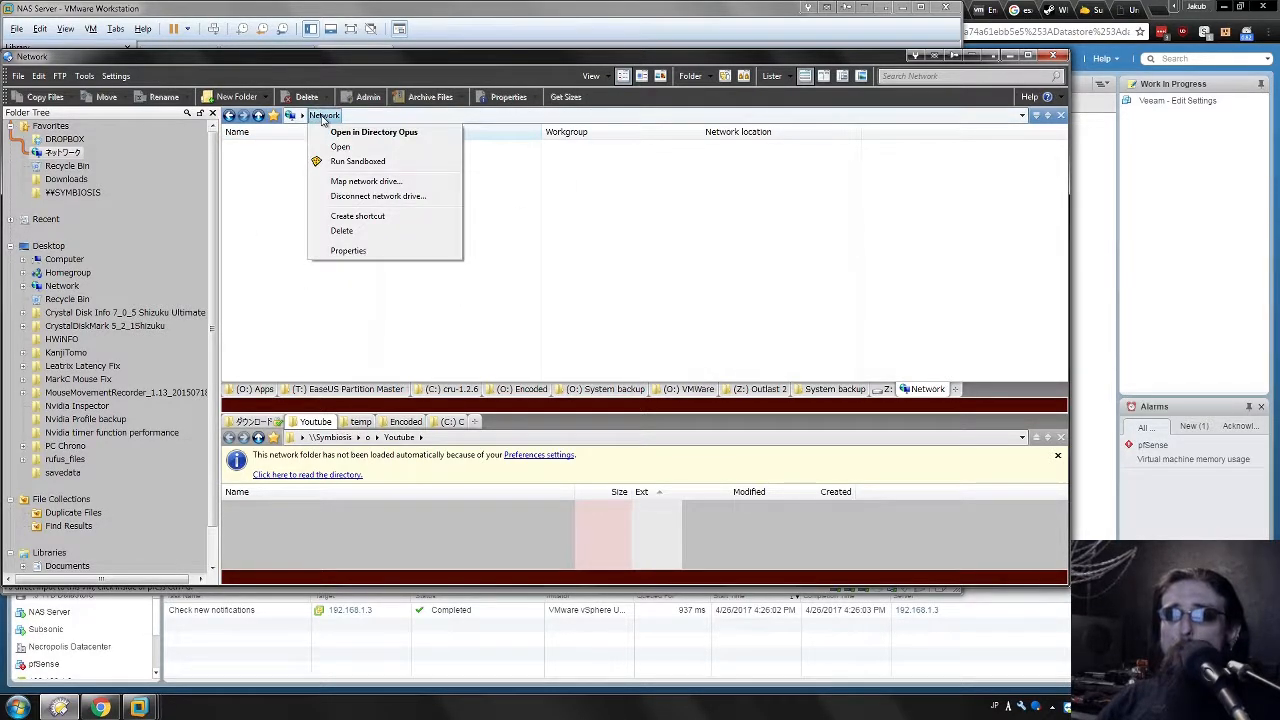
click(418, 116)
text(192.168.1.)
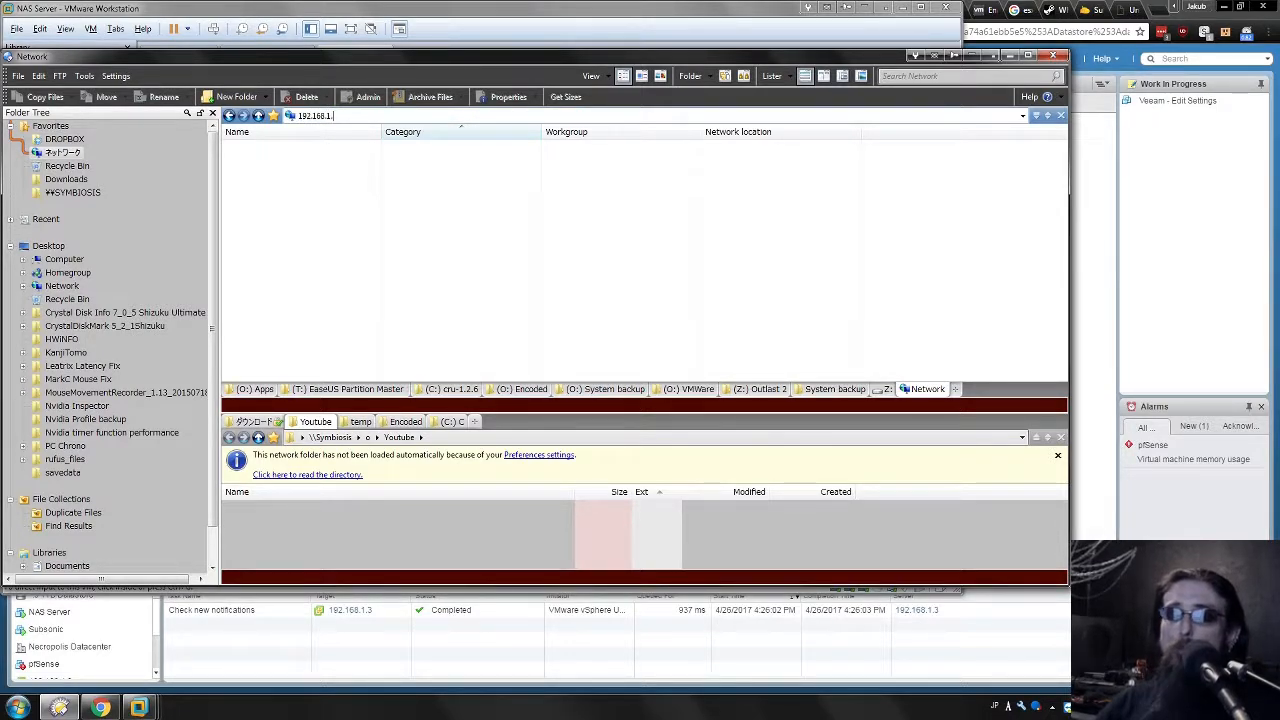
text(\\)
key(Return)
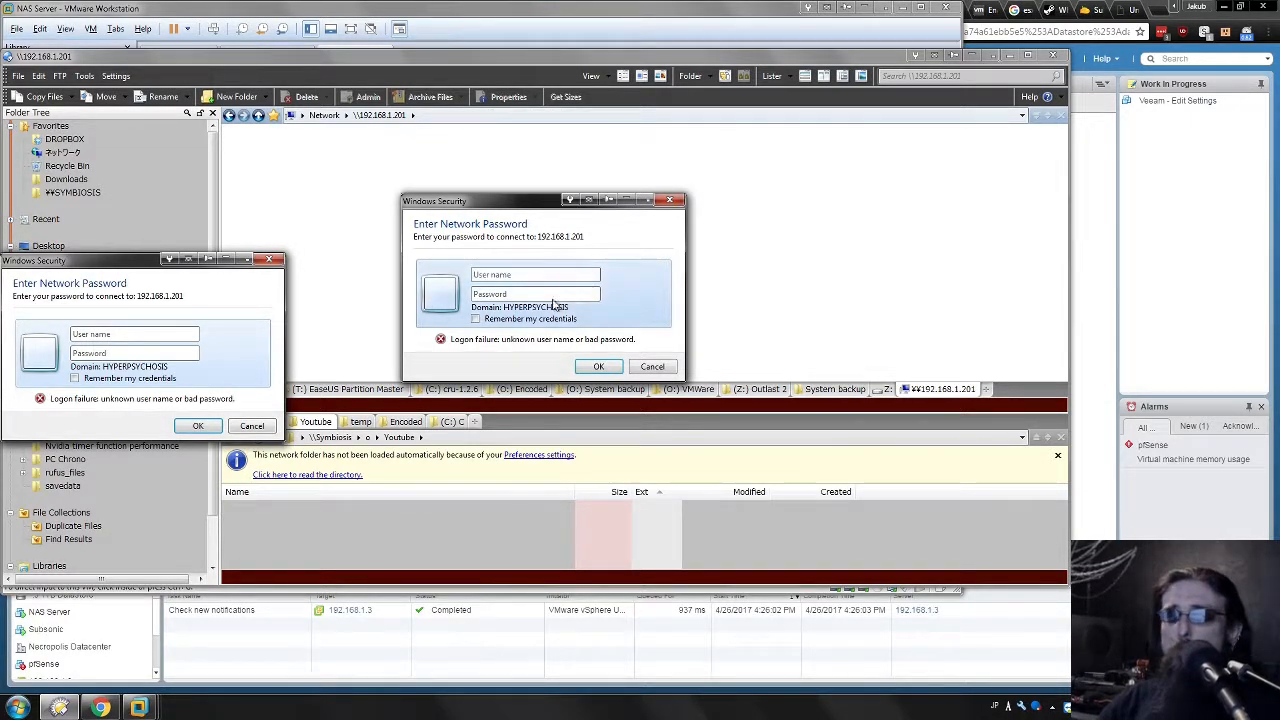
text(guest)
key(Return)
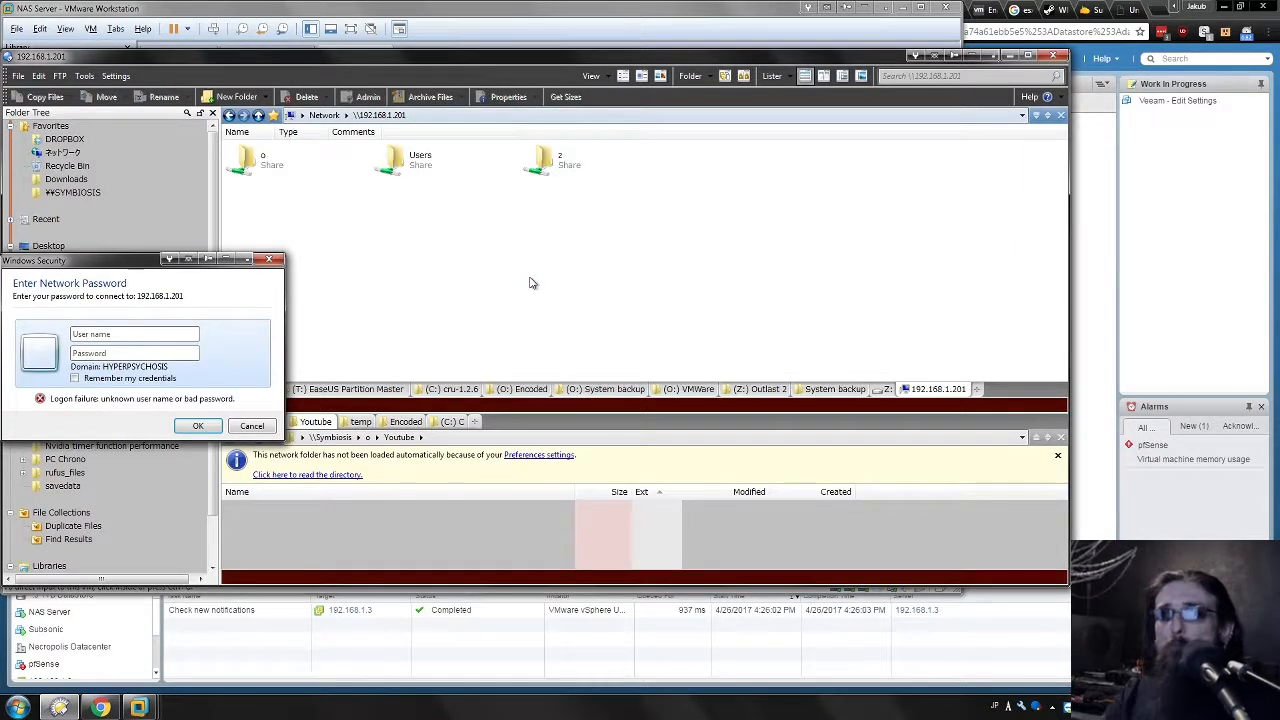
click(268, 259)
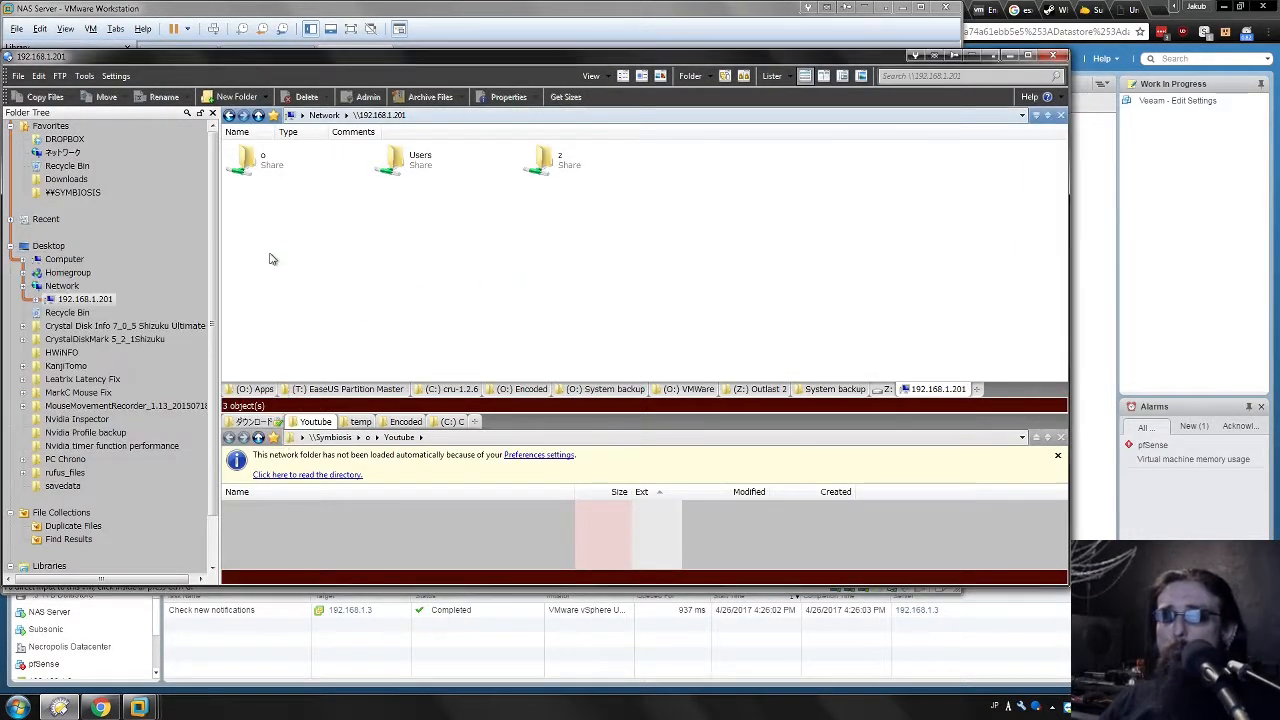
double_click(260, 175)
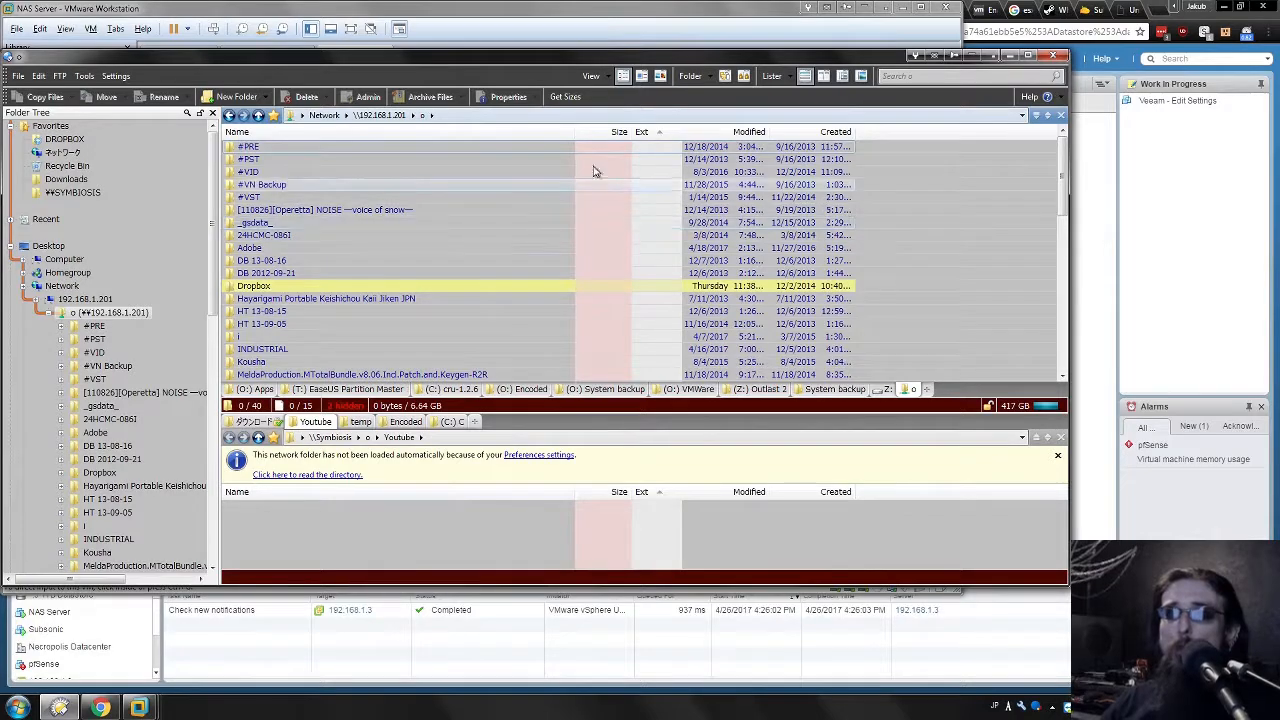
click(230, 116)
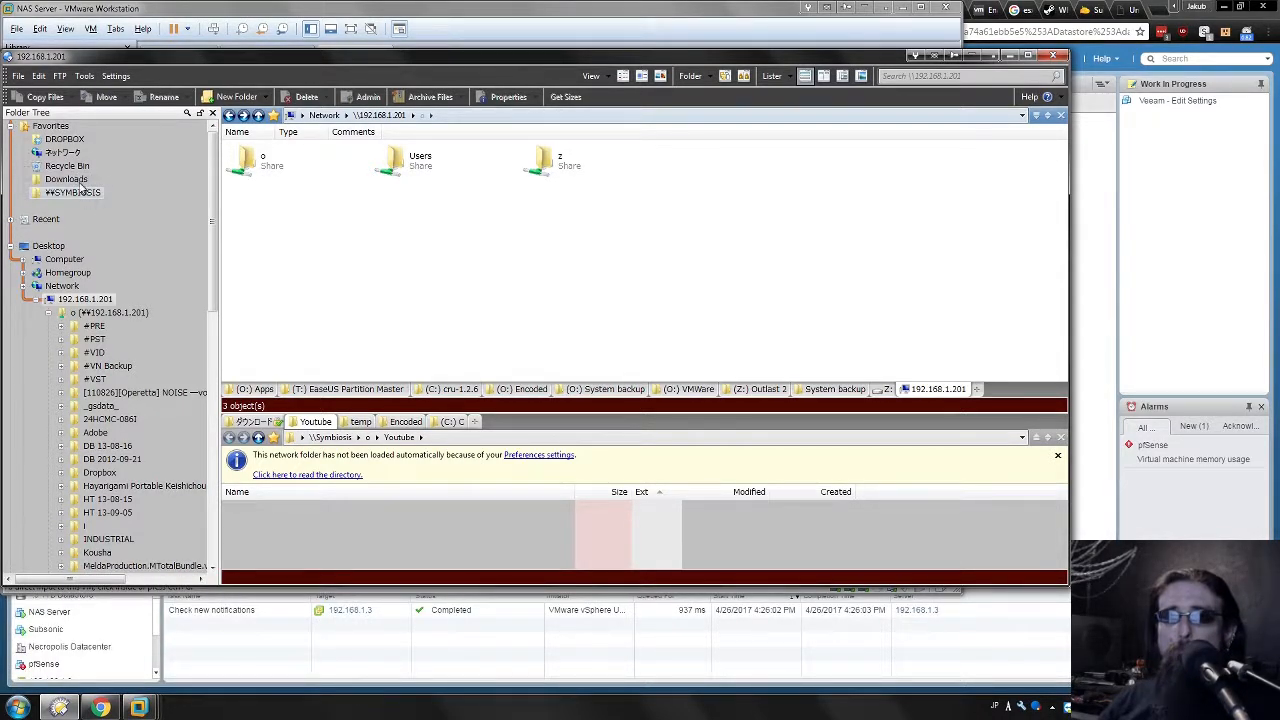
Start mapping a network drive from the Network breadcrumb, then cancel both dialogs.
right_click(325, 116)
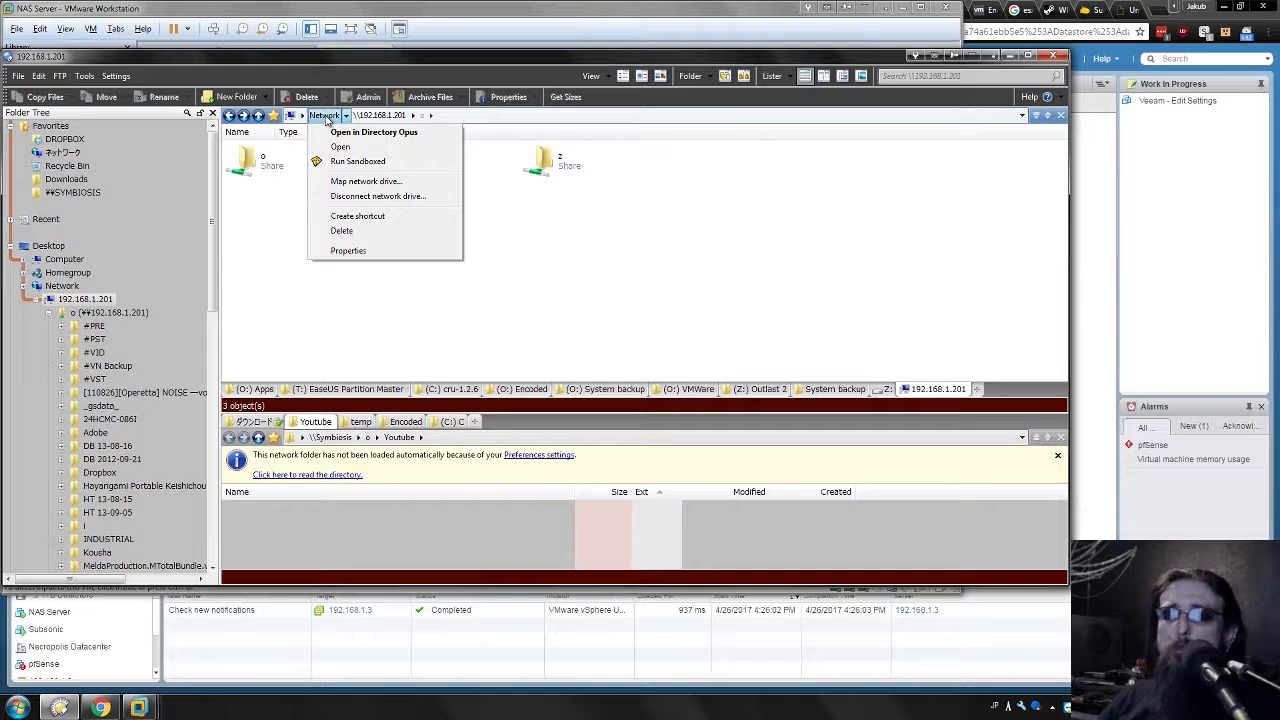
click(366, 184)
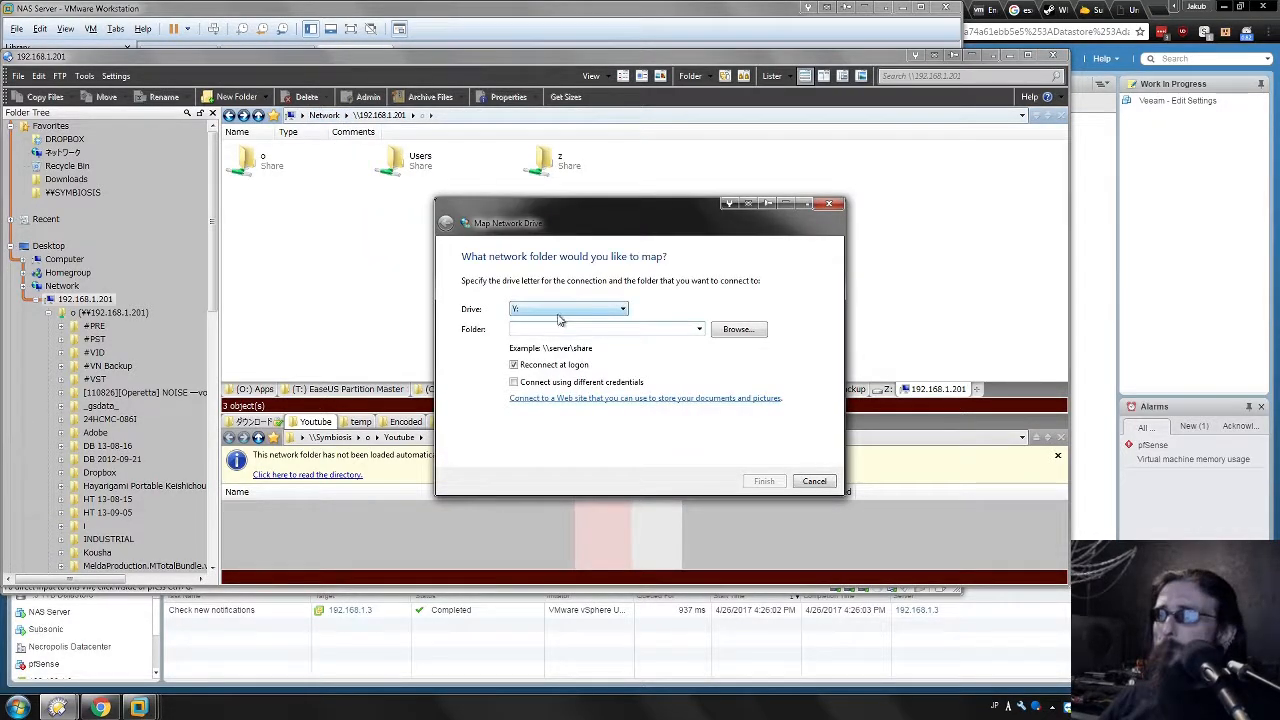
click(722, 329)
right_click(572, 304)
click(573, 305)
right_click(573, 310)
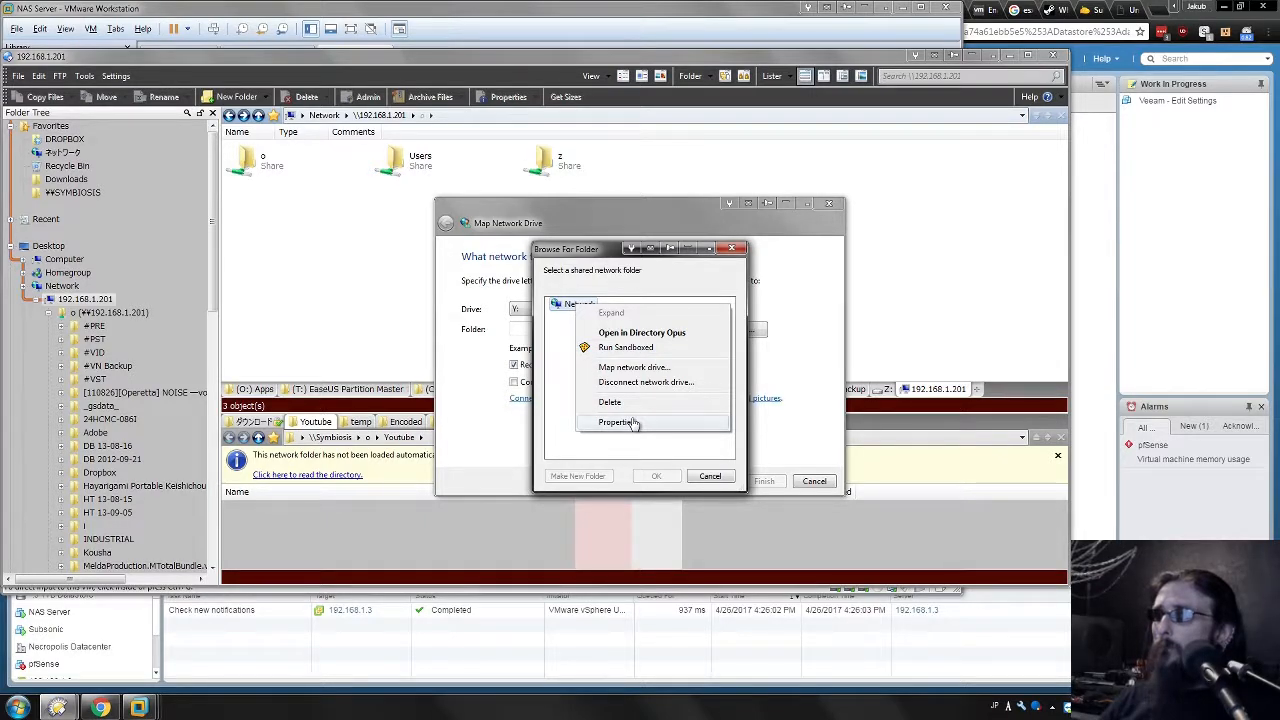
click(710, 478)
click(700, 330)
click(700, 330)
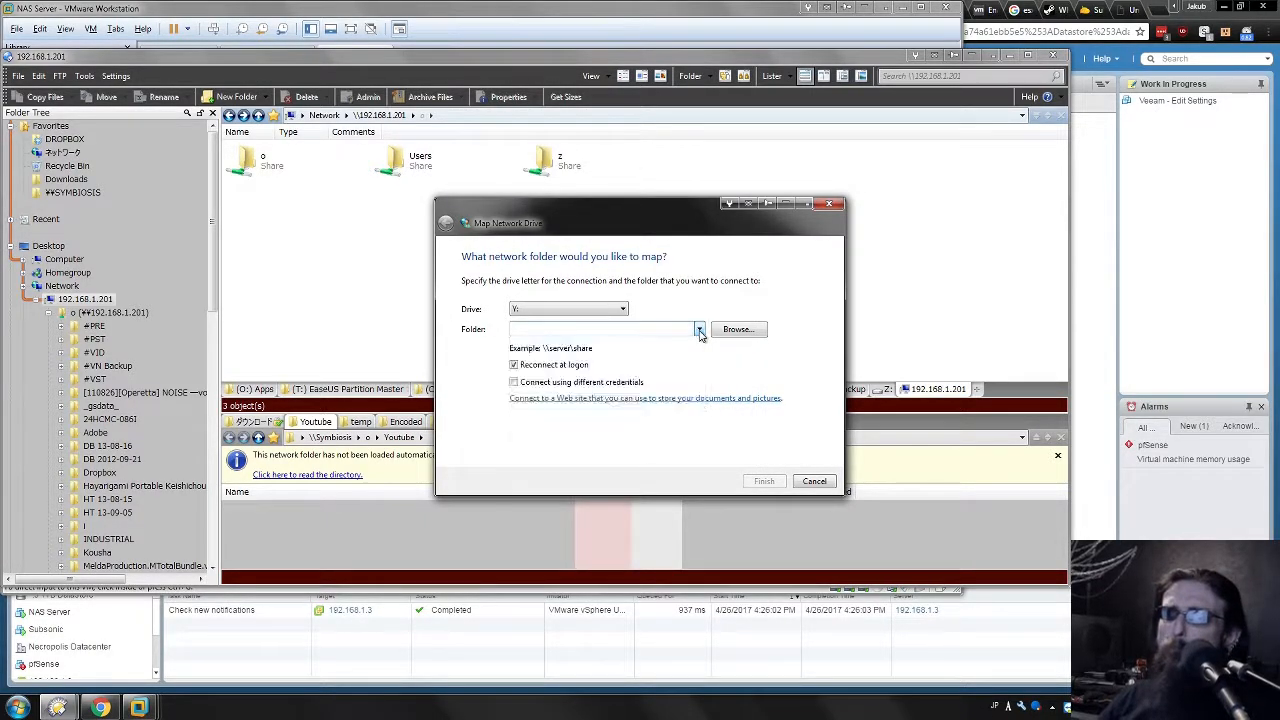
click(812, 482)
Take the upper pane up from the 192.168.1.201 shares to the Network level.
click(324, 115)
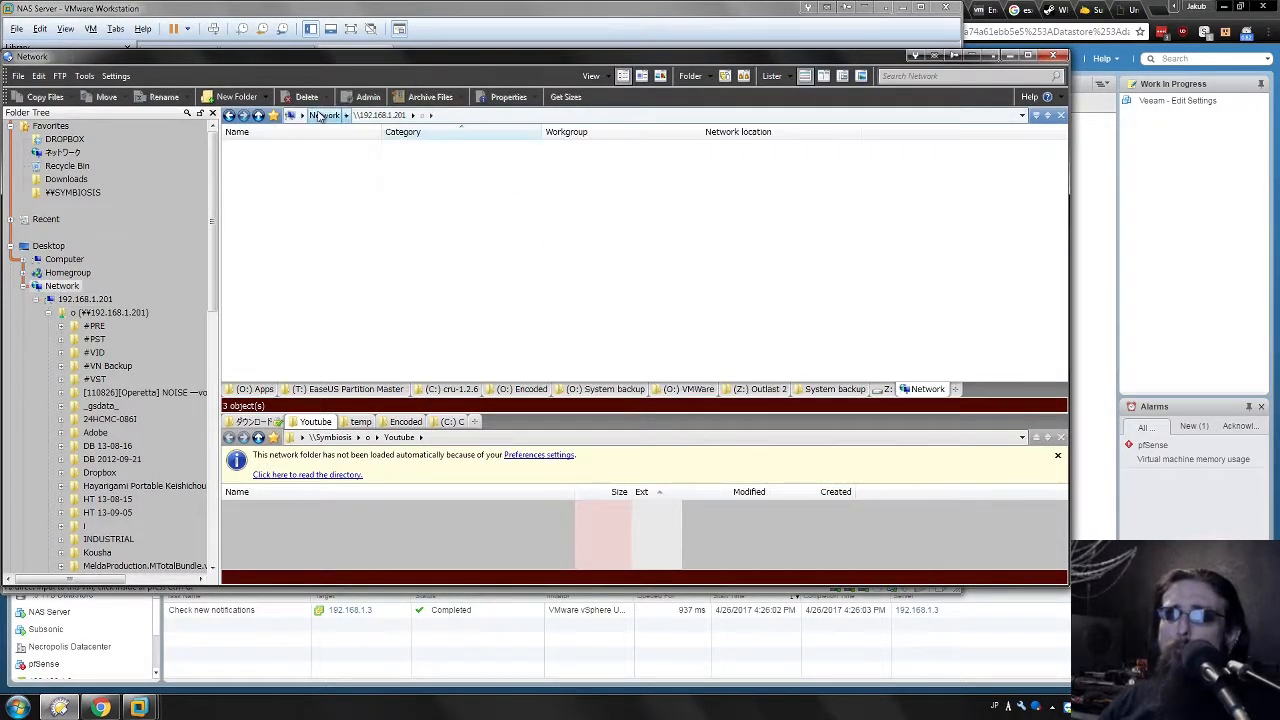
click(301, 115)
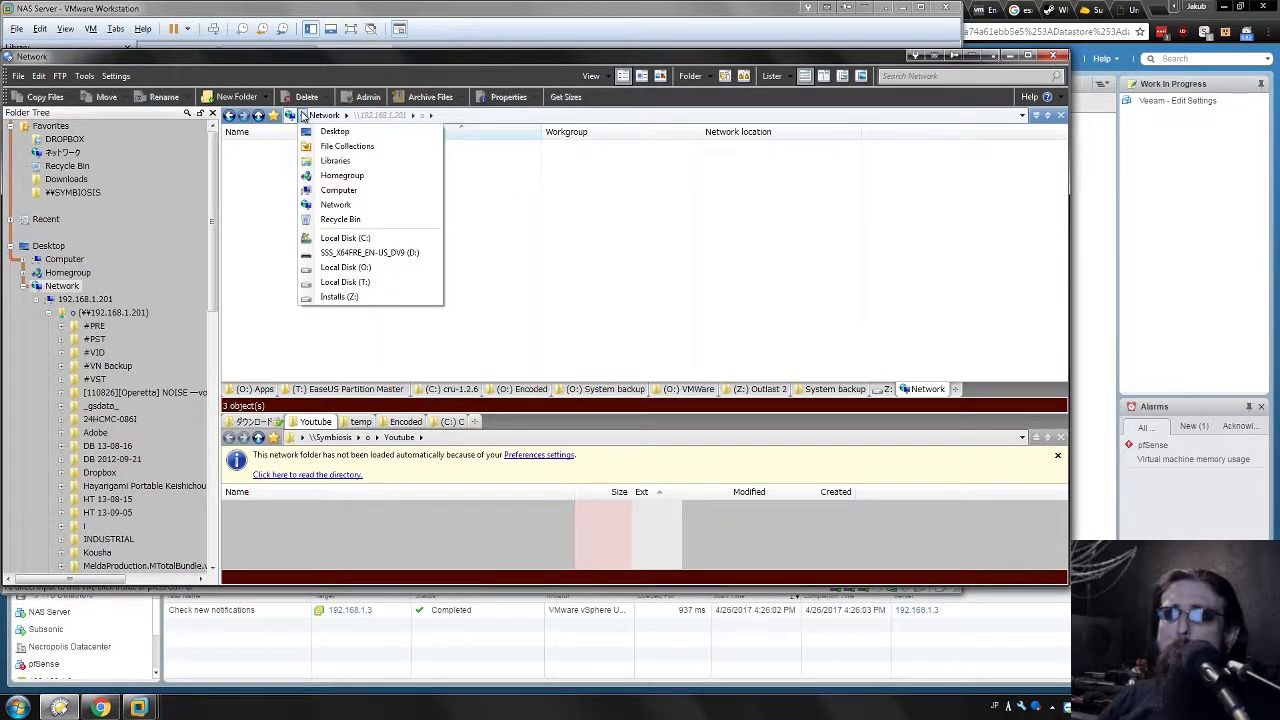
click(671, 251)
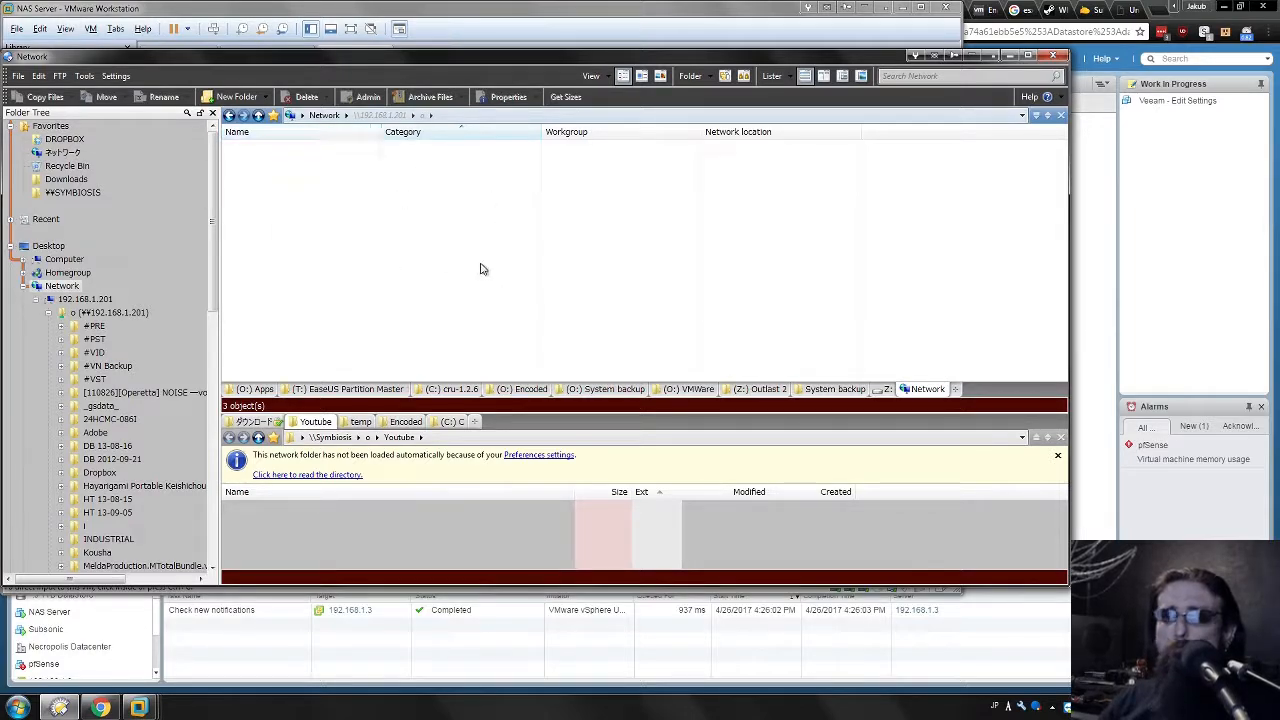
click(140, 707)
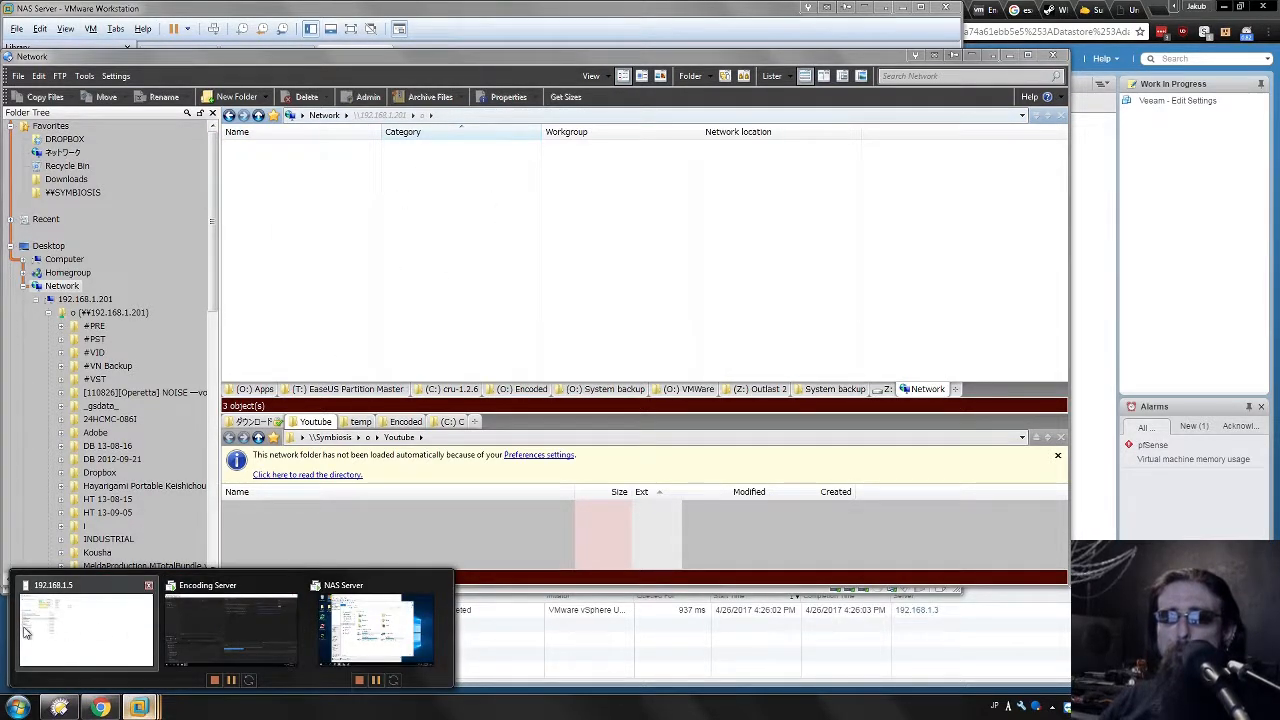
On the Encoding Server VM, browse the network in File Explorer and open XEROSIS.
click(226, 611)
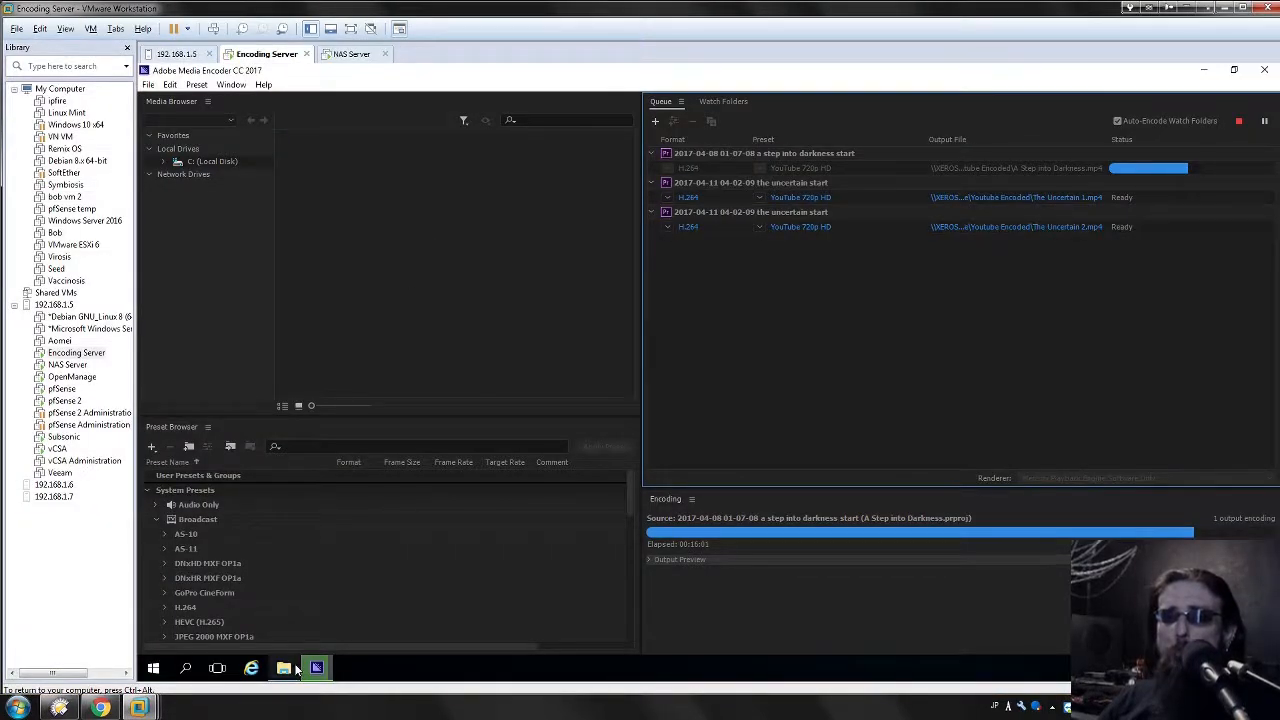
click(285, 668)
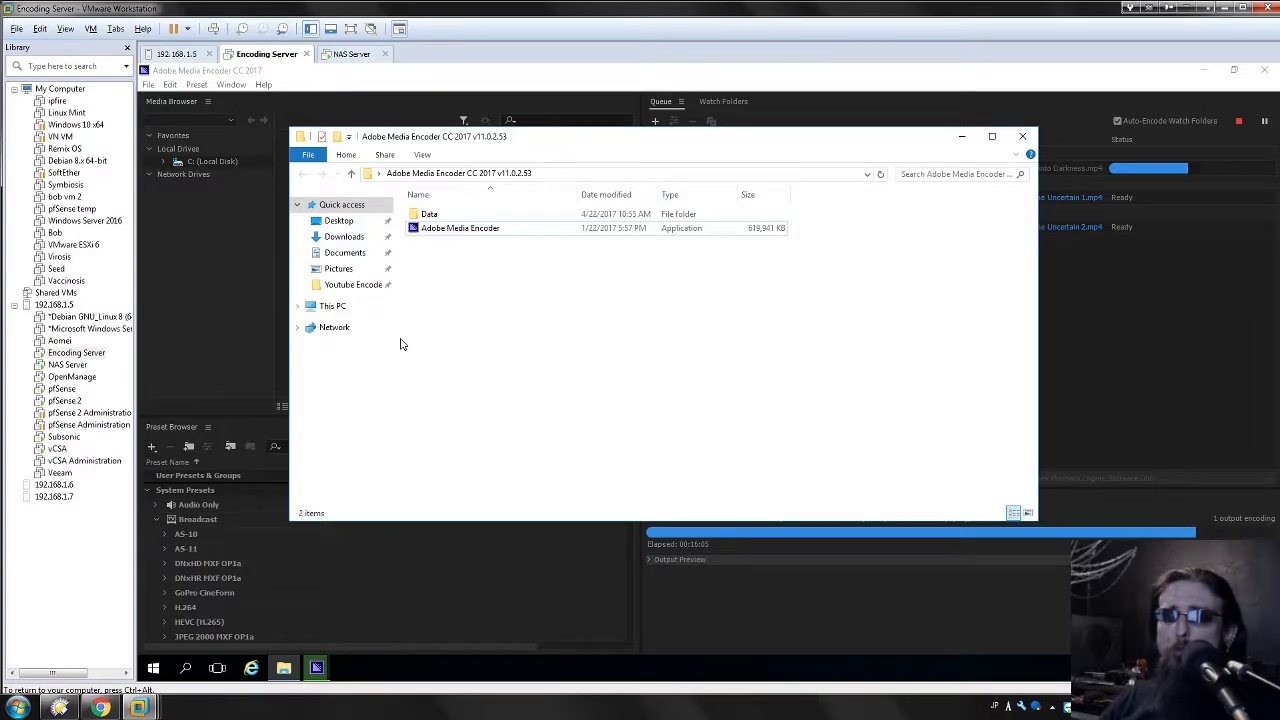
click(333, 306)
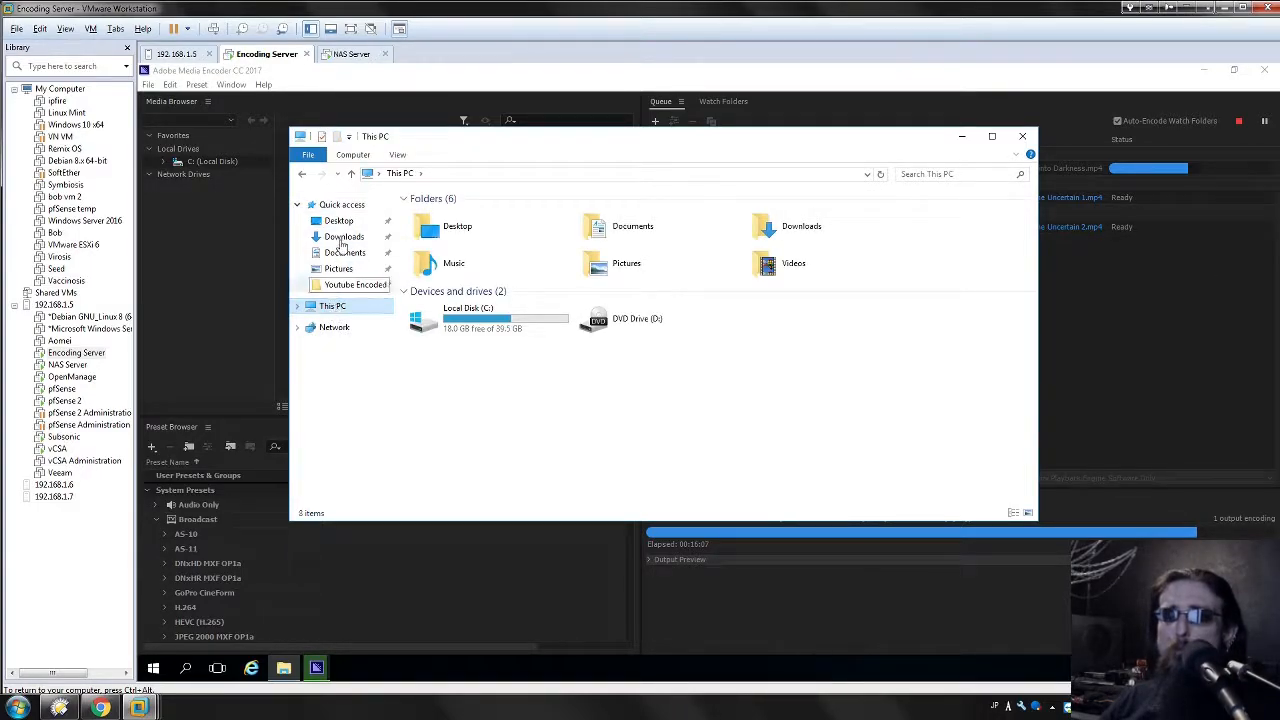
click(338, 328)
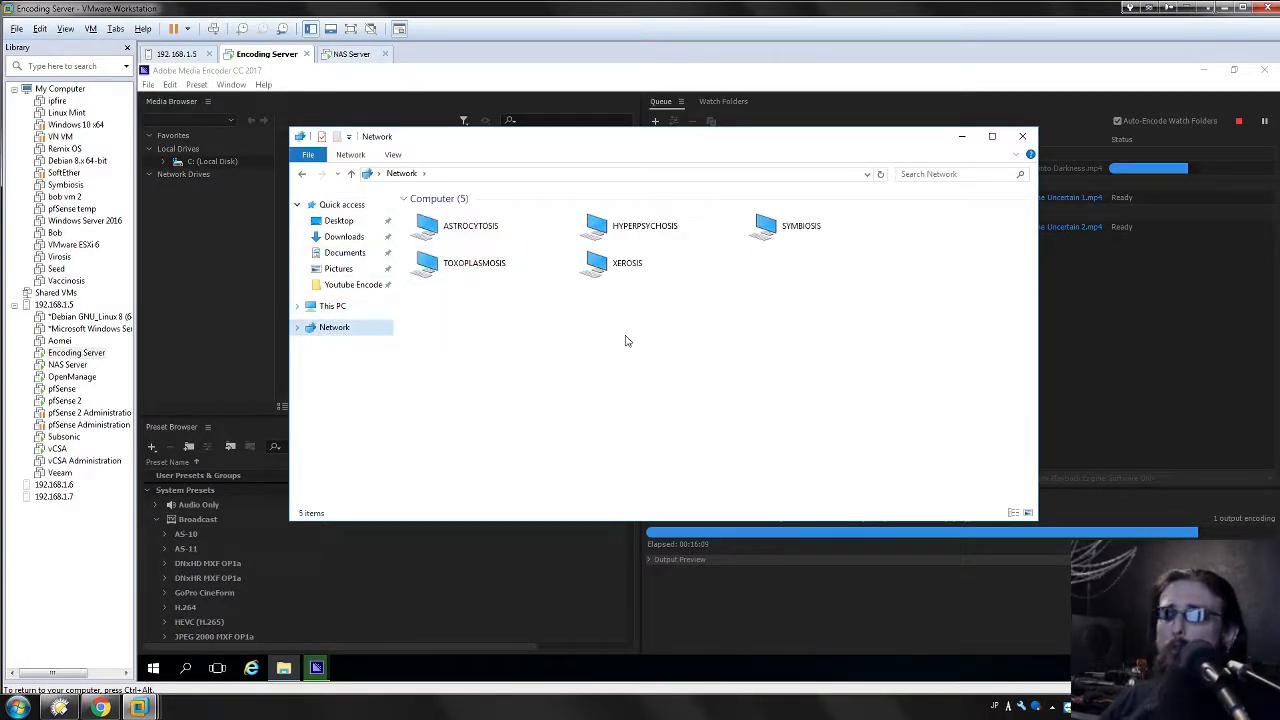
click(624, 271)
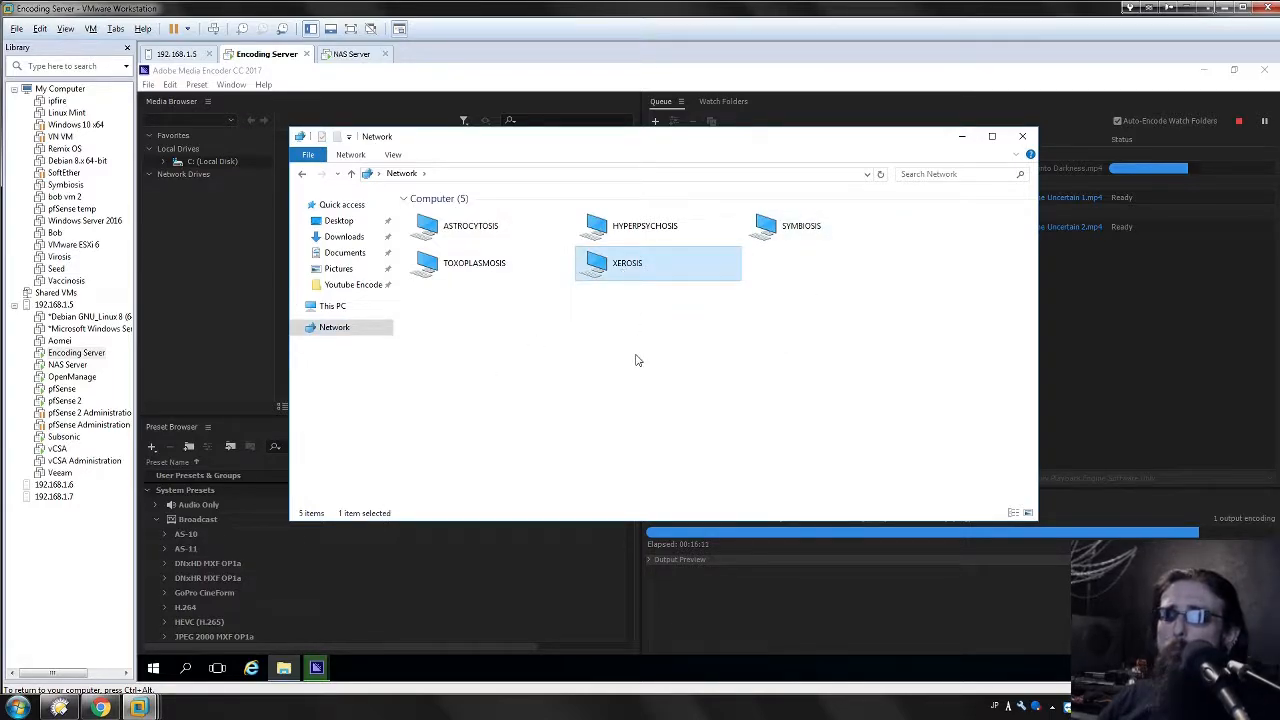
double_click(632, 275)
Open the NAT Prototype share and point out its My Backups and Youtube Encoded folders.
click(469, 214)
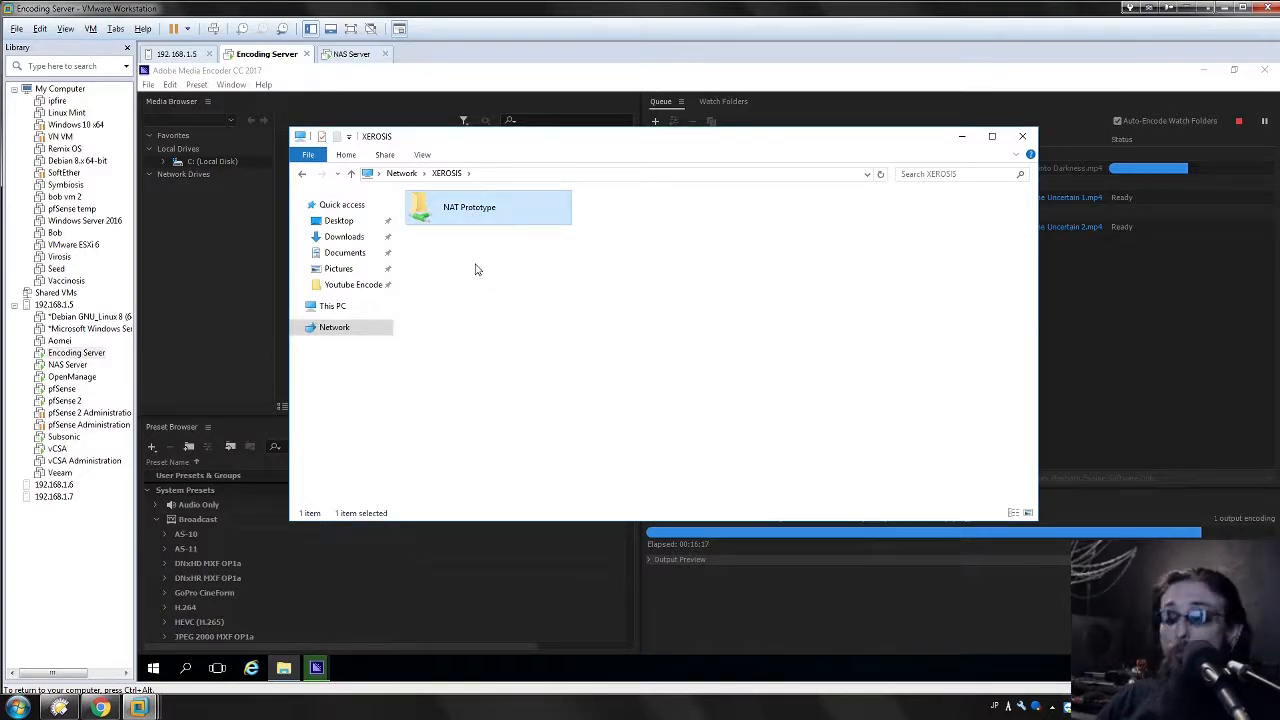
double_click(449, 214)
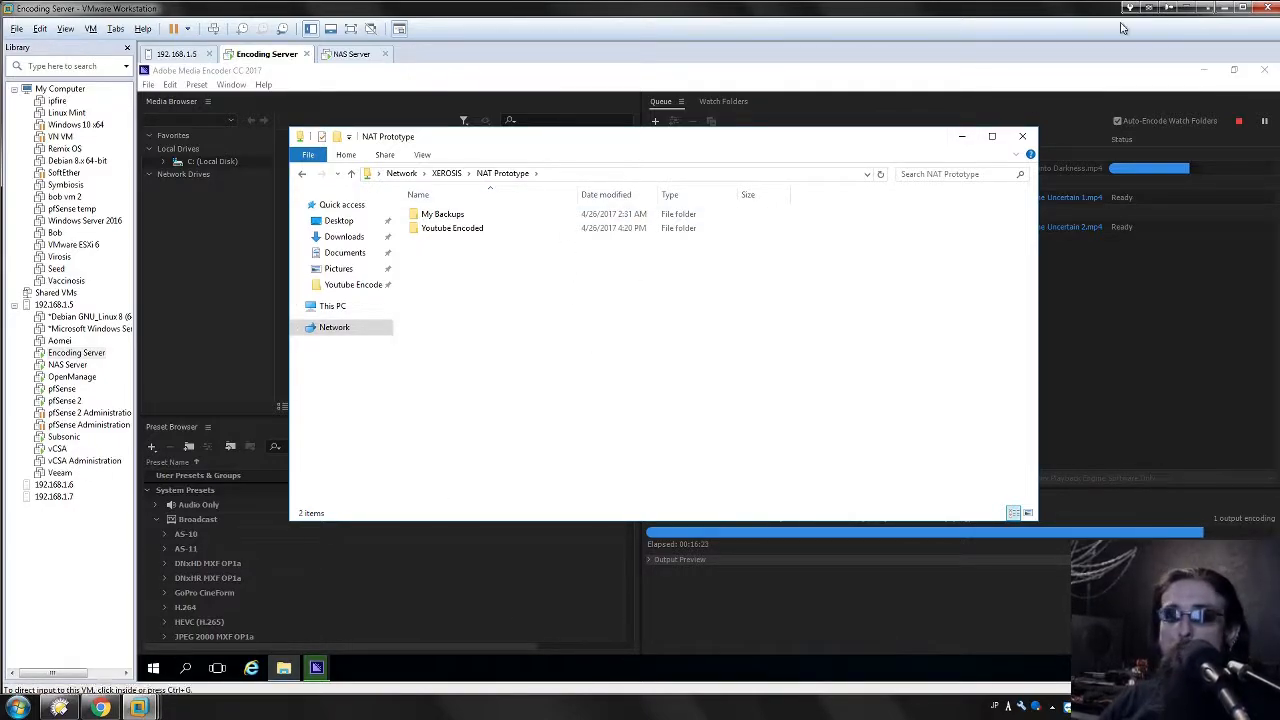
click(460, 229)
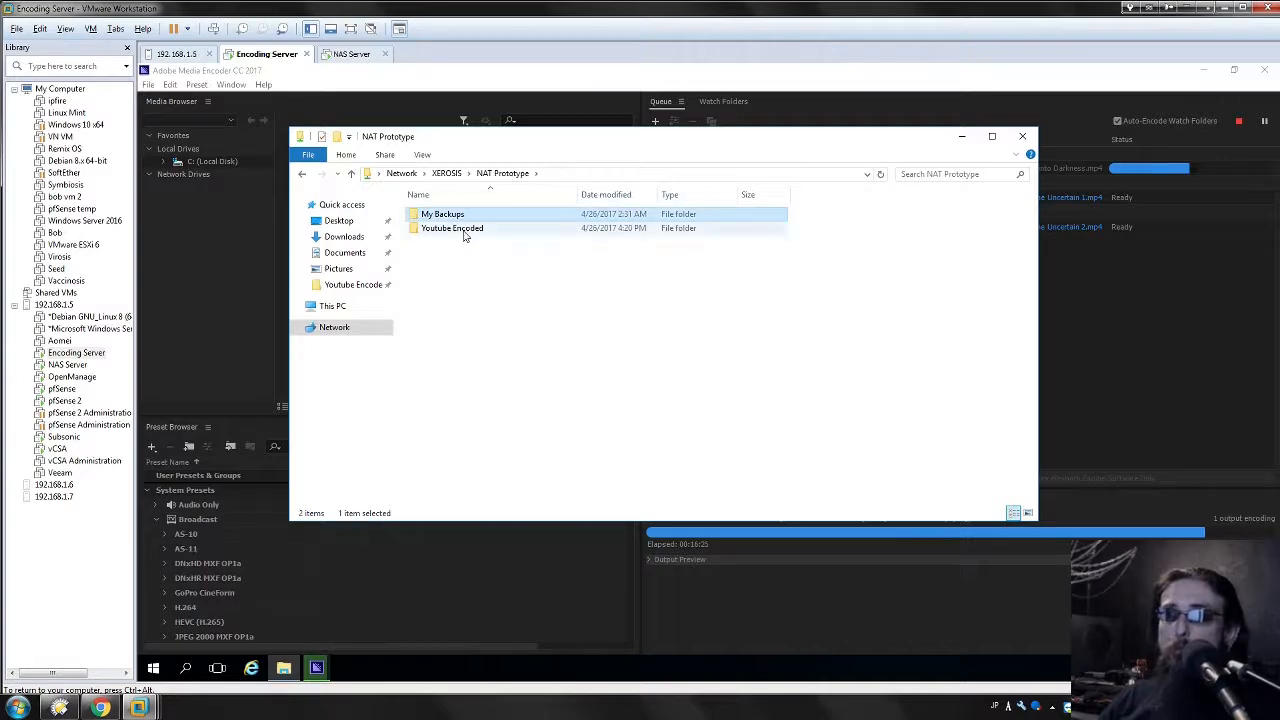
click(477, 343)
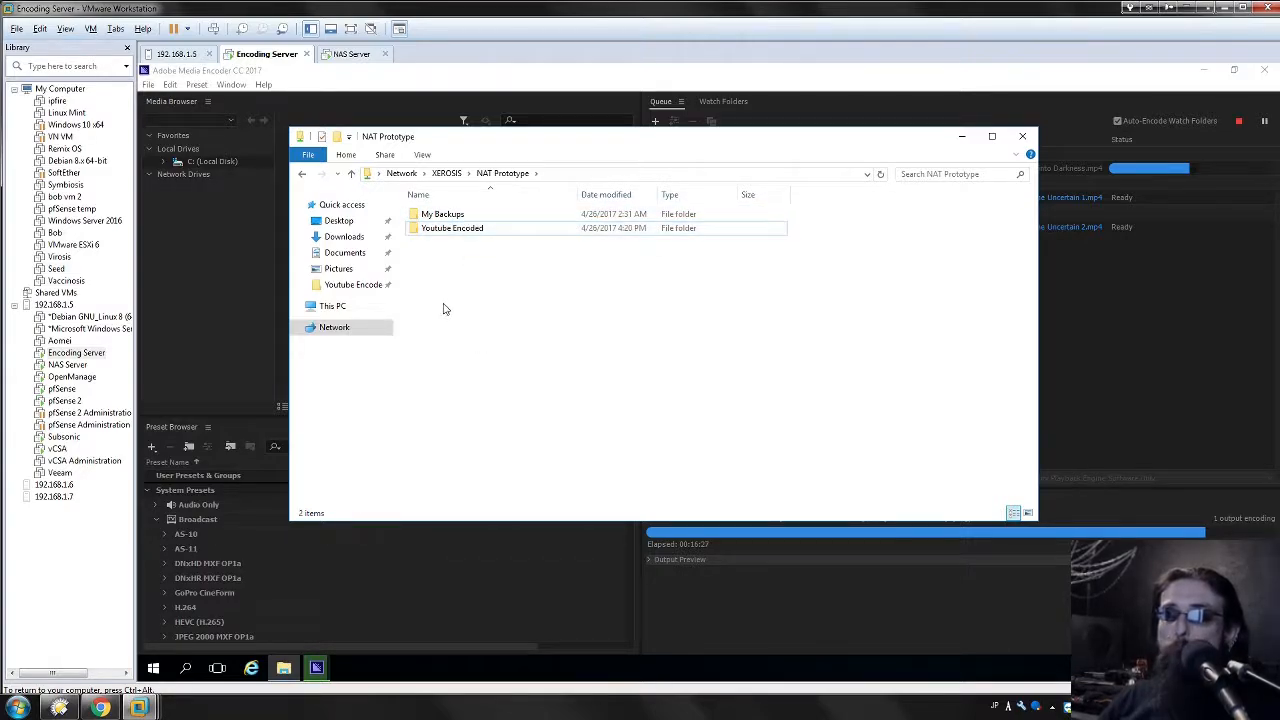
click(468, 229)
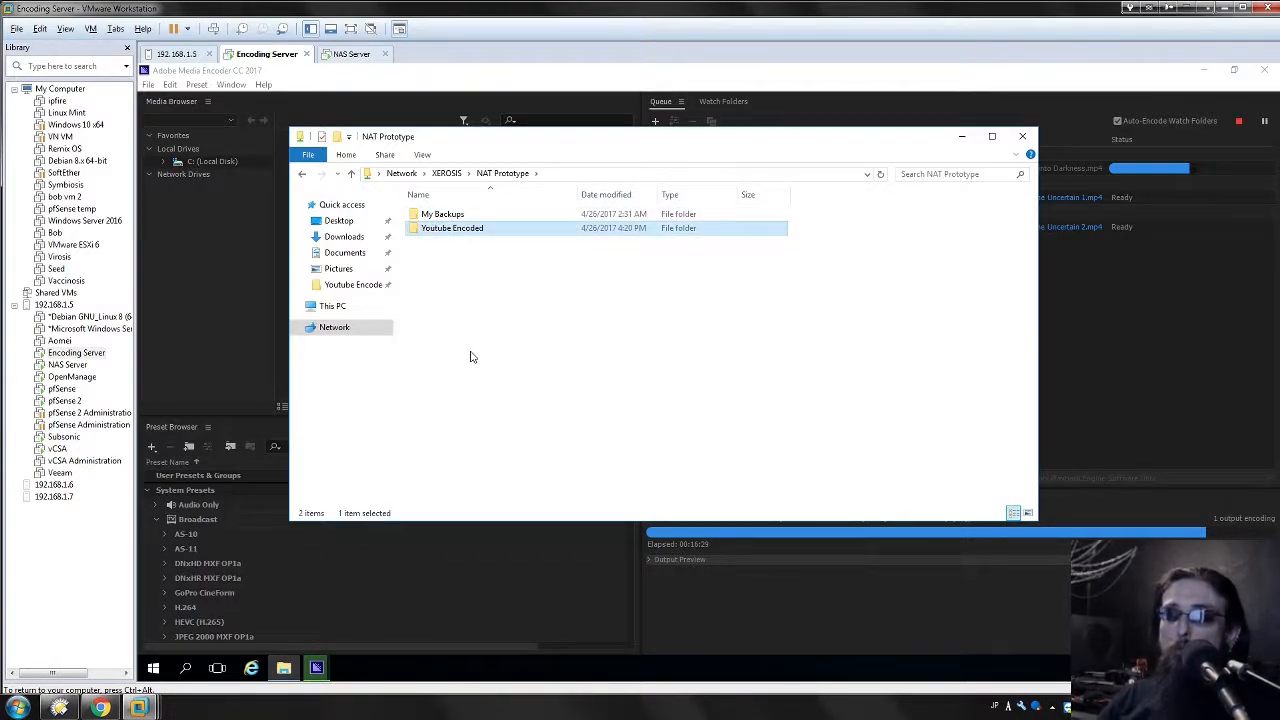
click(431, 220)
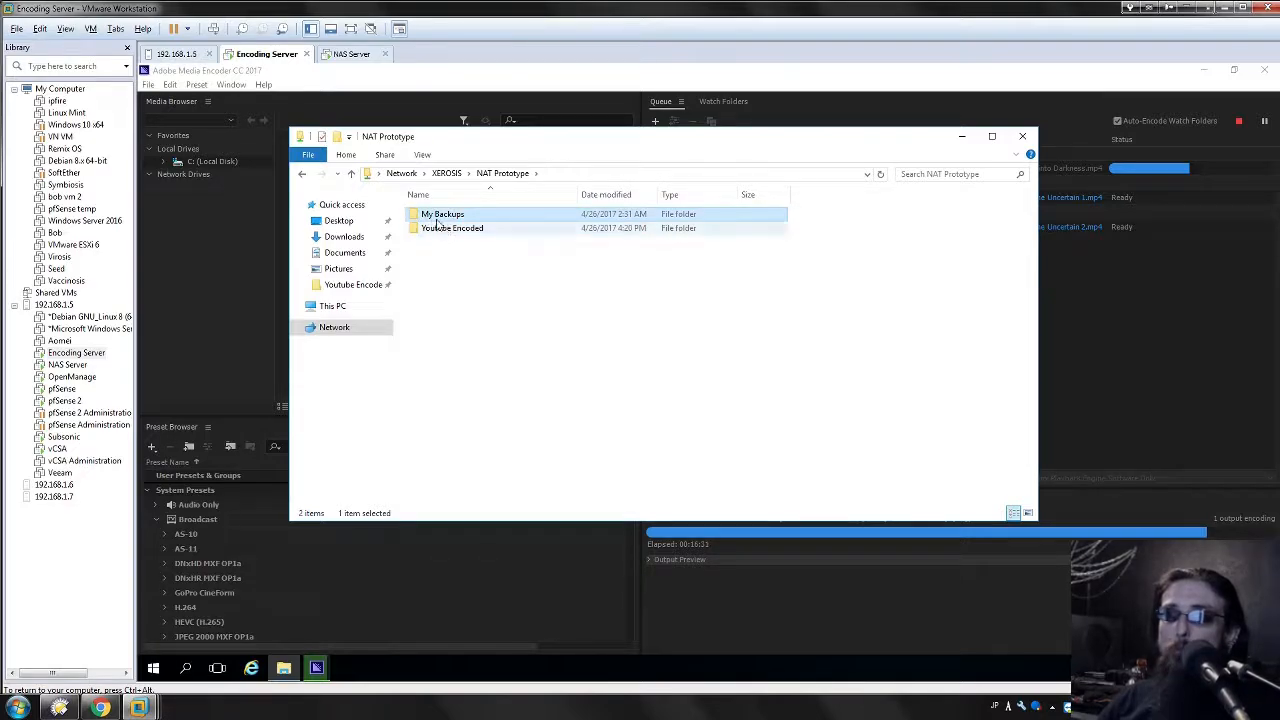
click(466, 230)
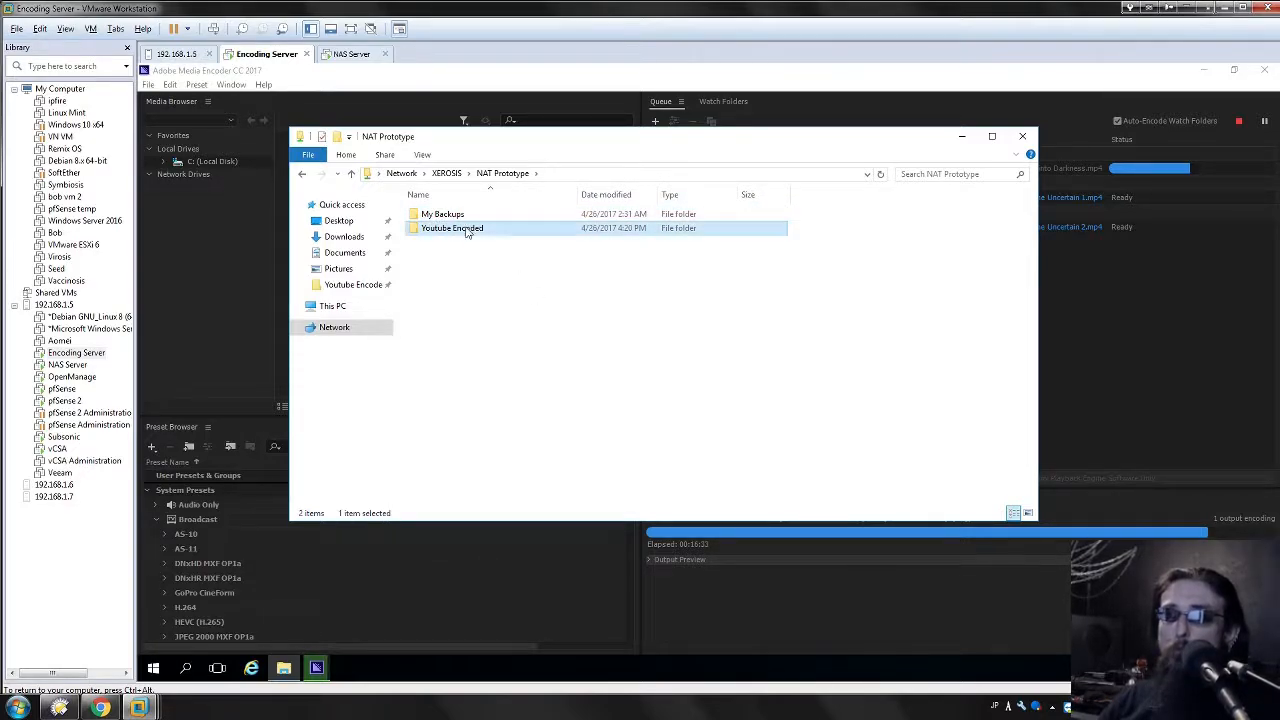
click(490, 303)
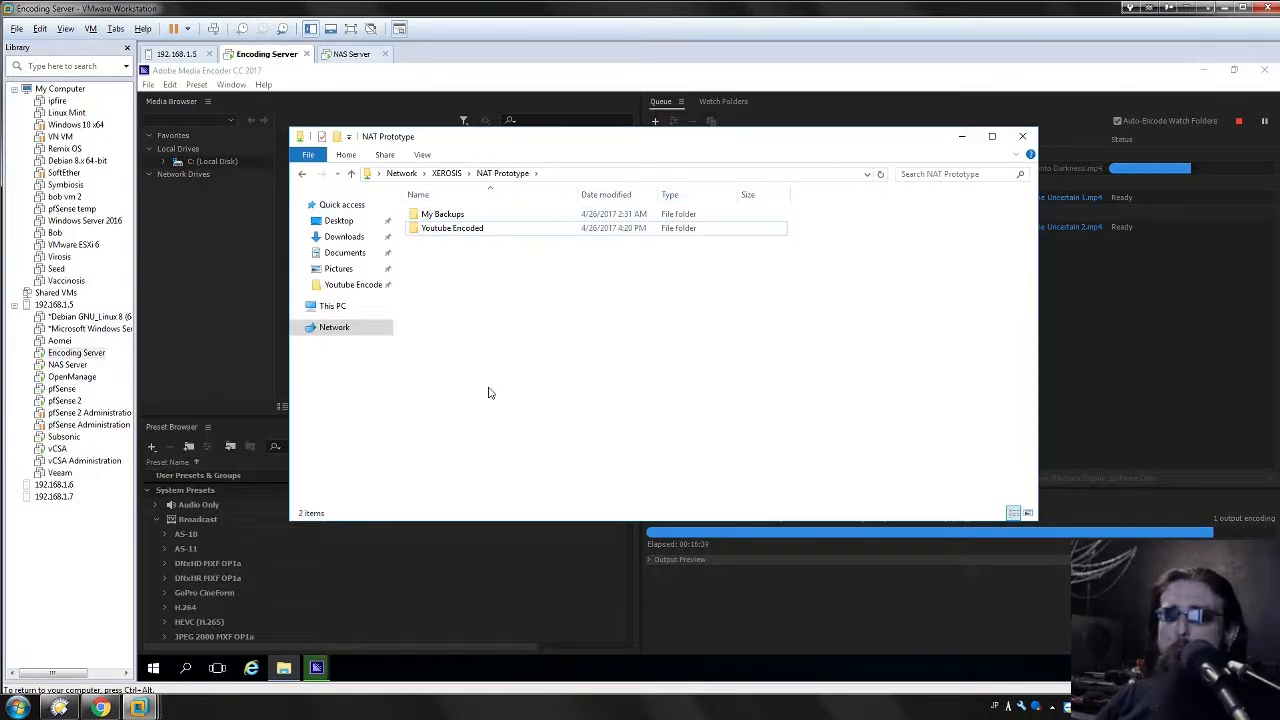
Bring the Media Encoder queue forward and view the full Youtube Encoded output path on XEROSIS.
click(1084, 355)
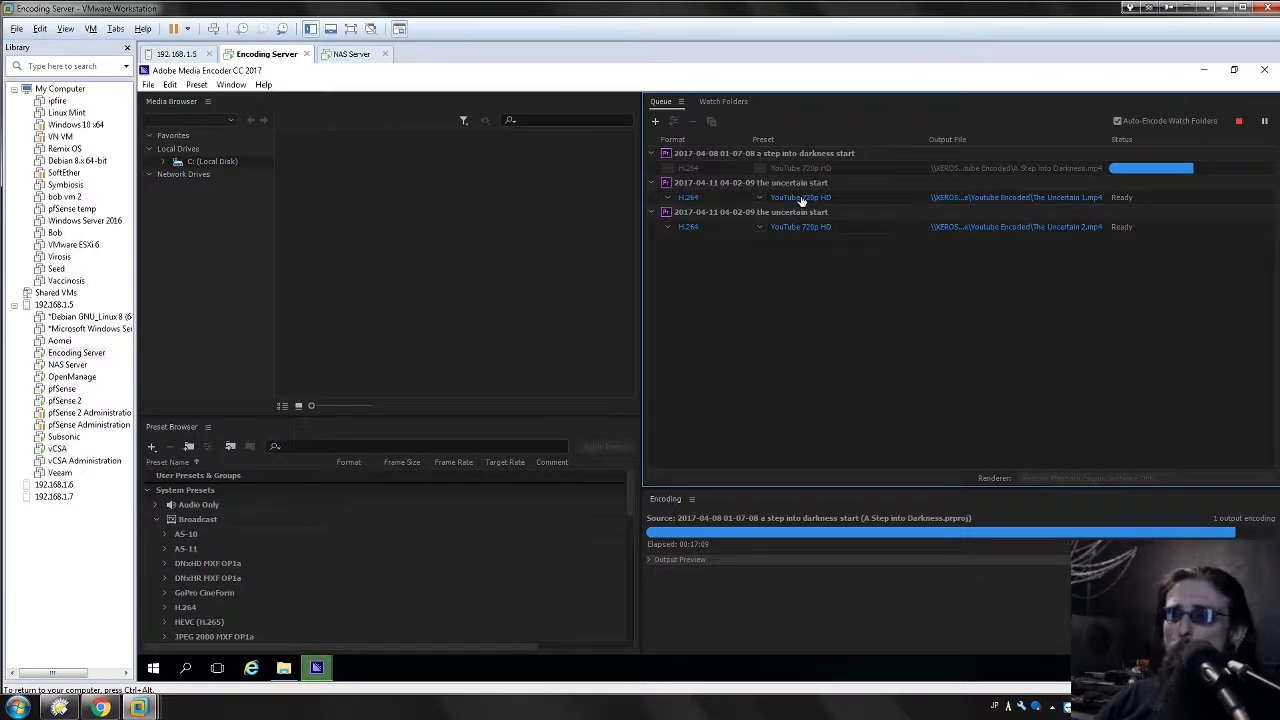
mouse_move(801, 201)
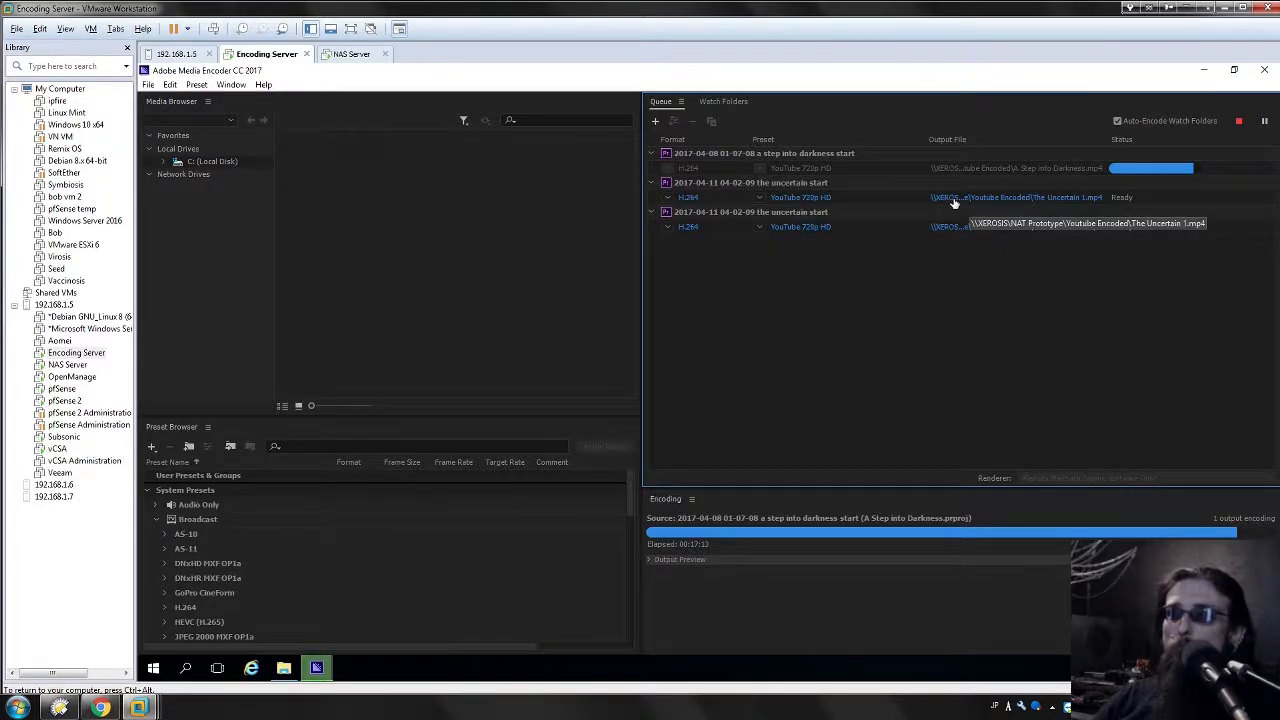
Check The Uncertain 1's Save As folder is Youtube Encoded, cancel, and restore the NAT Prototype window.
click(1034, 197)
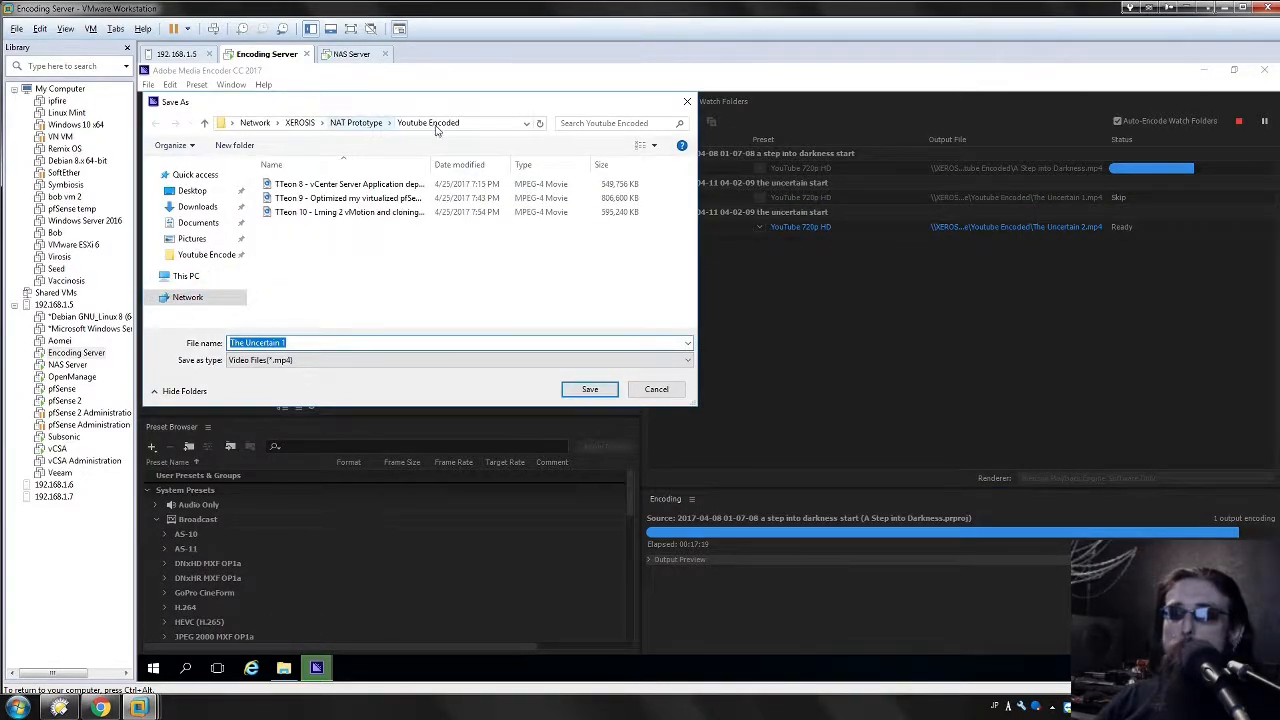
click(323, 275)
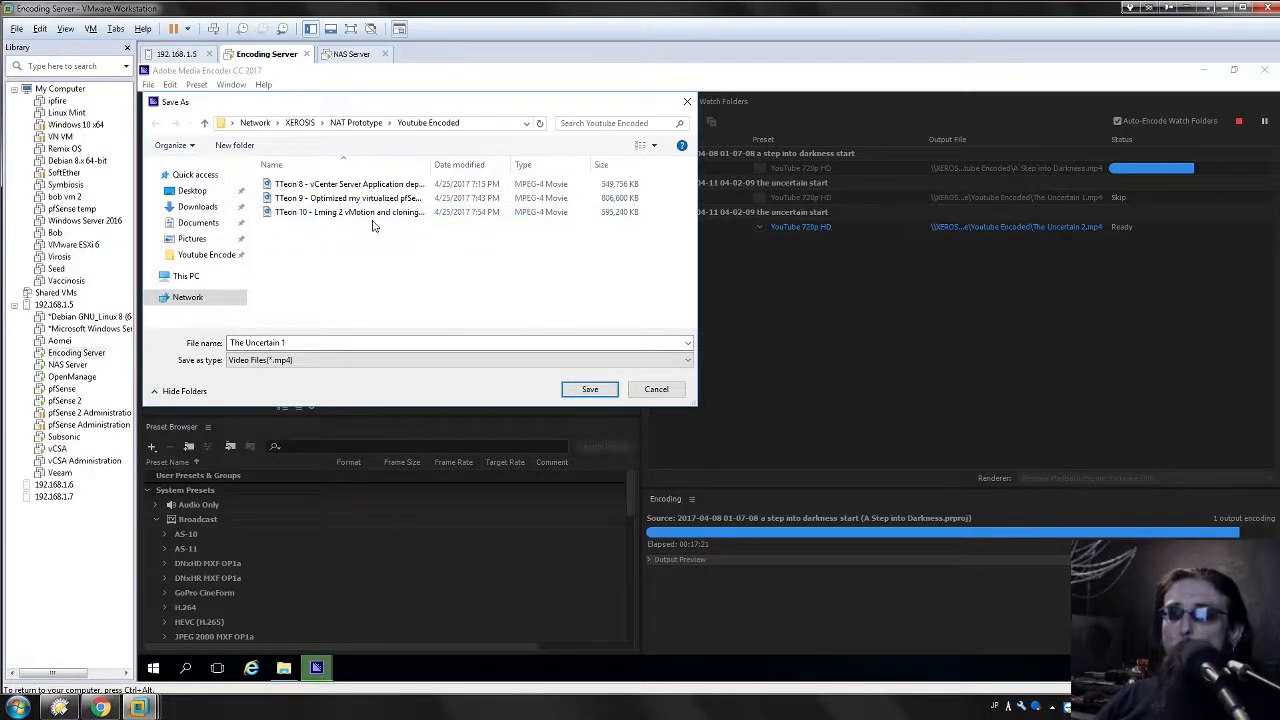
click(653, 392)
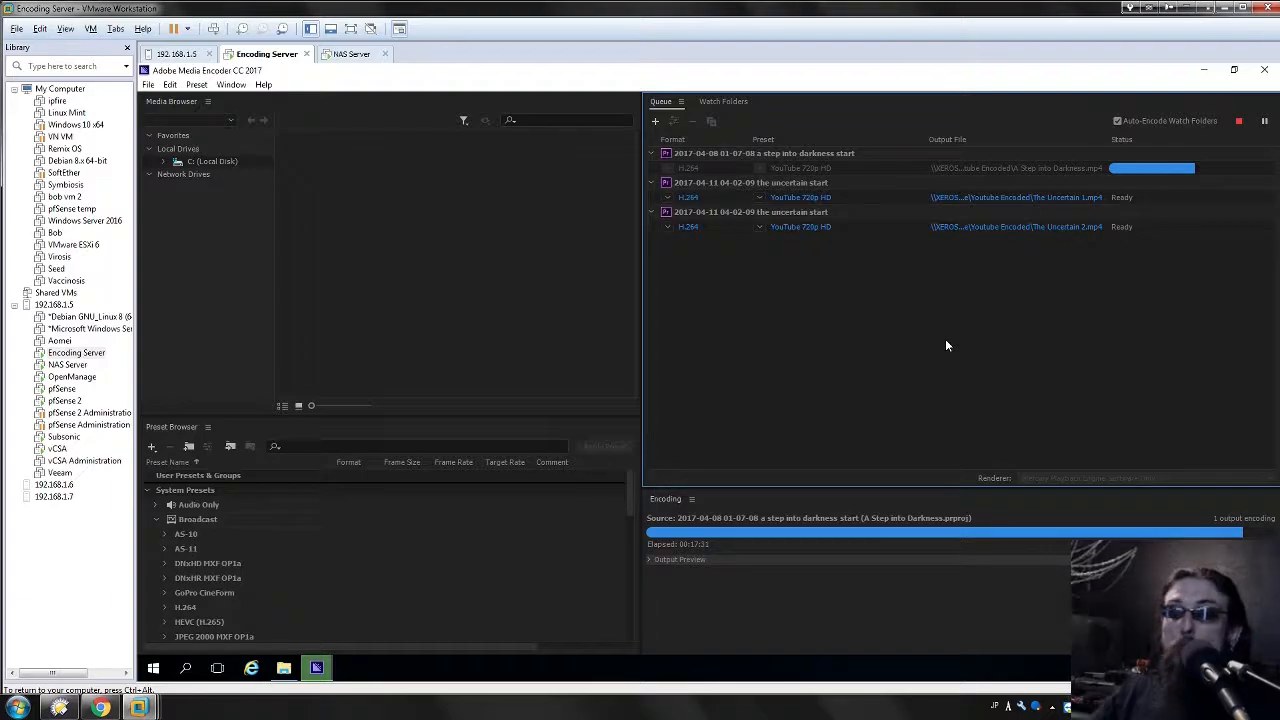
click(284, 667)
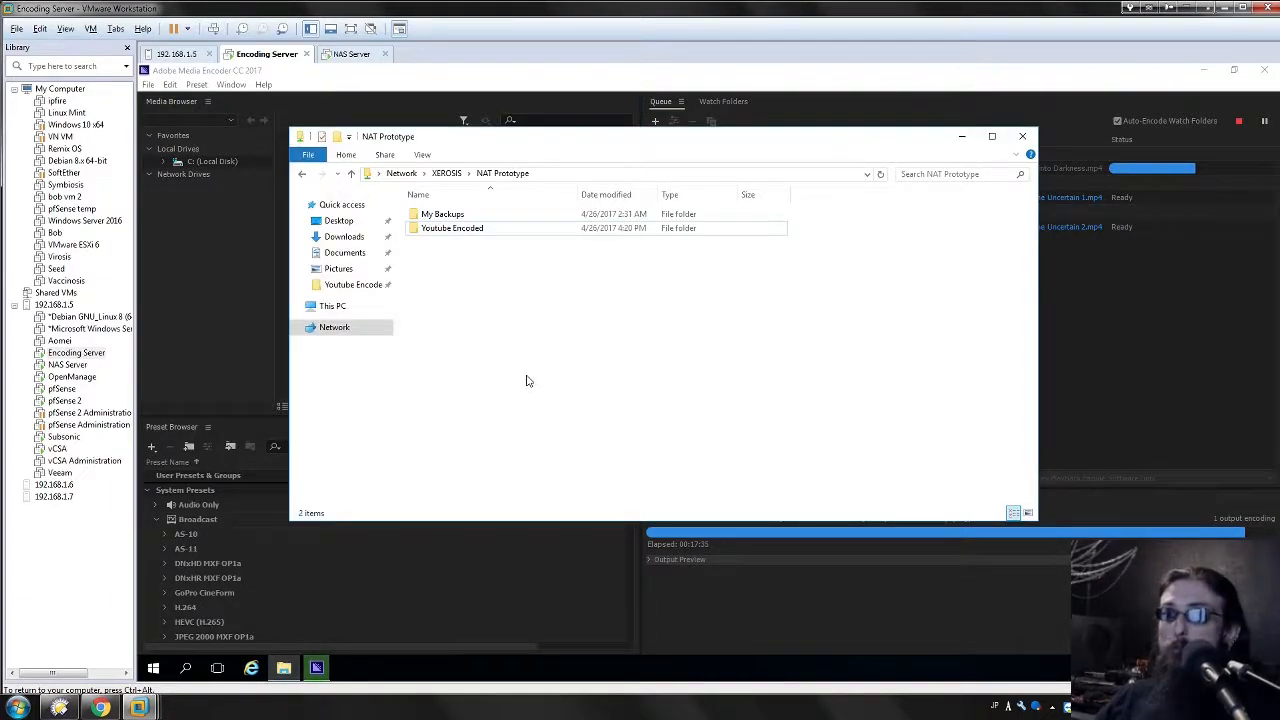